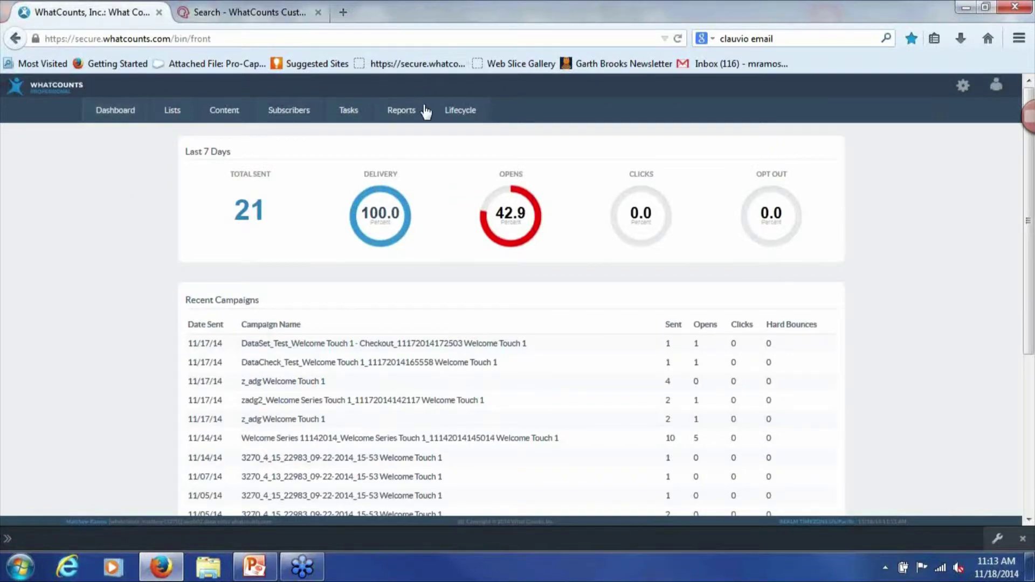
Open the Lifecycle Campaign Library from the Lifecycle menu and scroll through the listed campaigns
mouse_move(452, 112)
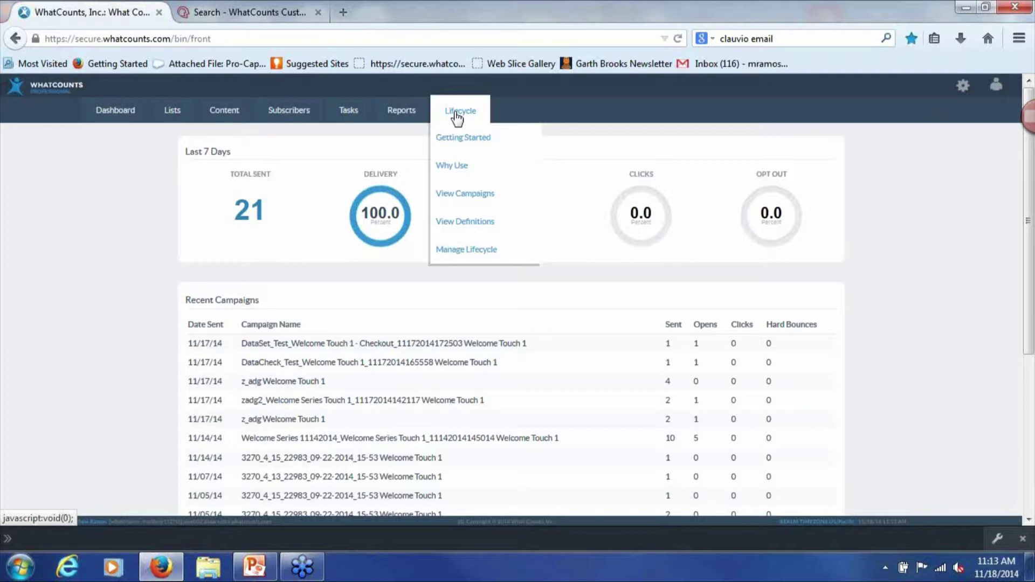
click(478, 194)
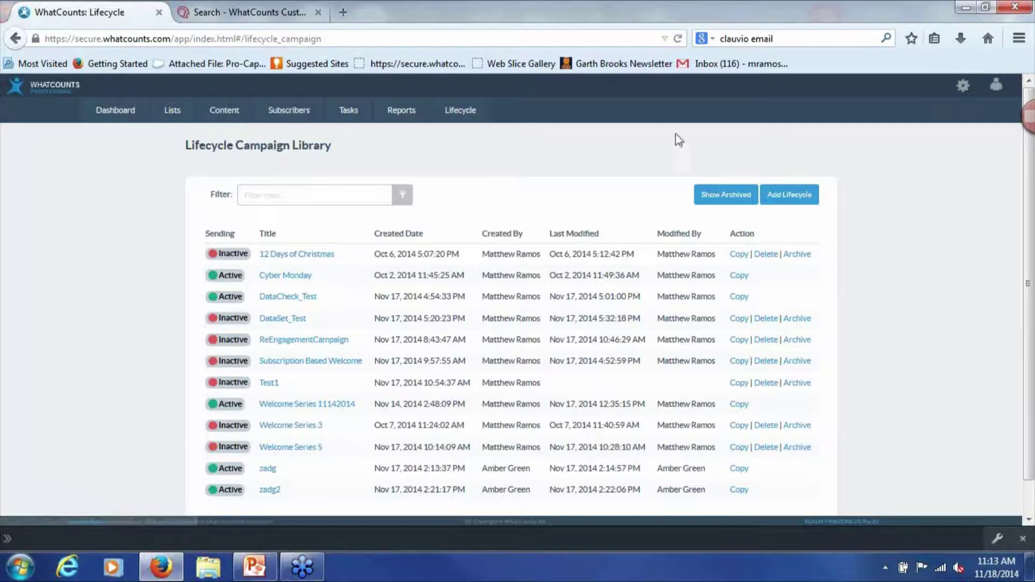
scroll(608, 335, down, 1)
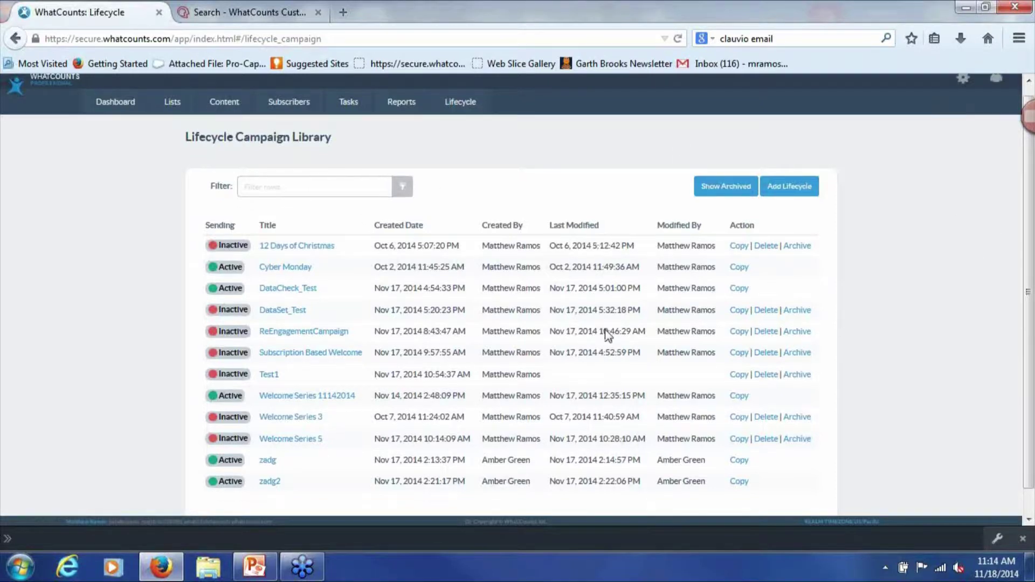
scroll(607, 334, down, 1)
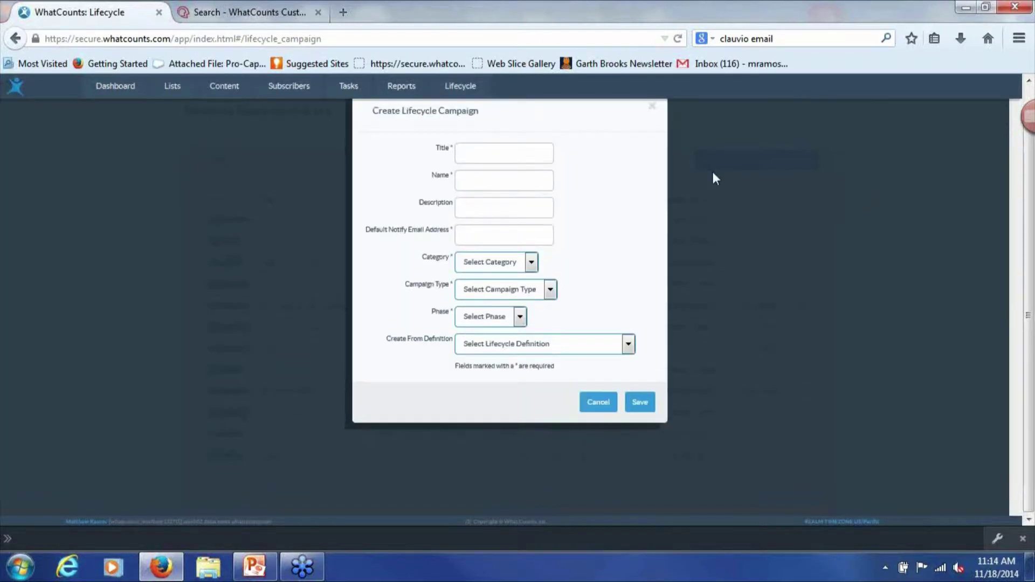
Start a new lifecycle campaign titled 'Welcome Series 11182014' and named WelcomeSeries11182014
click(478, 156)
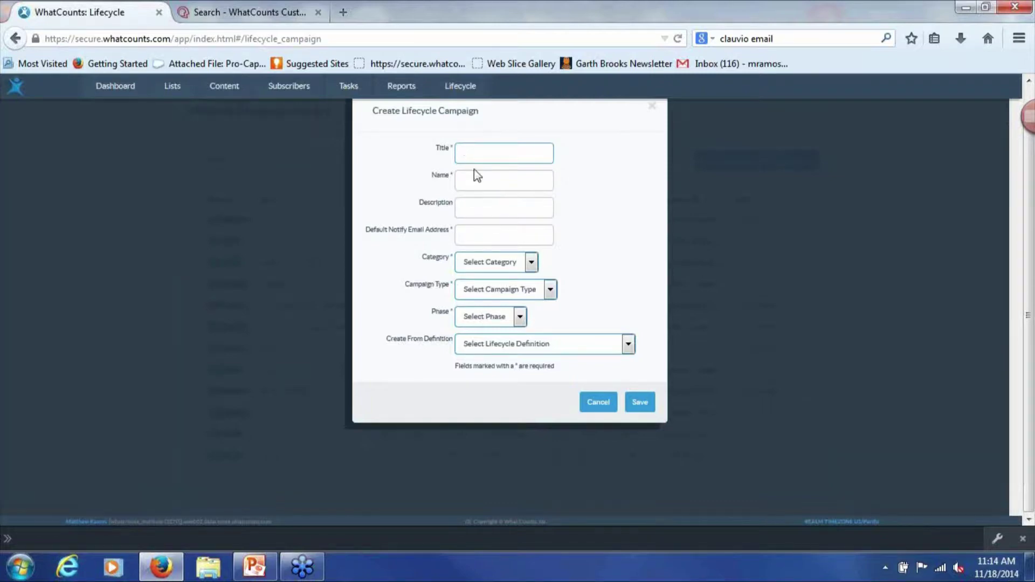
text(Series 11182014)
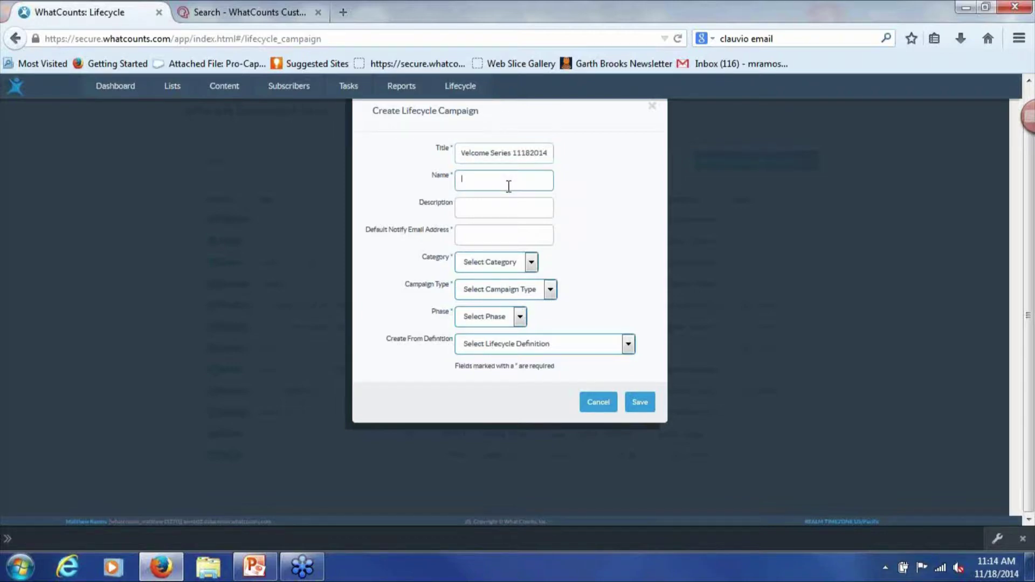
drag(549, 154, 366, 155)
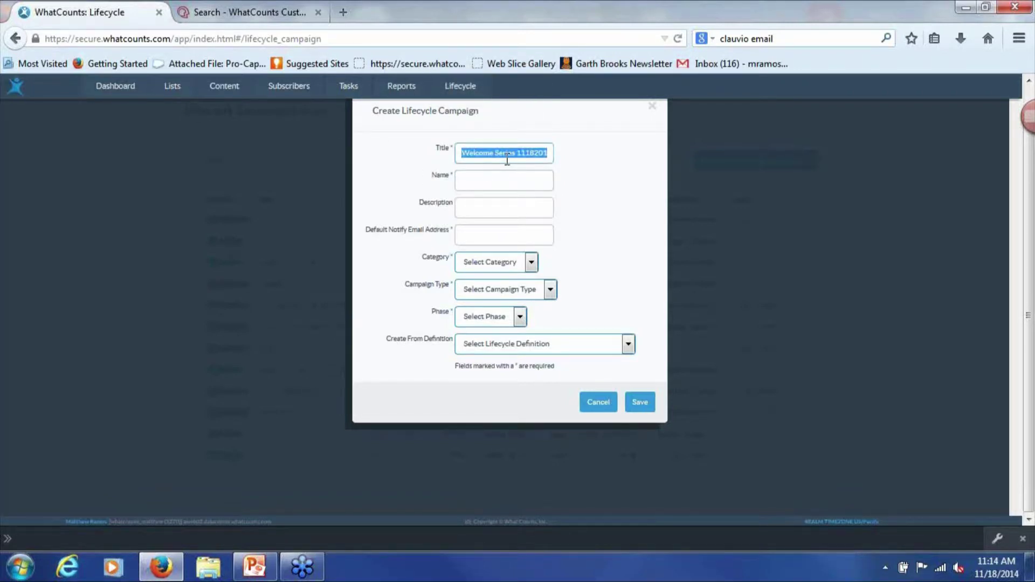
key(ctrl+c)
click(516, 180)
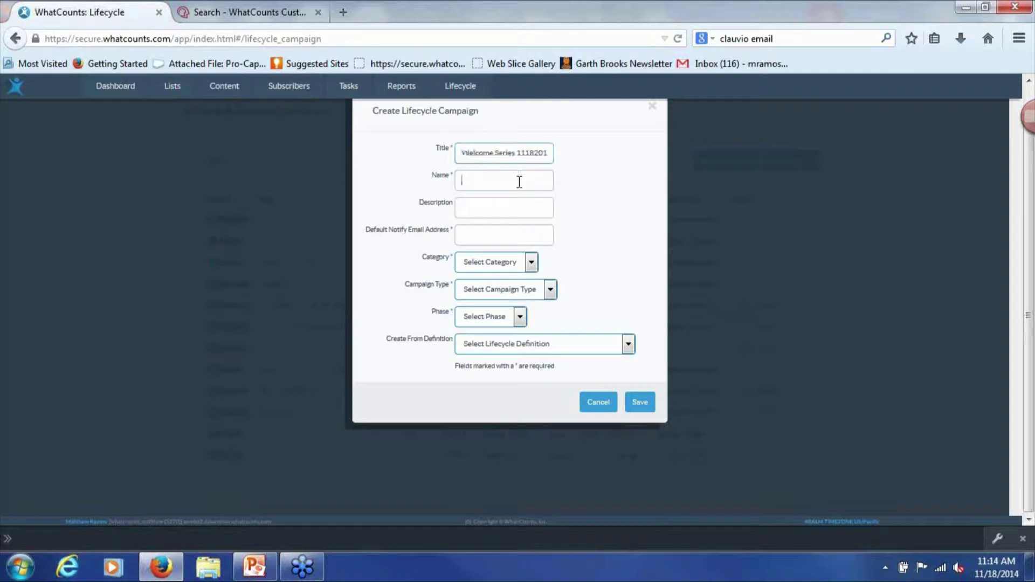
key(ctrl+v)
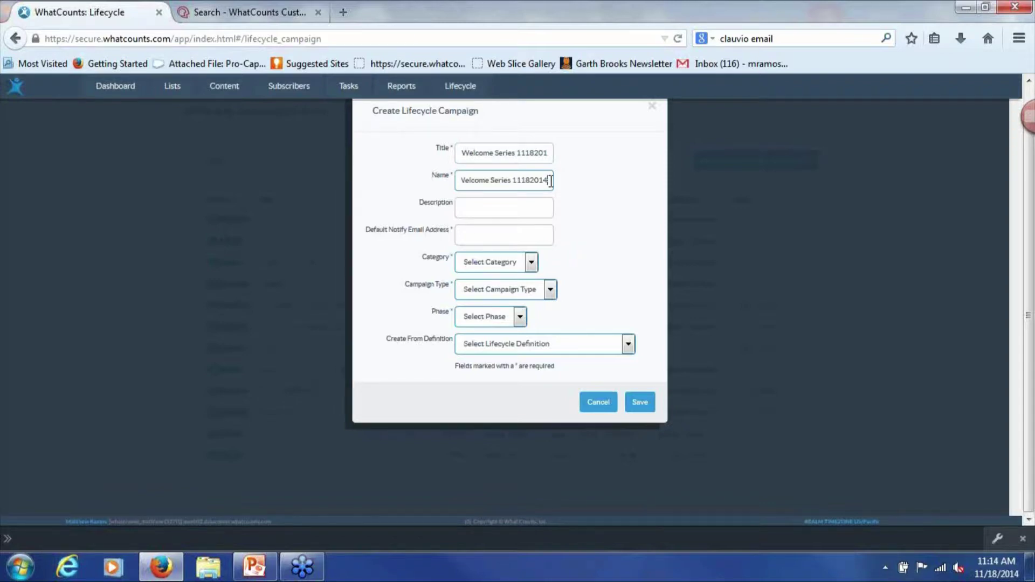
click(516, 185)
key(Left)
key(Left)
key(BackSpace)
Enter the description '2 touch welcome series' and the default notify e-mail address
click(521, 206)
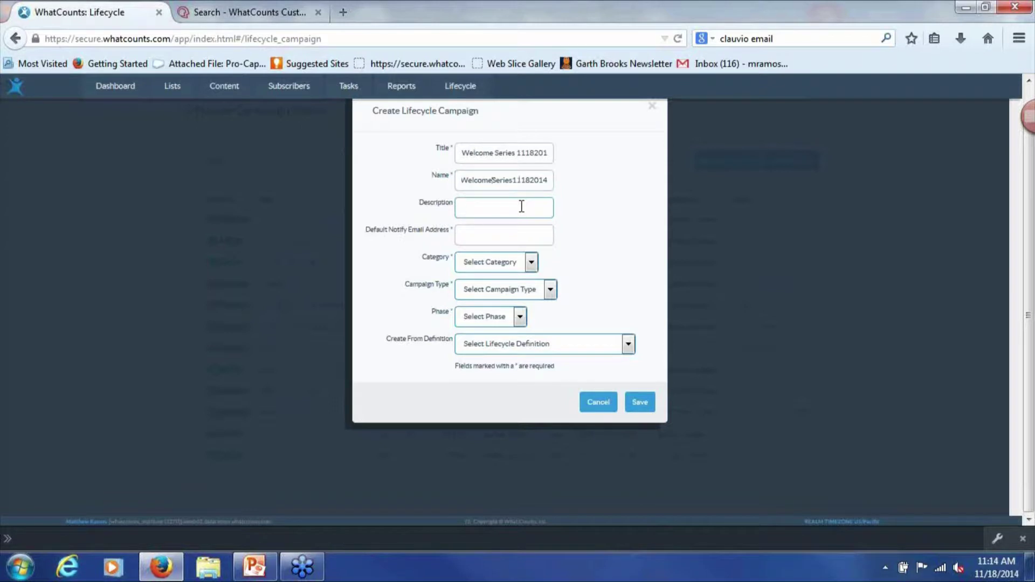
text(2 touch welcome series)
click(540, 236)
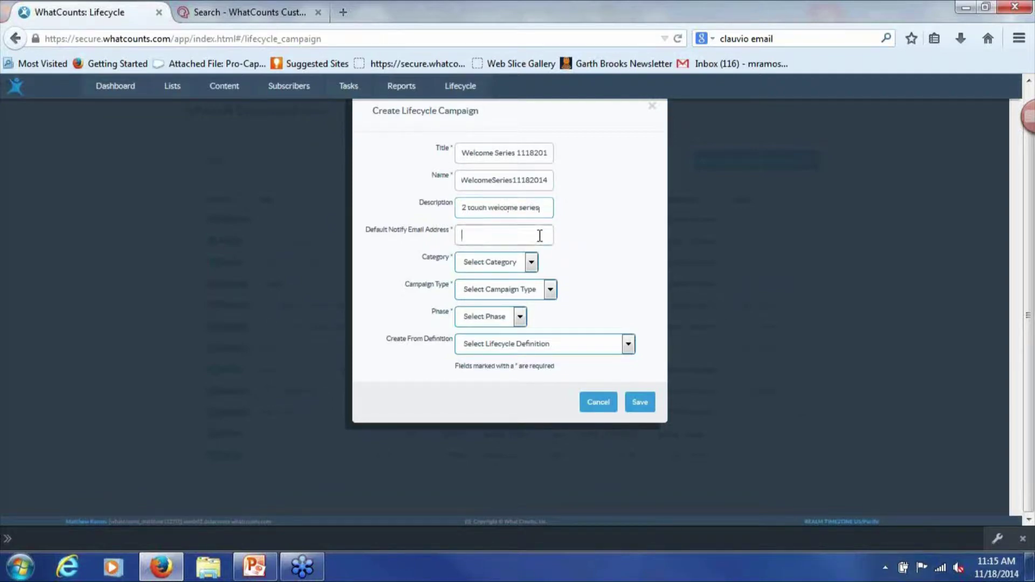
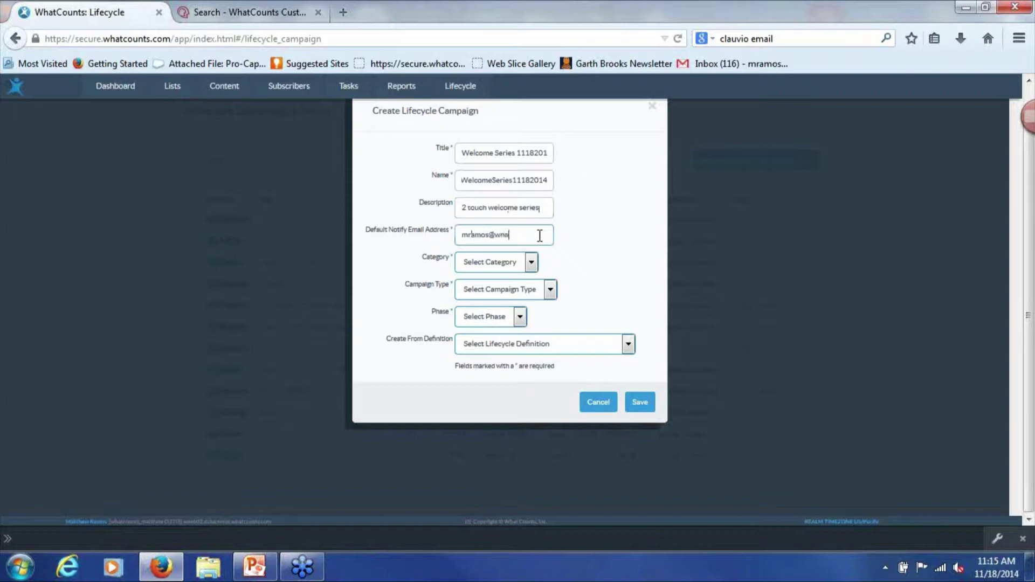
click(520, 269)
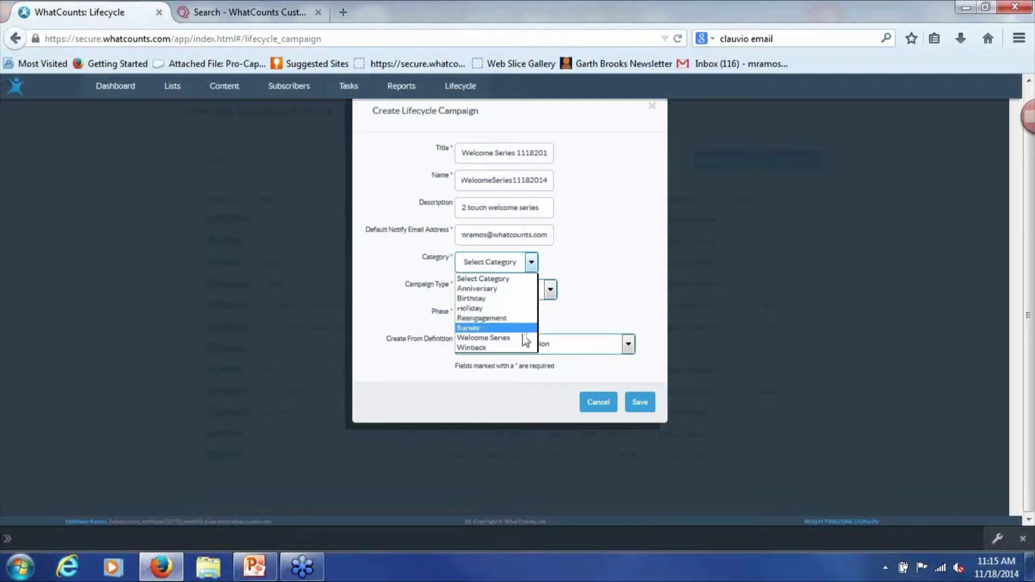
Set category Welcome Series, campaign type Transactional and phase Convert, leaving the definition unset
click(515, 338)
click(501, 291)
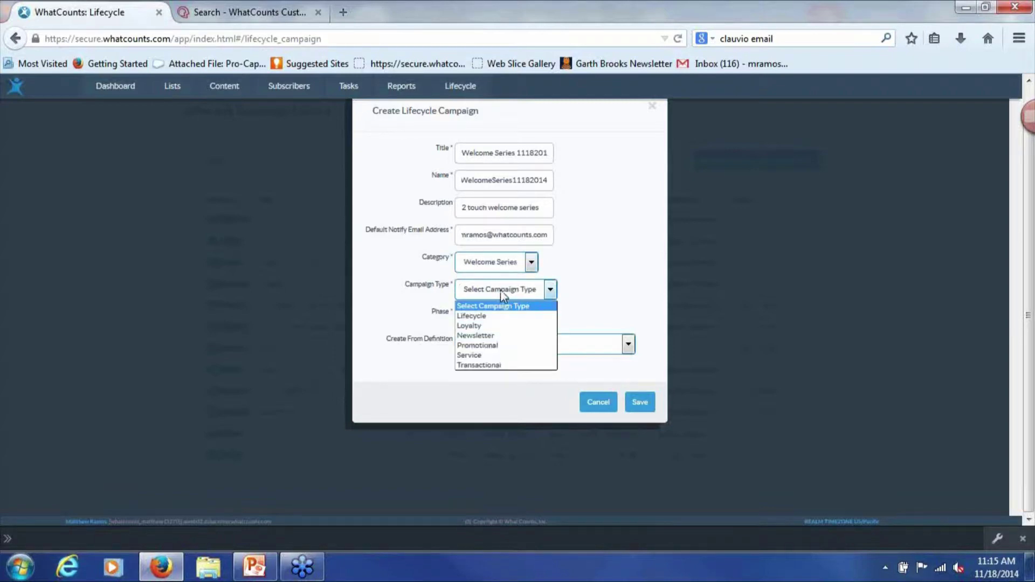
click(532, 365)
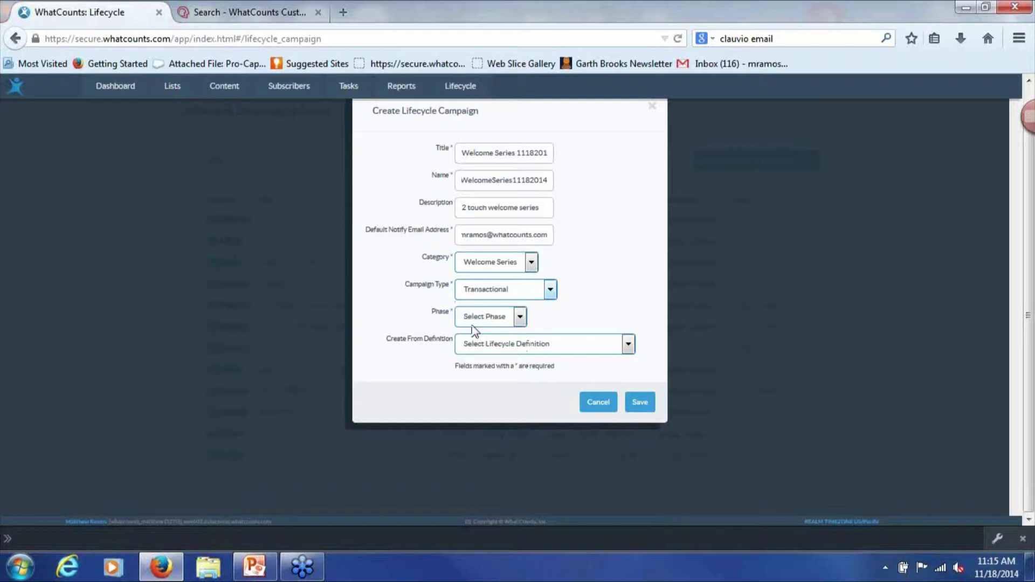
click(469, 318)
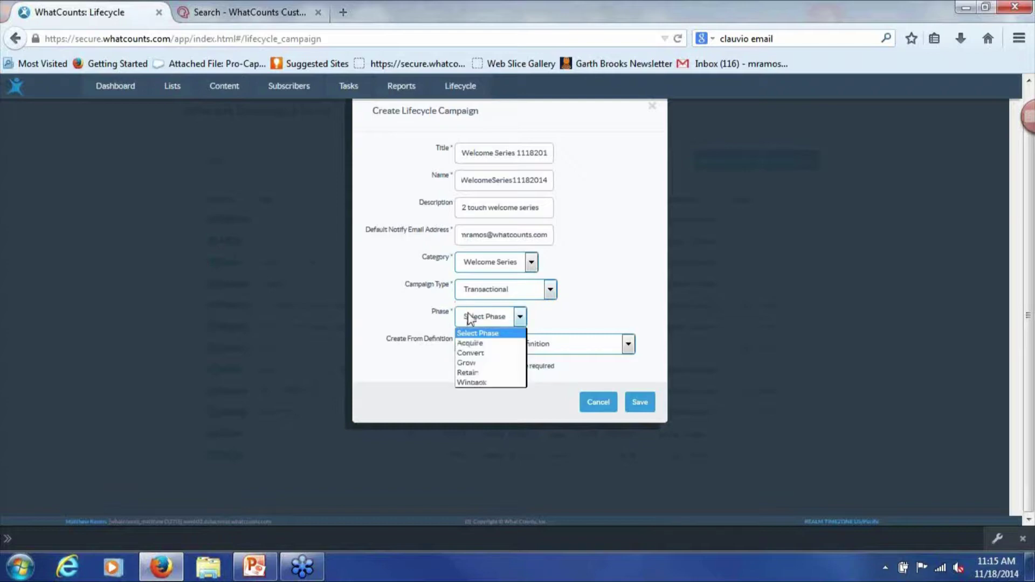
click(488, 353)
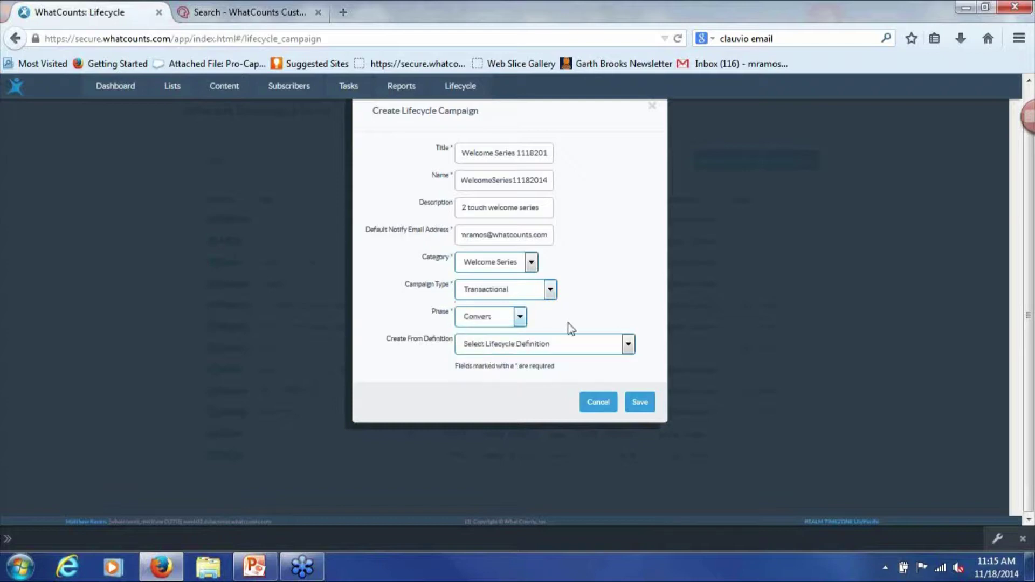
click(545, 348)
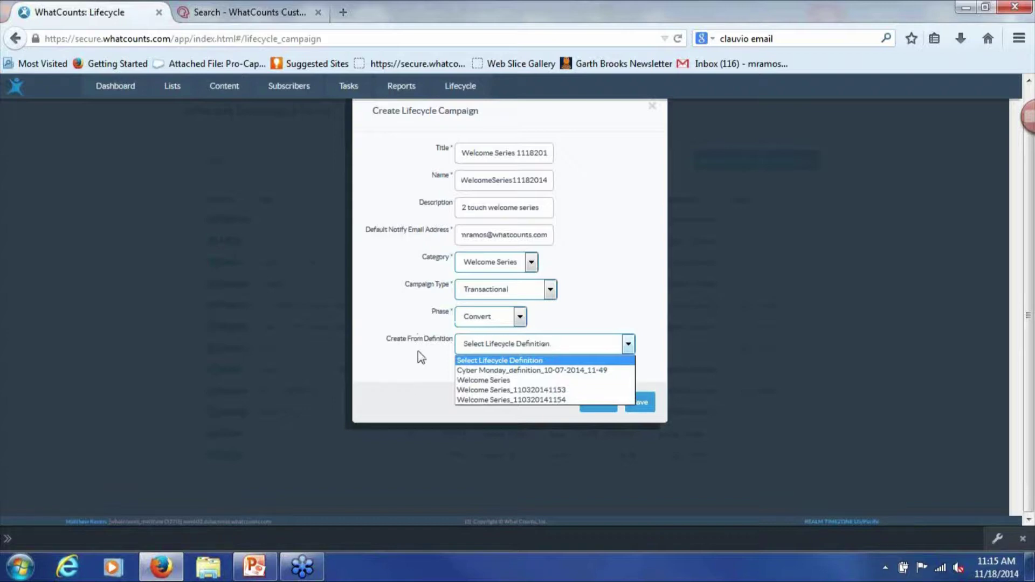
click(617, 296)
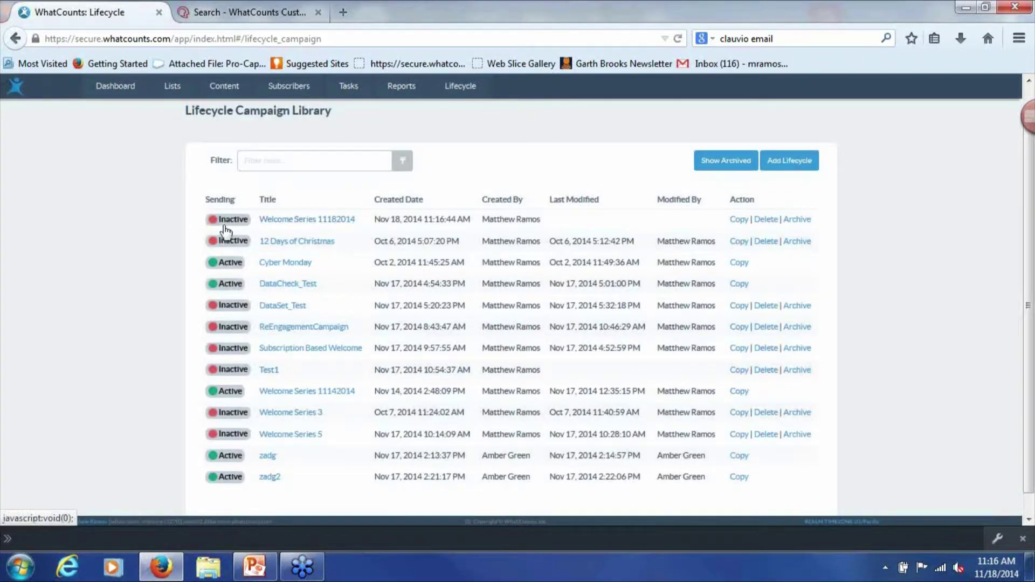
Open Welcome Series 11182014 and link a Deploy Email step to a Wait Duration step below it
click(302, 220)
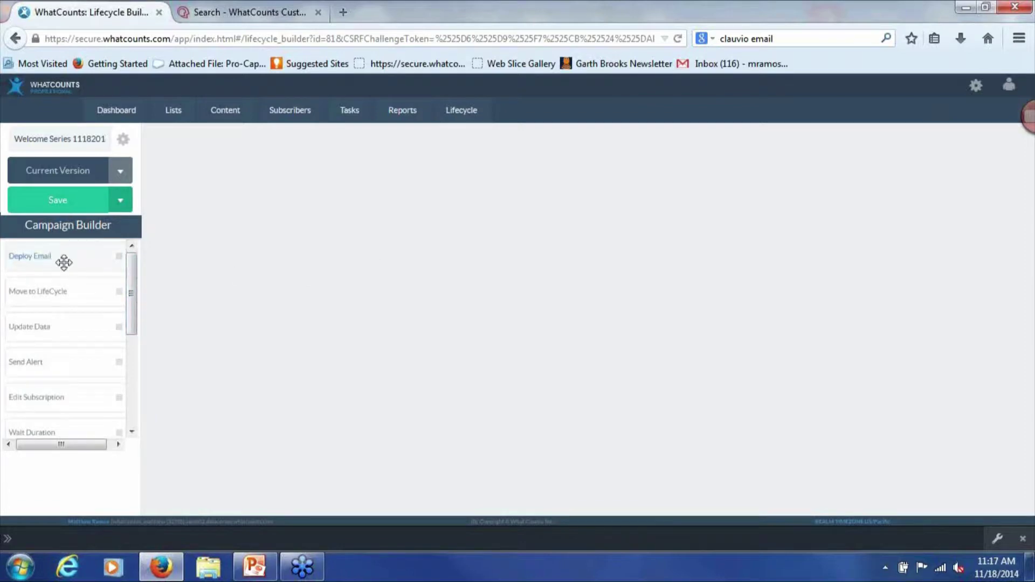
drag(56, 256, 544, 264)
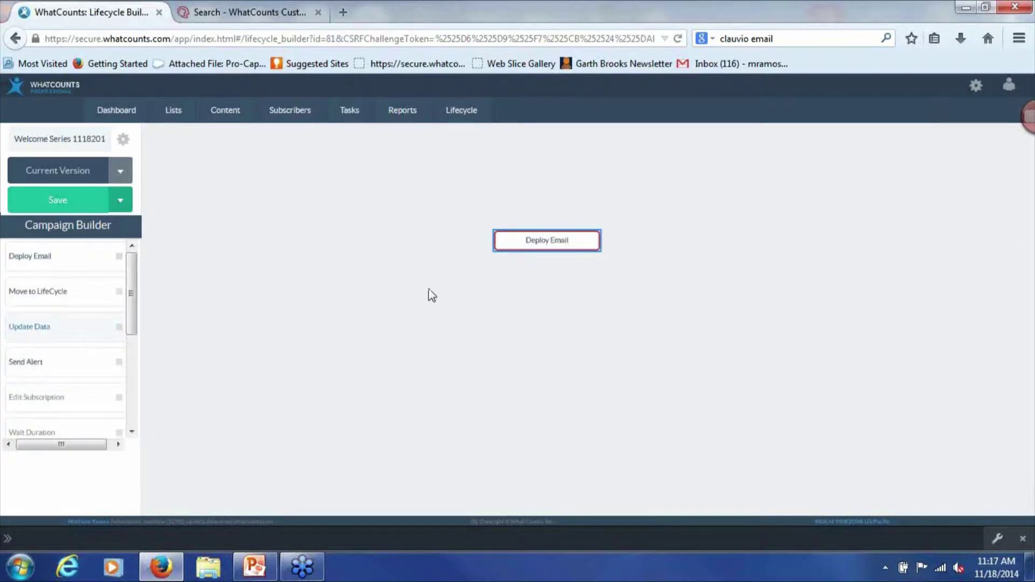
drag(131, 299, 549, 305)
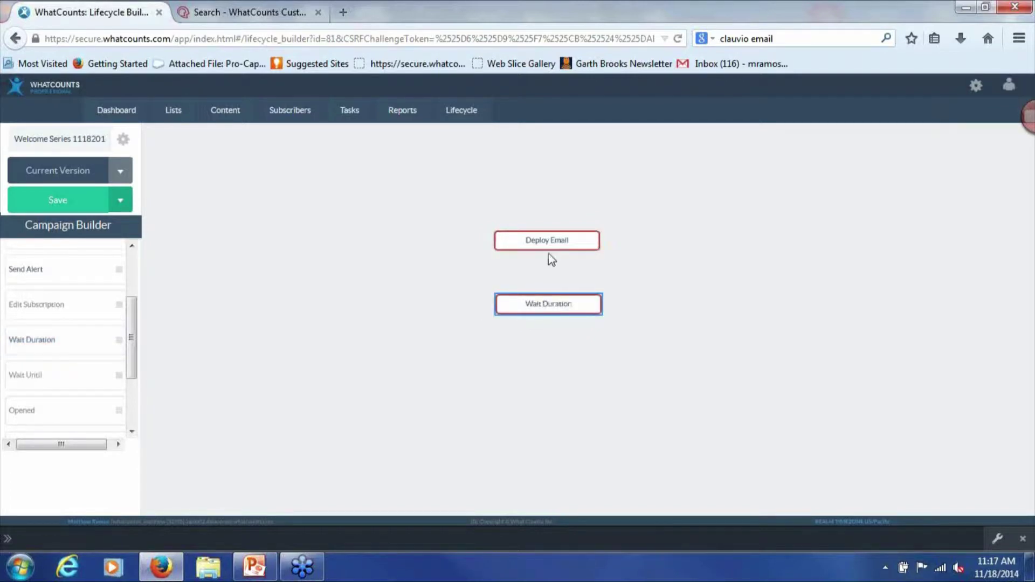
mouse_move(552, 251)
drag(547, 253, 548, 296)
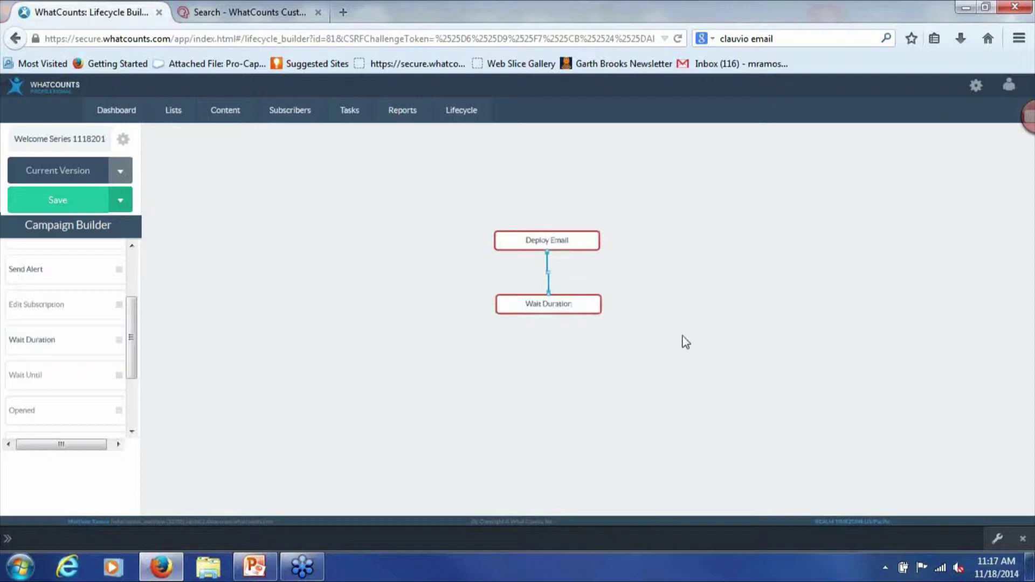
mouse_move(510, 247)
Name the Deploy Email step 'Welcome Touch 1' with the Welcome Touch 1 template and Master List Definition
double_click(532, 243)
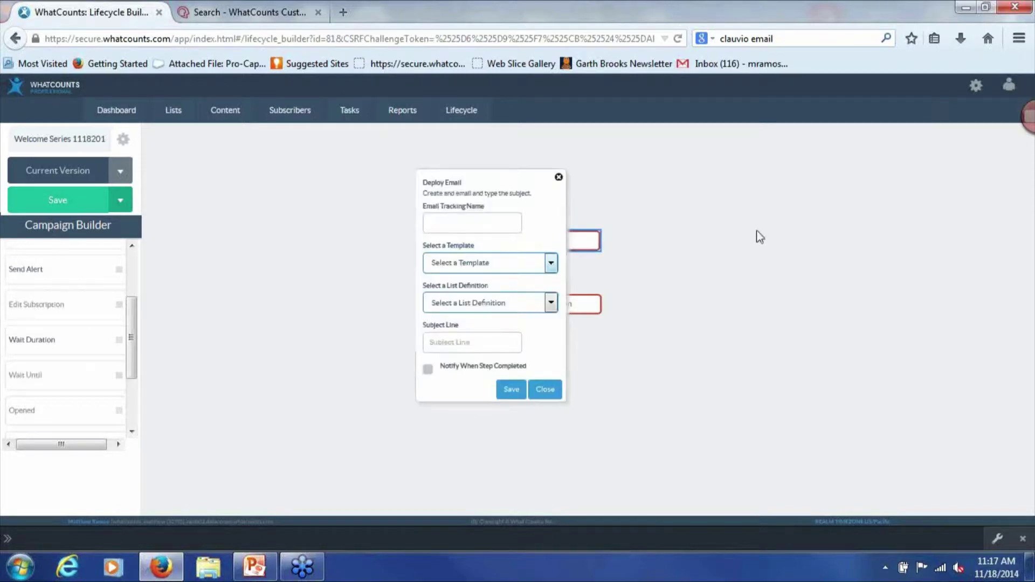
click(453, 218)
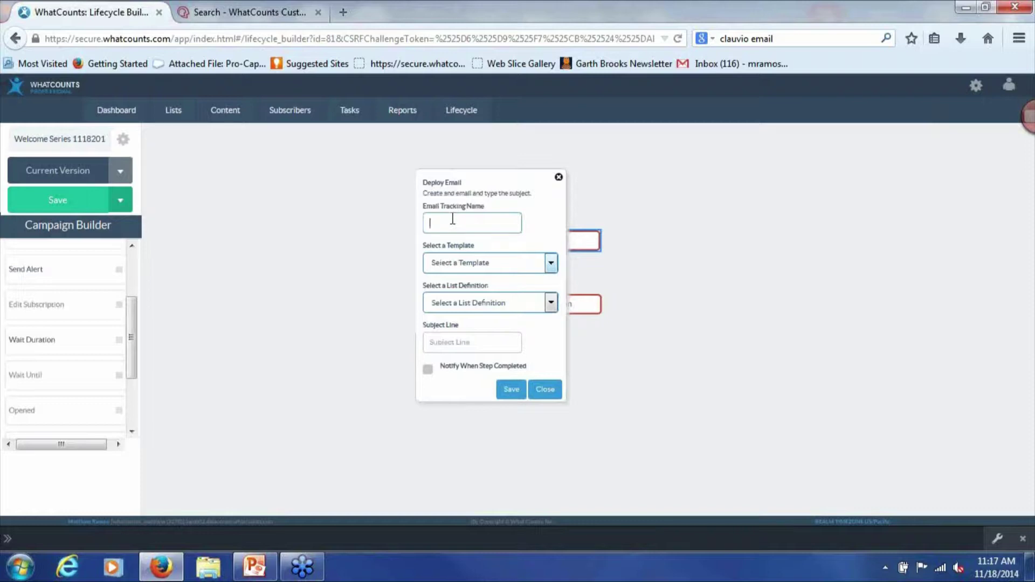
text(Welcome Touch 3)
key(BackSpace)
text(1)
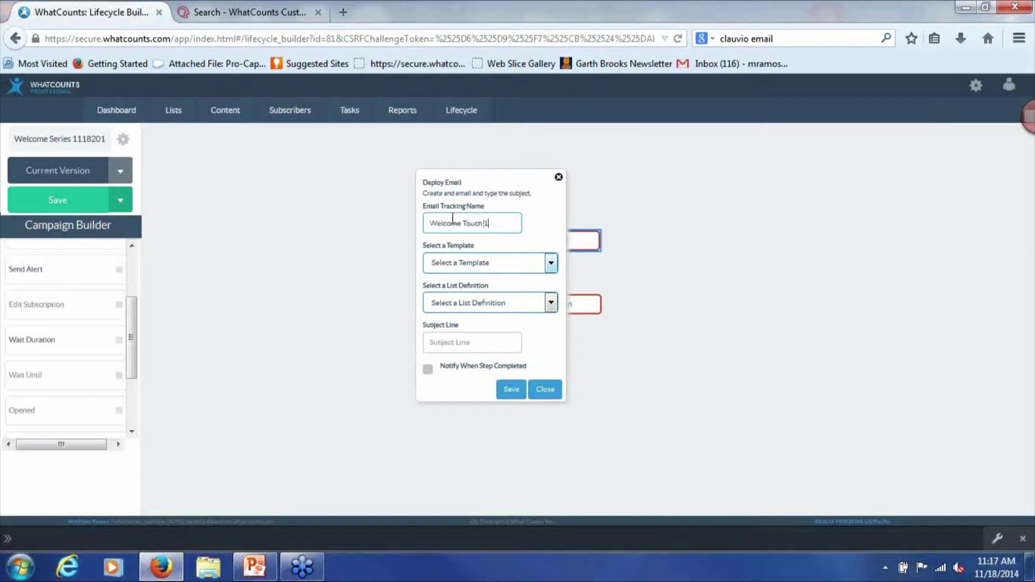
click(520, 271)
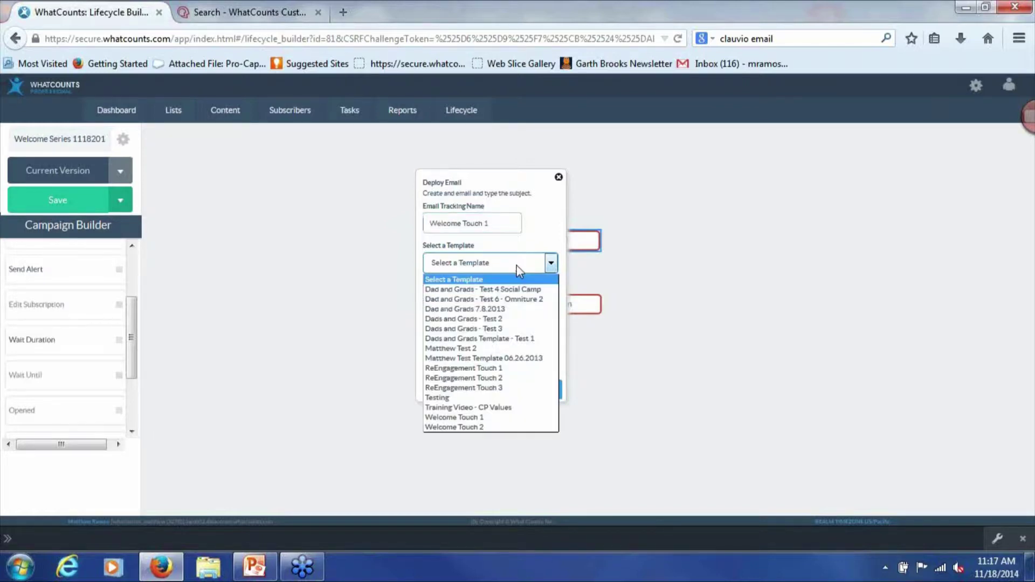
click(510, 419)
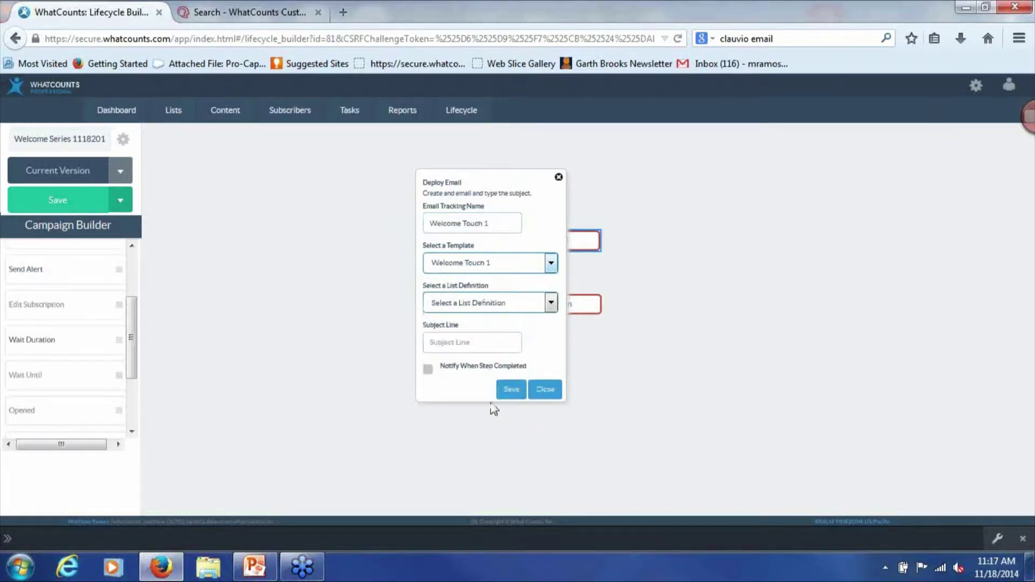
click(494, 301)
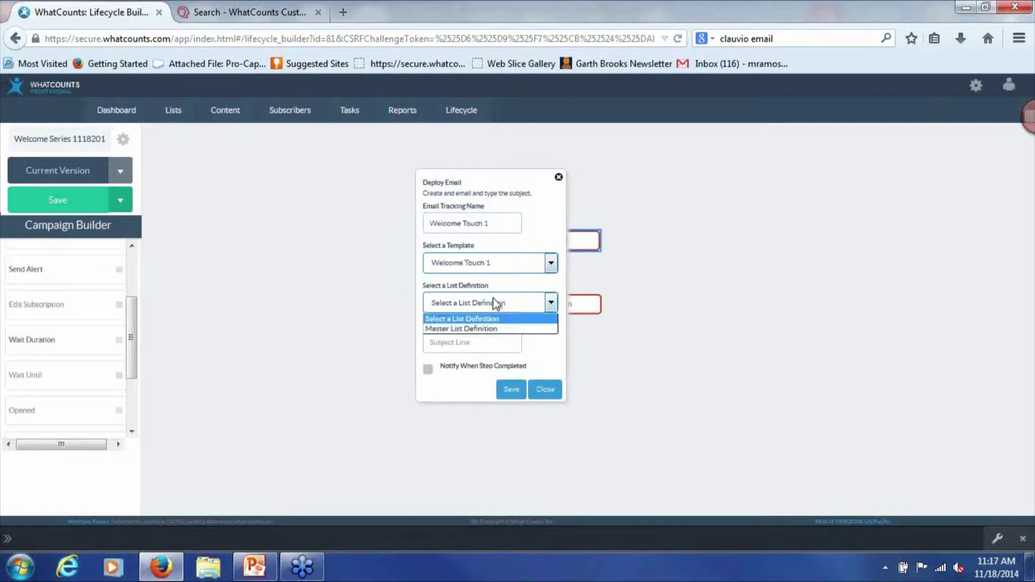
click(507, 324)
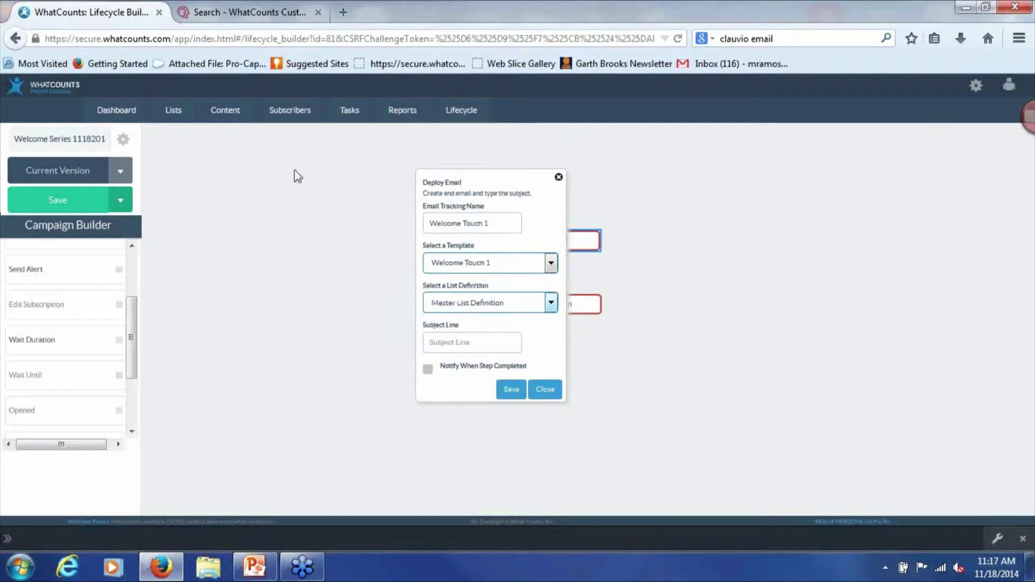
mouse_move(173, 111)
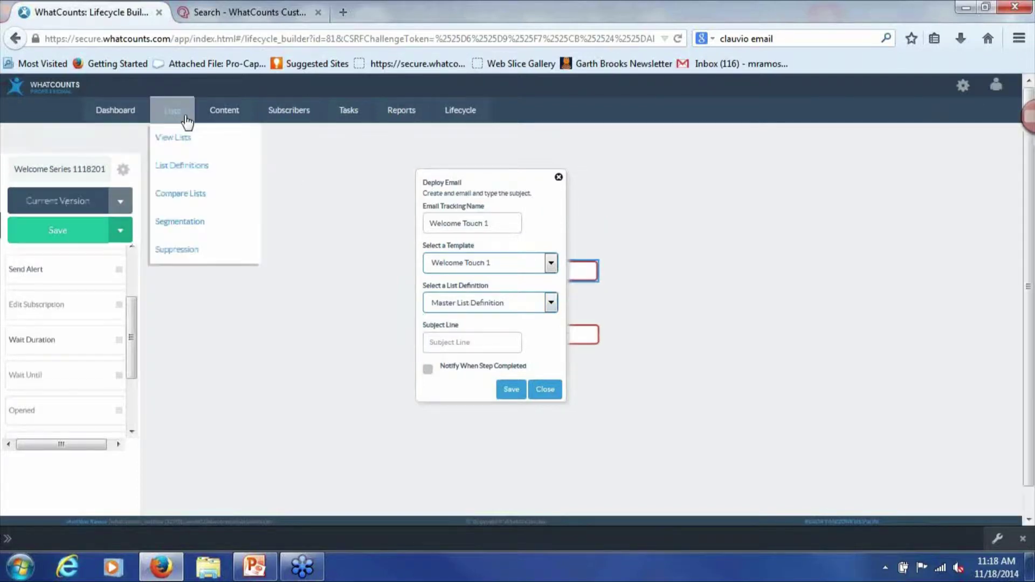
Check the List Definitions page in a new tab, which shows only Master List Definition, then return
right_click(189, 173)
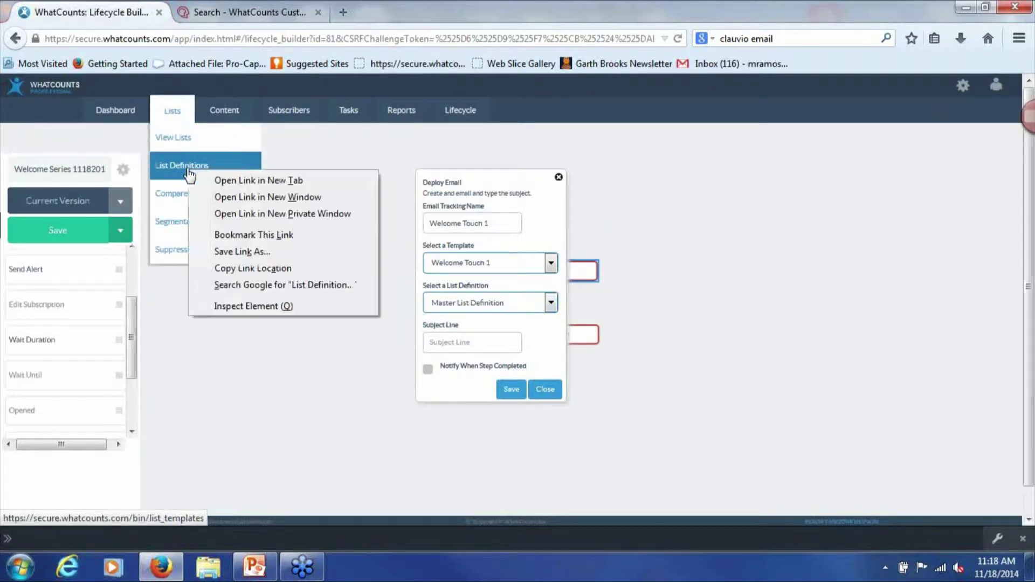
click(224, 183)
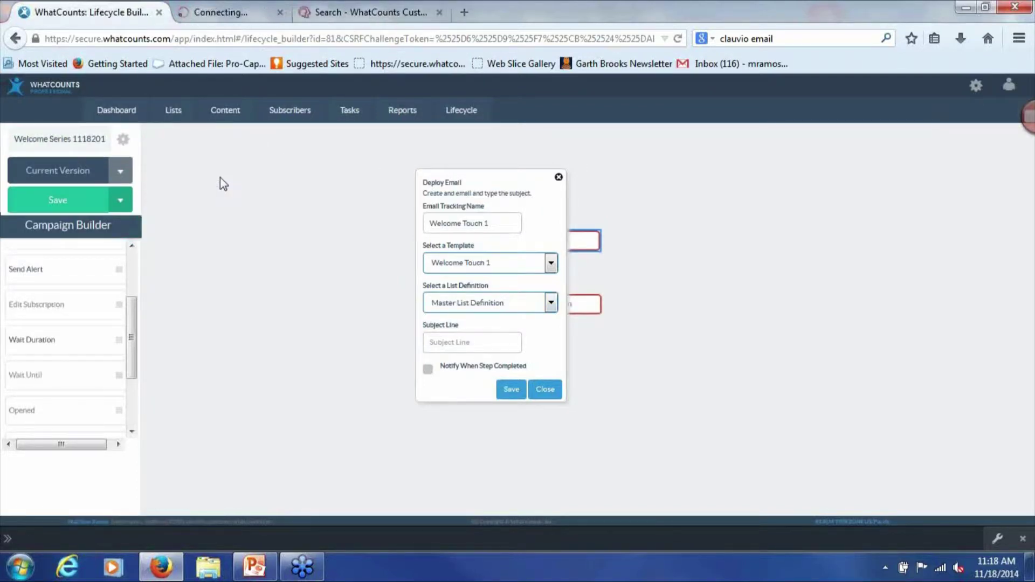
click(230, 16)
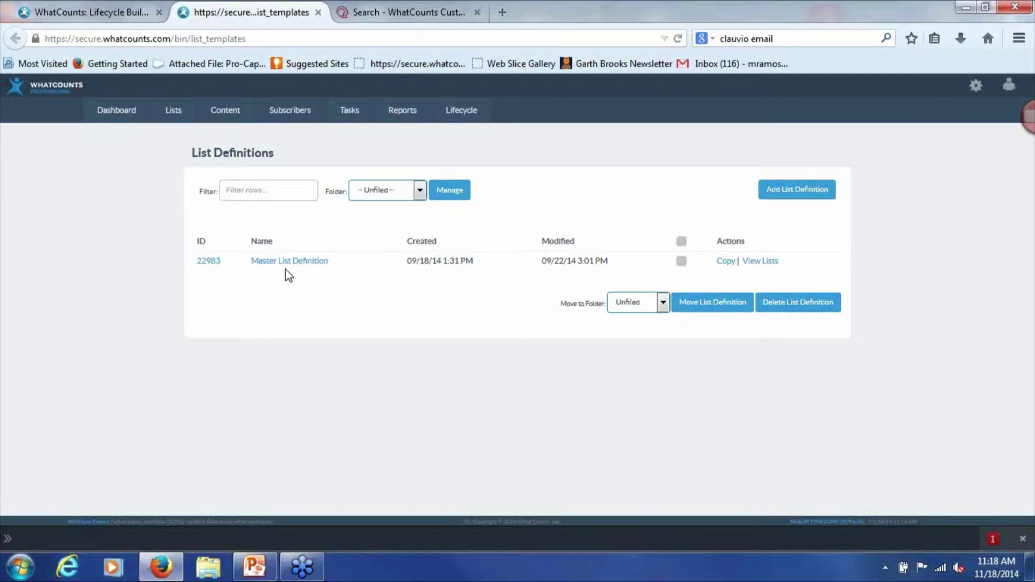
click(75, 11)
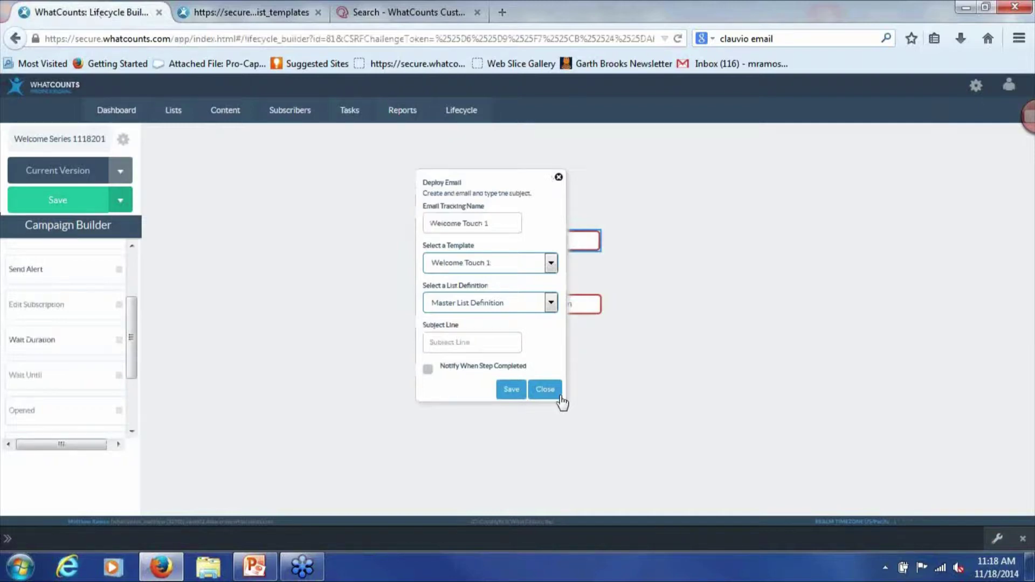
Save the first email with subject 'You're on the list!' and step-completion notification to an e-mail address
click(457, 340)
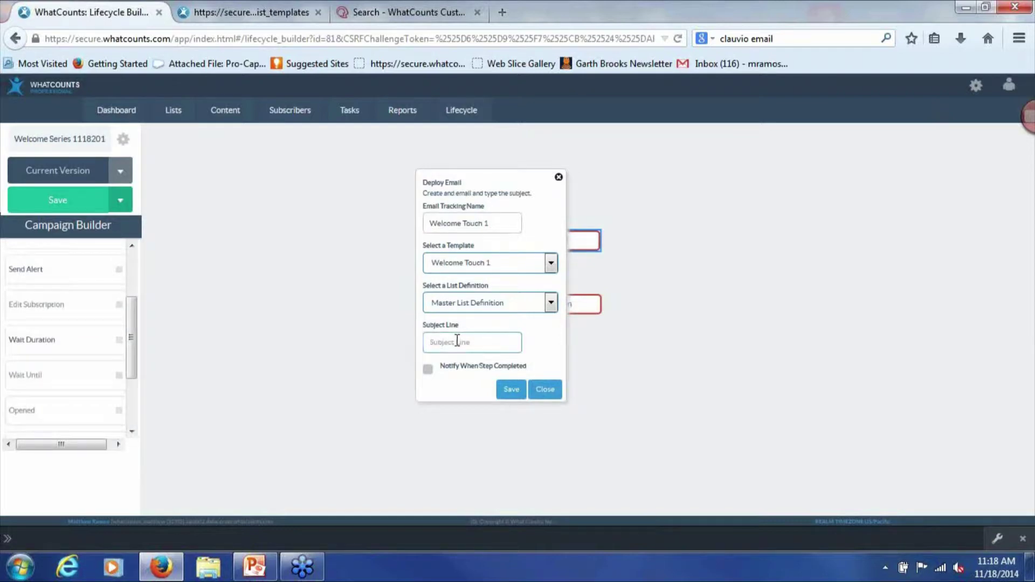
text(YOu'r)
key(BackSpace)
key(BackSpace)
key(BackSpace)
key(BackSpace)
text(ou're on the list!)
click(428, 371)
click(439, 398)
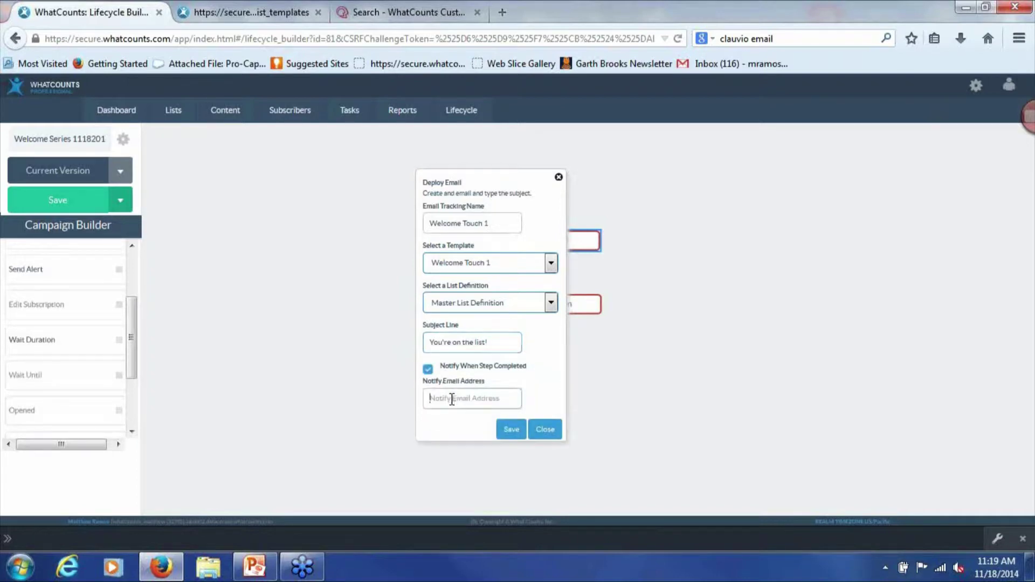
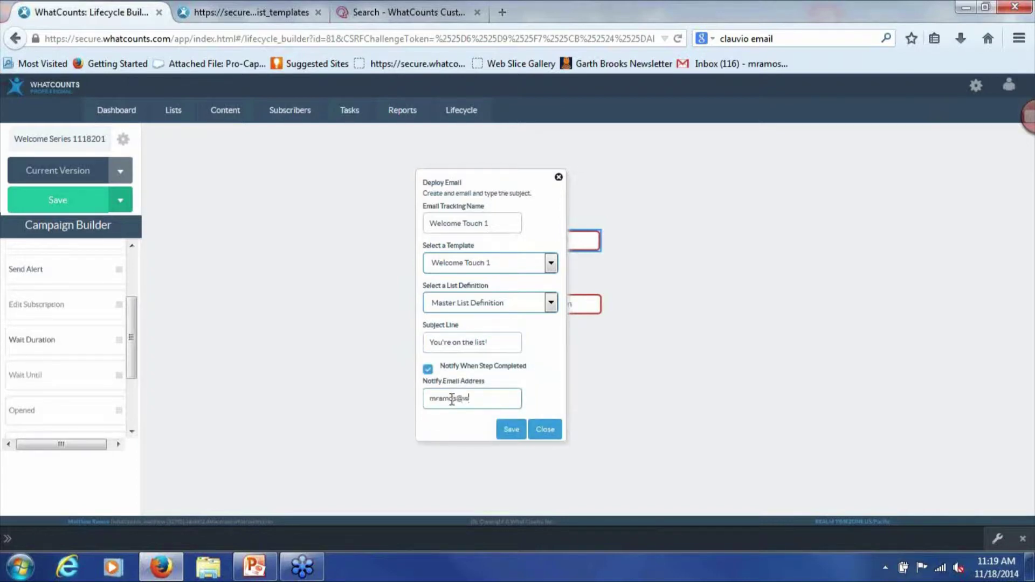
click(519, 431)
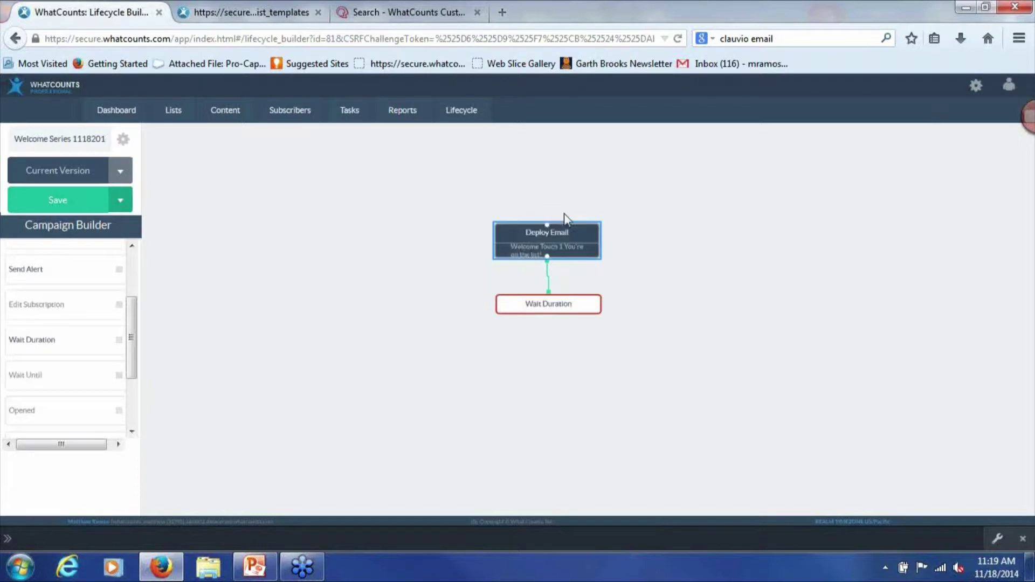
Set the wait to 1 DAY, move it under the first email, and add a second Deploy Email step
drag(549, 236, 548, 172)
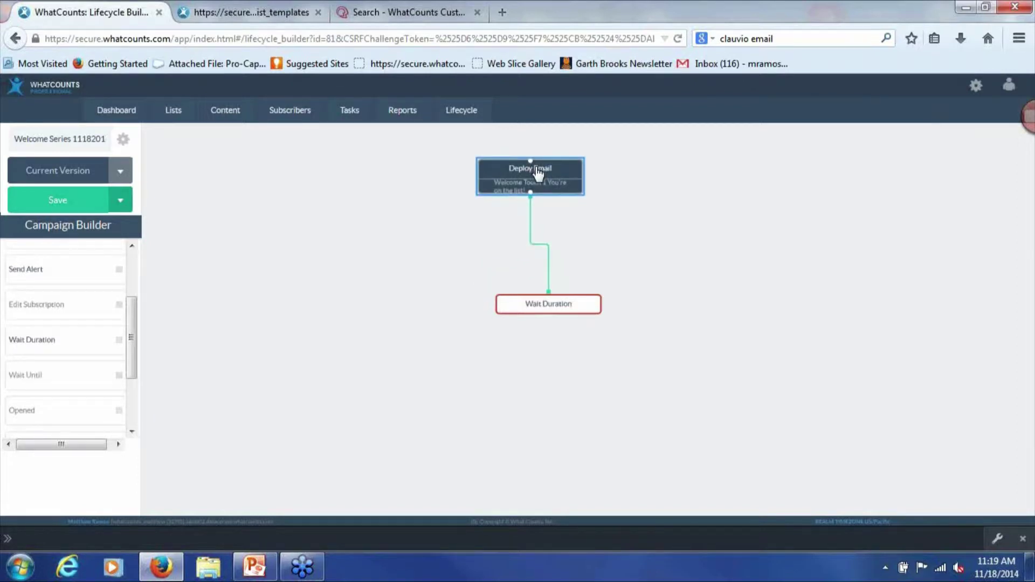
click(559, 318)
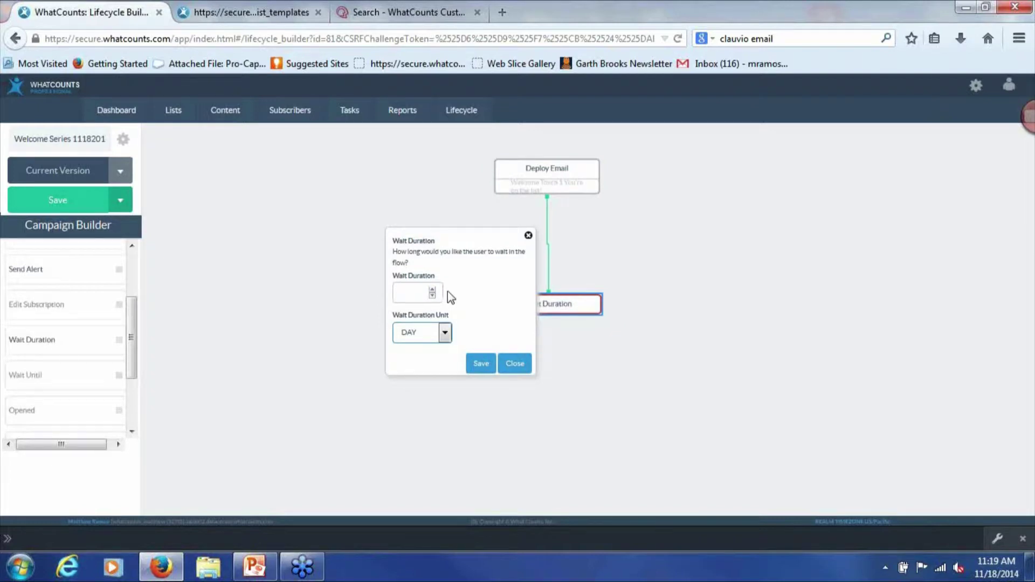
text(1)
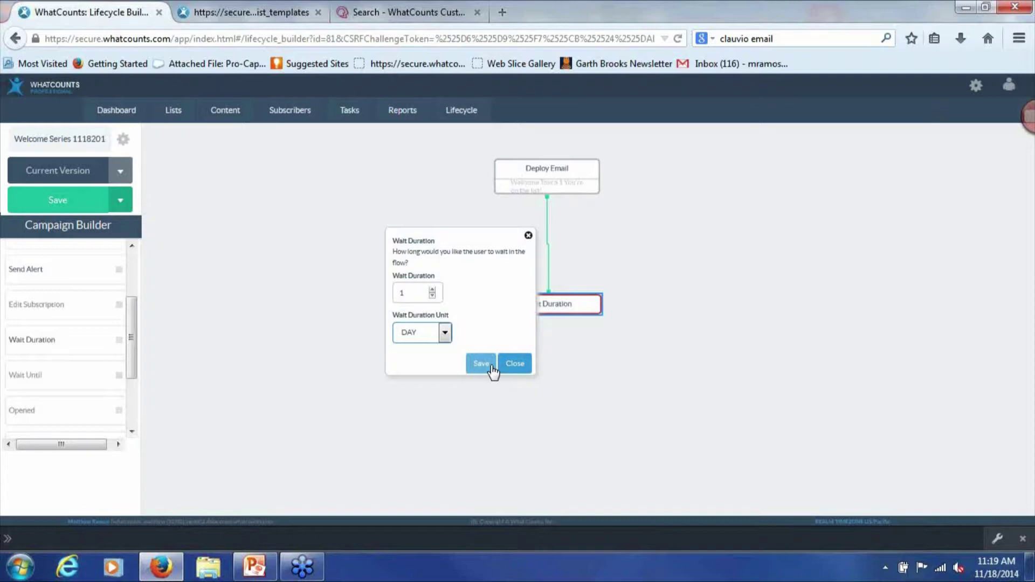
click(492, 367)
drag(547, 301, 546, 243)
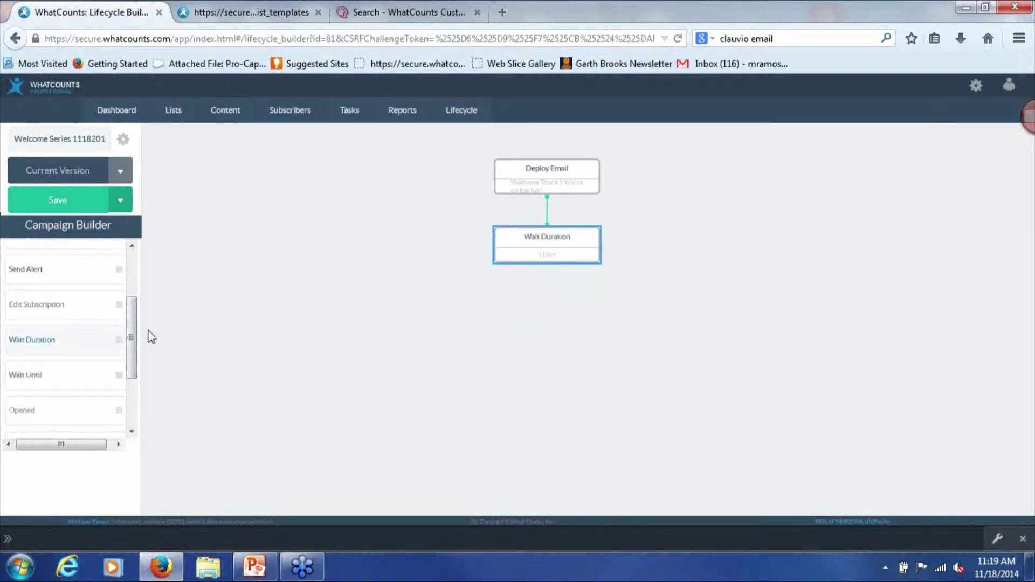
scroll(136, 331, up, 3)
drag(56, 258, 552, 314)
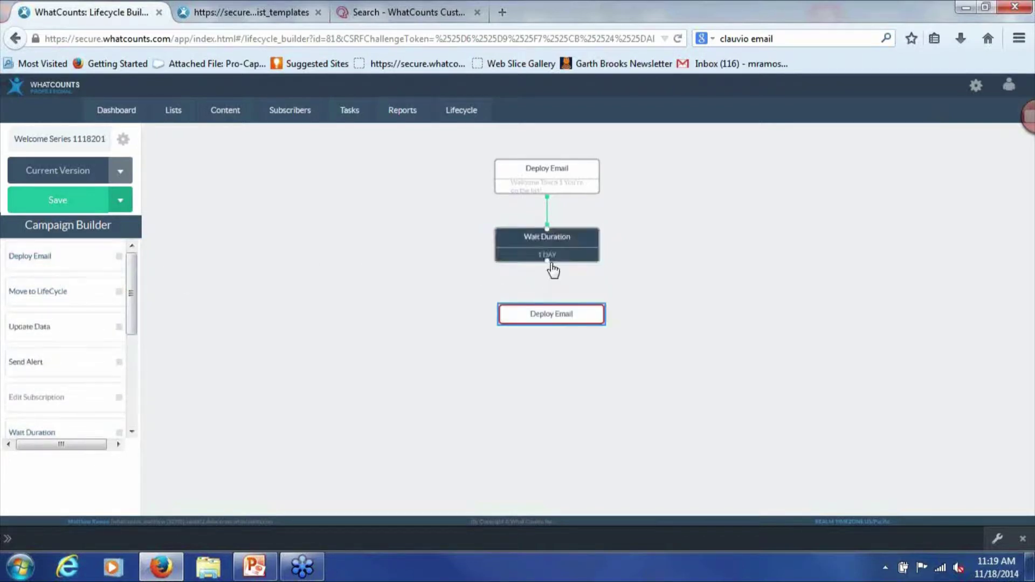
Link the wait to the new email step, named 'Welcome Touch 2' with the Welcome Touch 2 template
drag(547, 261, 549, 316)
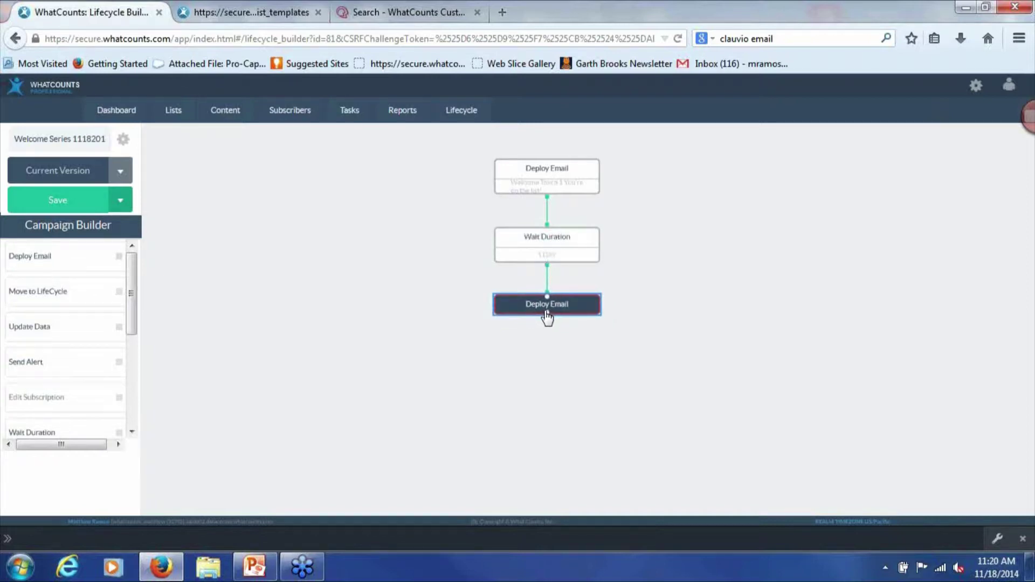
double_click(545, 317)
click(468, 286)
text(Welcome Touch 2)
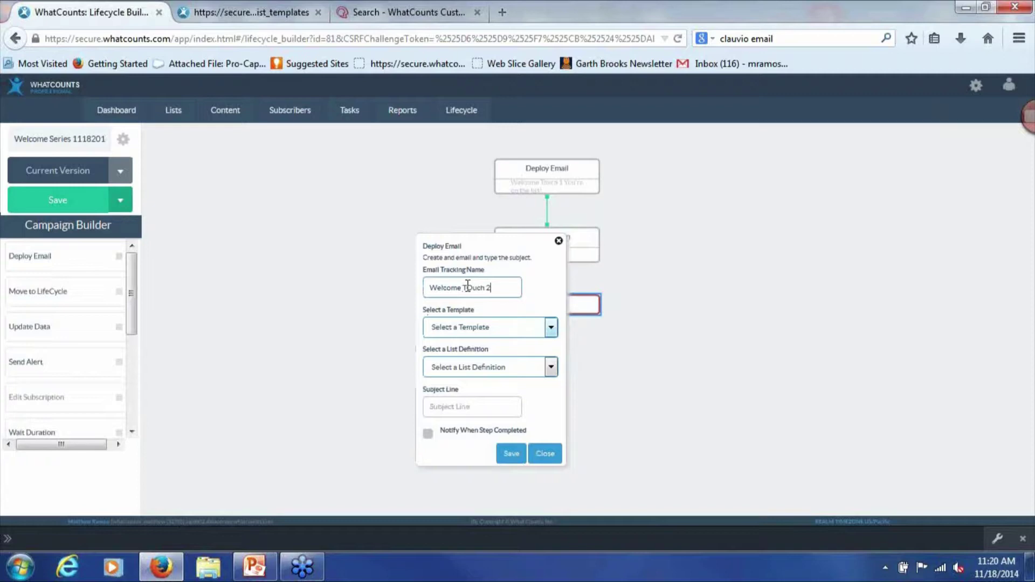
key(BackSpace)
key(BackSpace)
key(BackSpace)
key(BackSpace)
text(ouch 2)
click(499, 327)
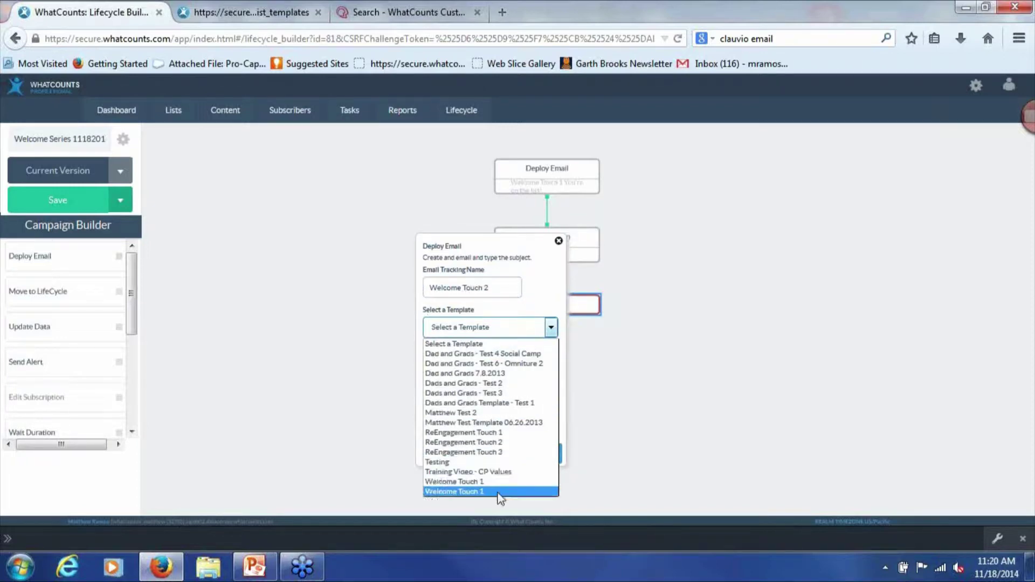
click(455, 491)
Give it Master List Definition and subject 'Thanks for joining!', save, and place an END step below
click(453, 369)
click(457, 393)
click(456, 408)
text(Thanks for joining!!)
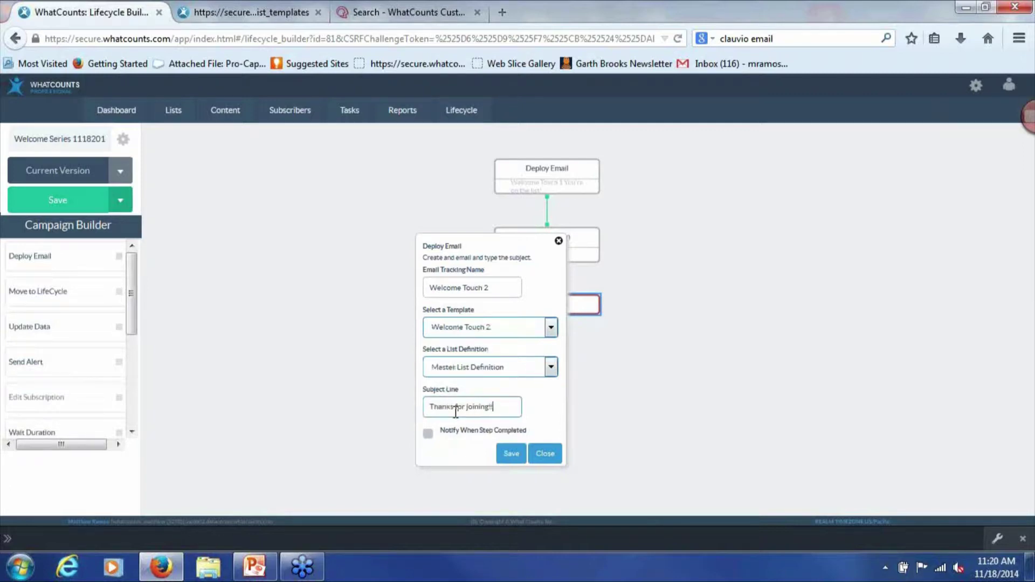
key(BackSpace)
click(512, 454)
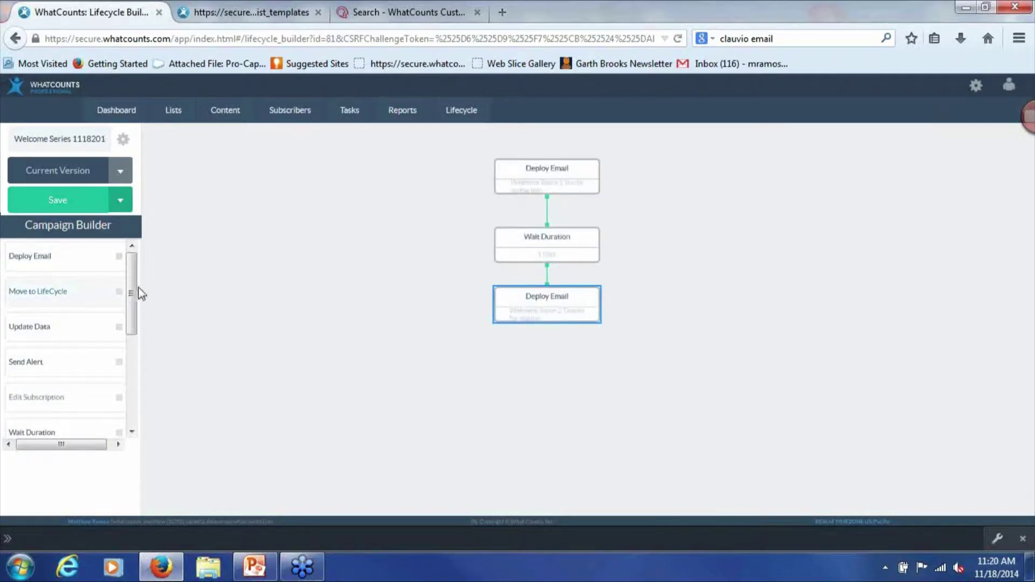
drag(129, 281, 542, 361)
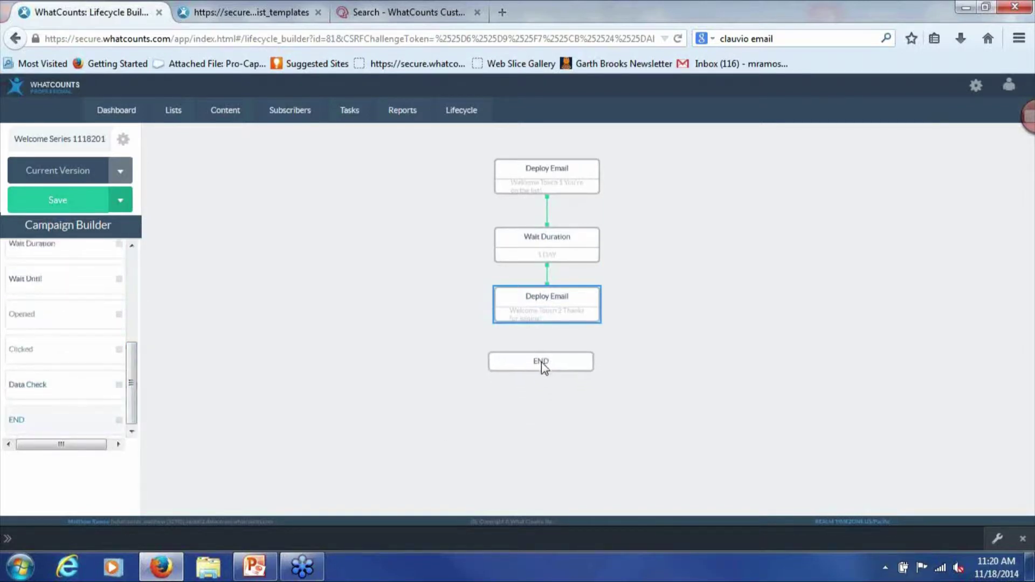
Connect END to the second email step, save the campaign, then delete the END step
drag(546, 322, 552, 354)
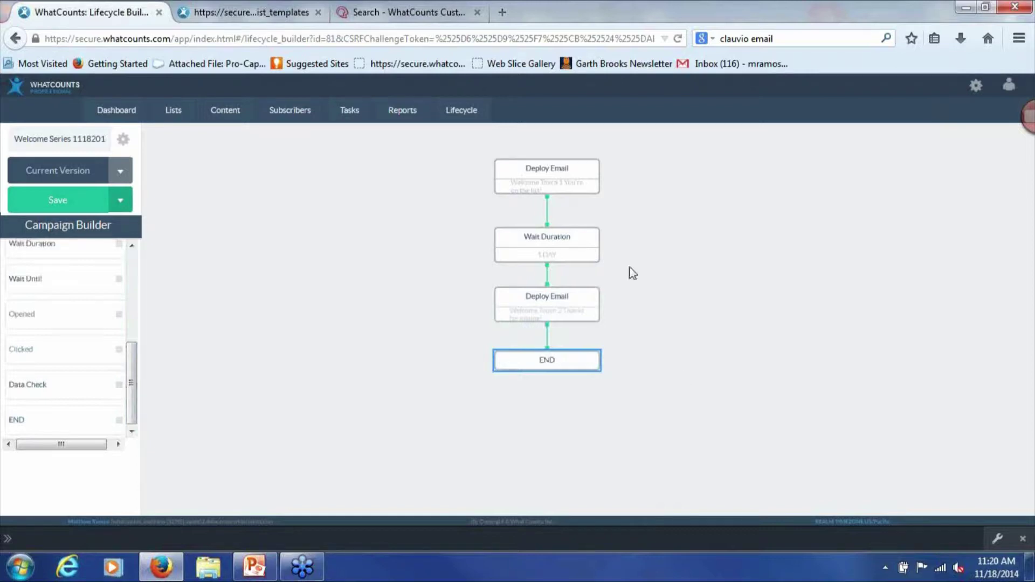
click(57, 201)
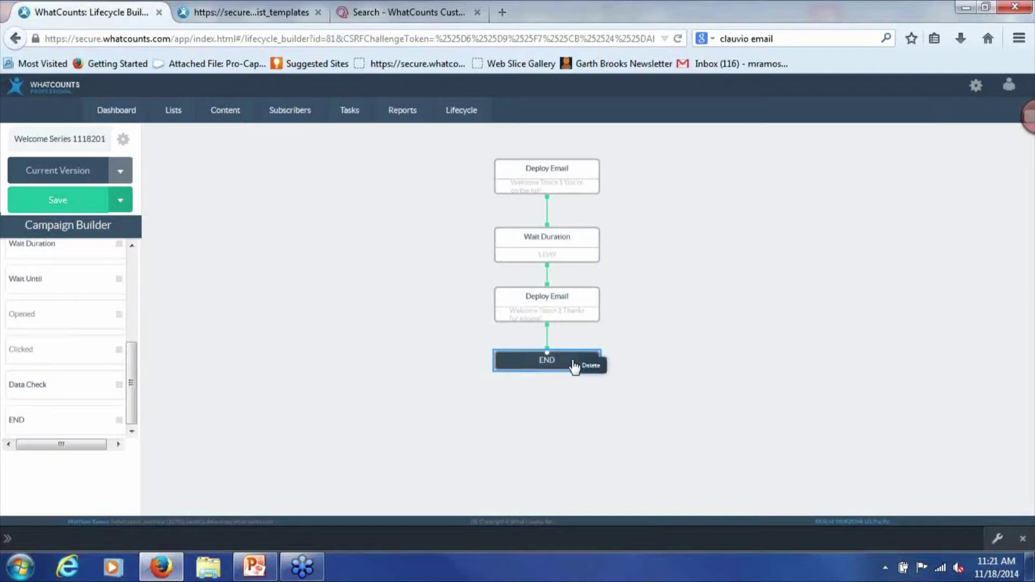
click(589, 367)
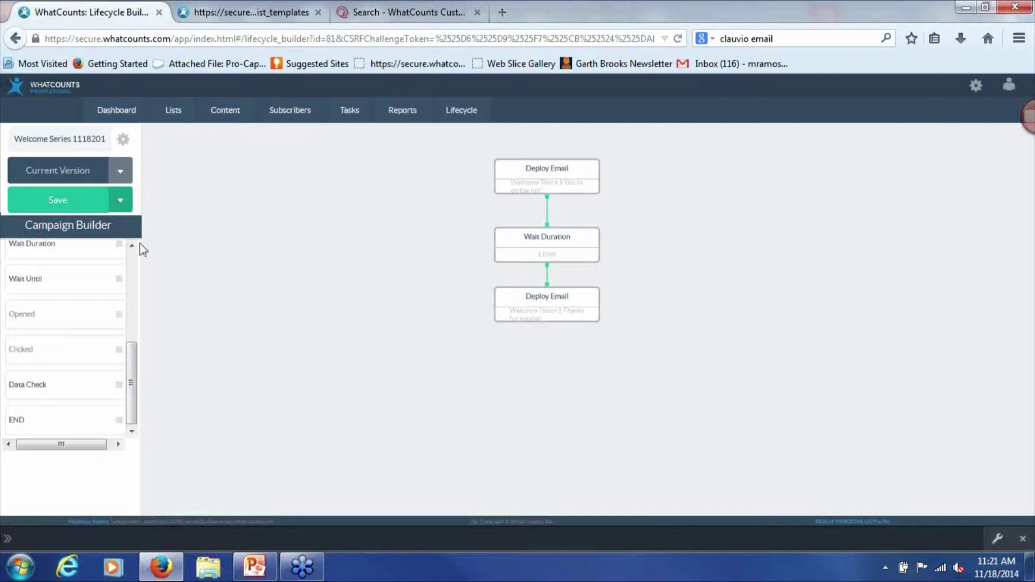
Retry saving, dismiss the path-ending error, and scroll the Campaign Builder sidebar to the END action
click(54, 209)
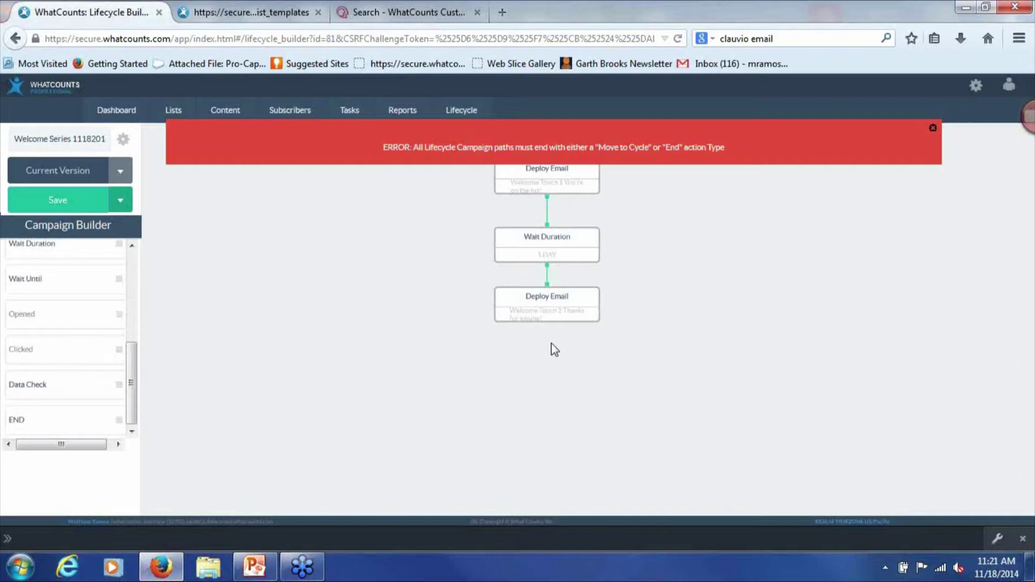
drag(132, 359, 152, 260)
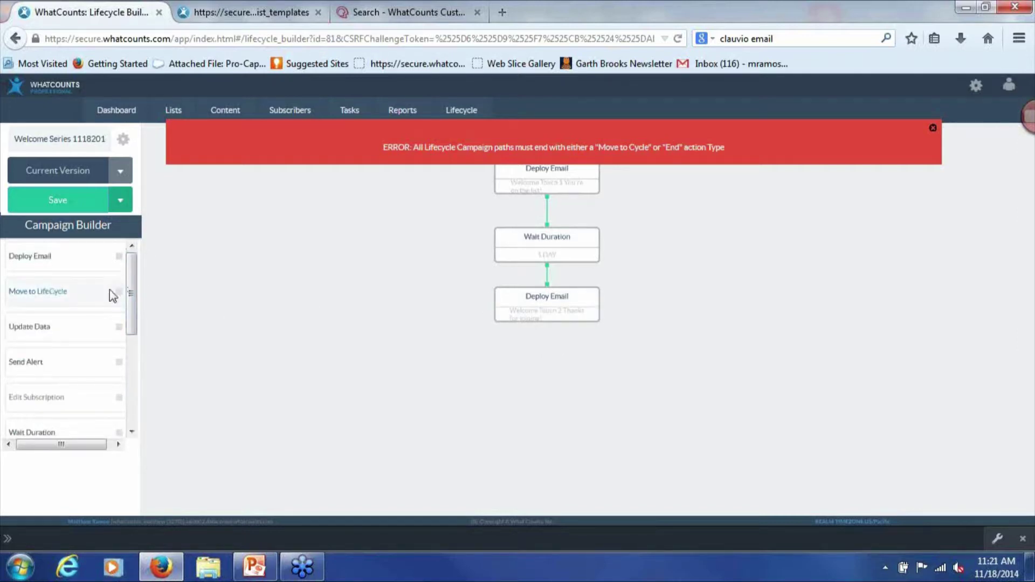
drag(134, 283, 99, 270)
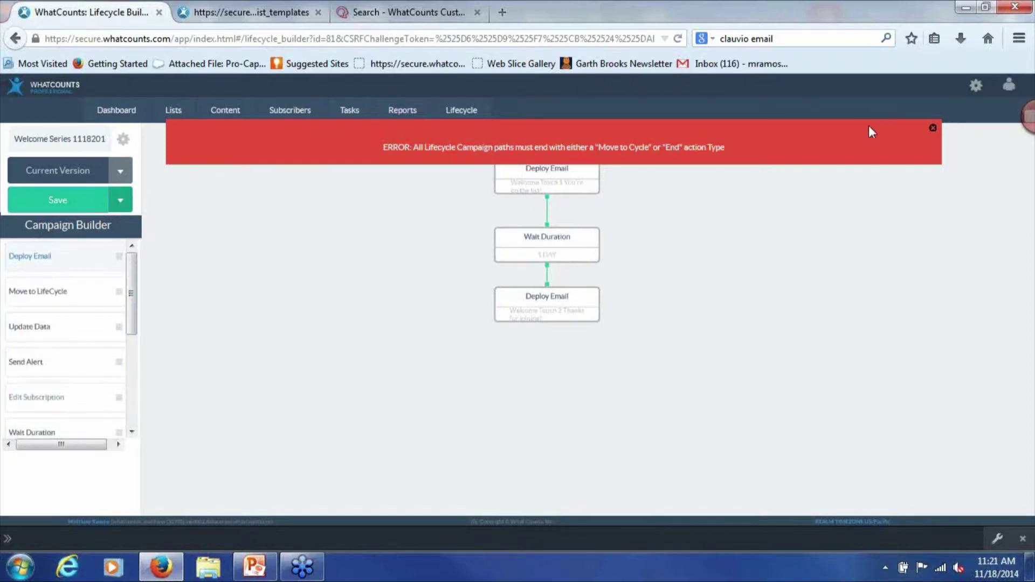
click(932, 130)
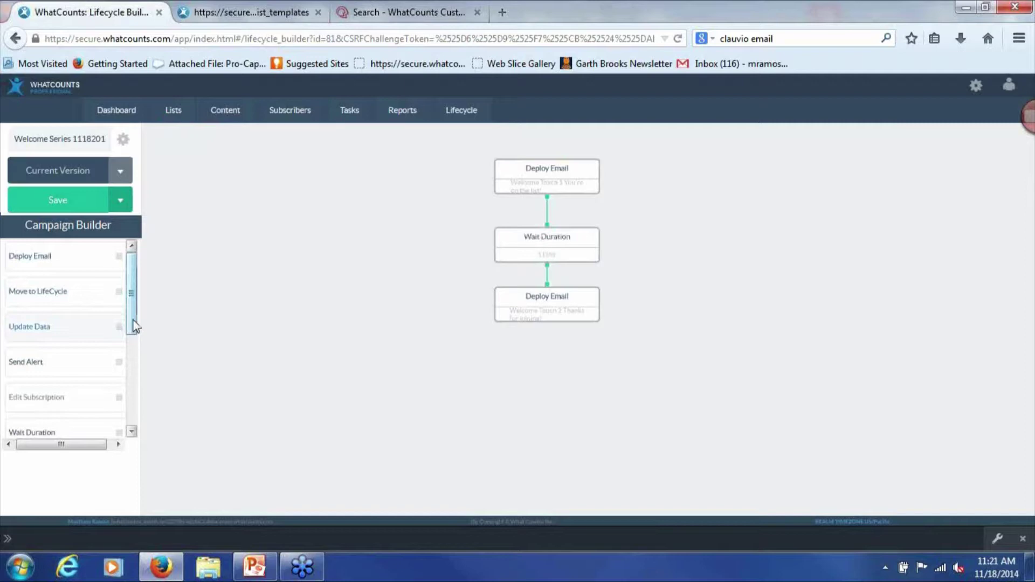
drag(131, 323, 129, 456)
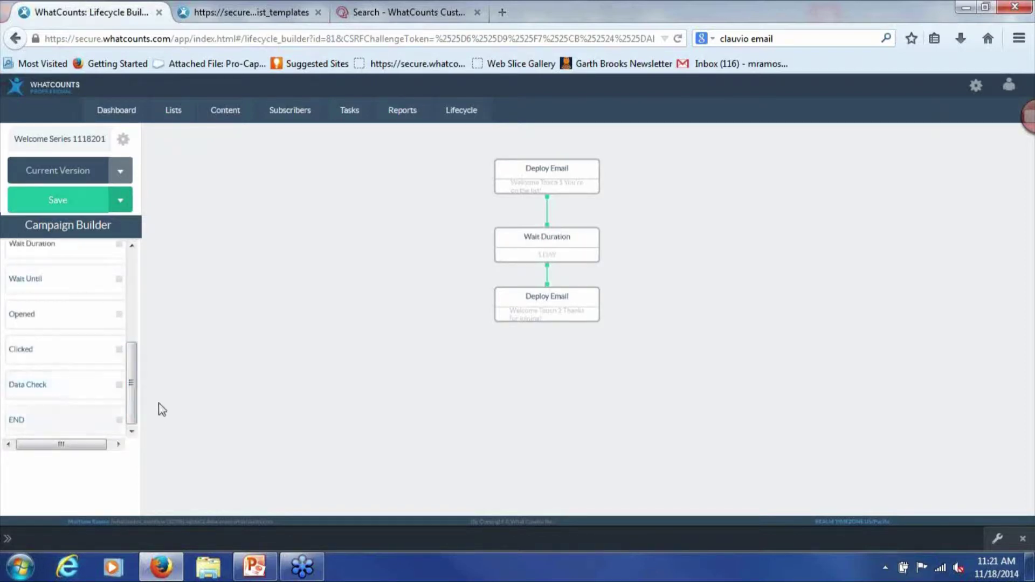
drag(130, 385, 231, 353)
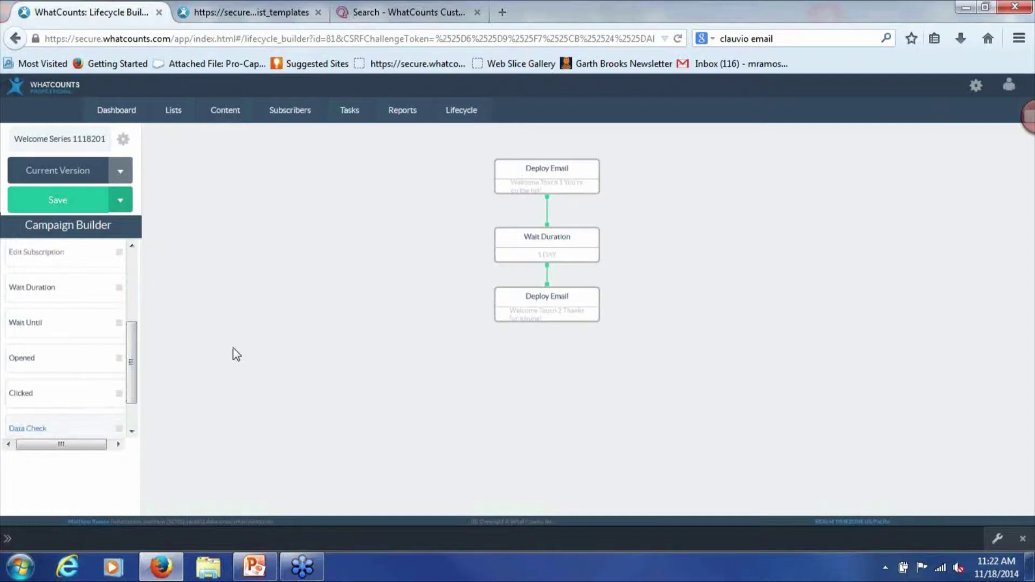
Place an END step after the second Deploy Email, connect them, and save the campaign
drag(134, 358, 131, 261)
drag(130, 303, 81, 422)
drag(76, 421, 550, 362)
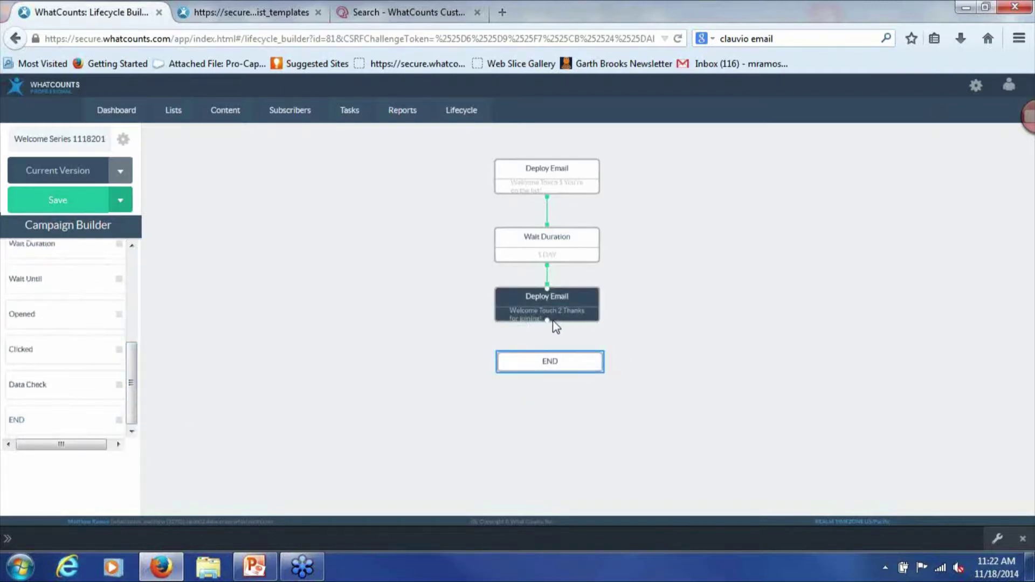
drag(549, 321, 551, 358)
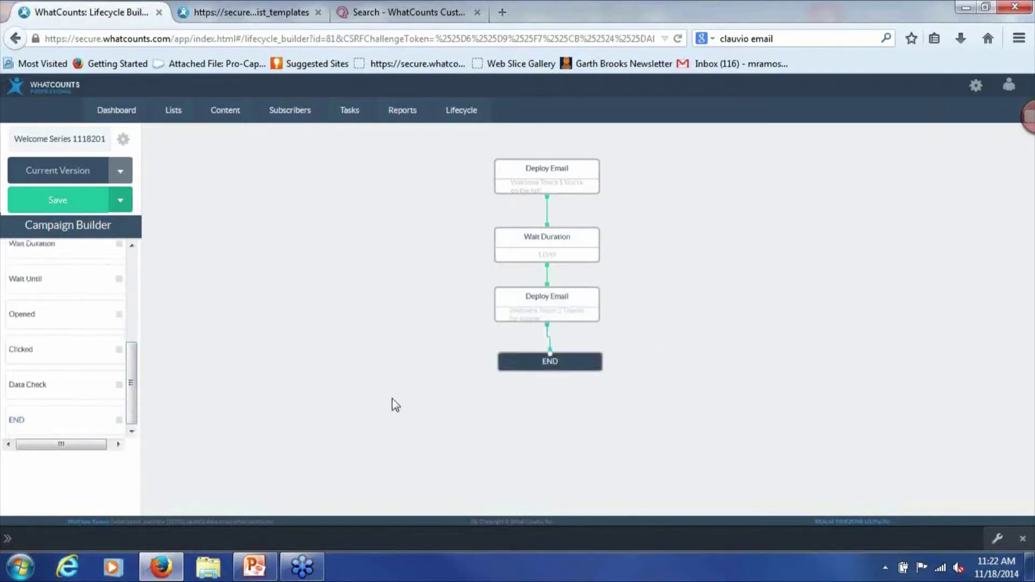
click(63, 201)
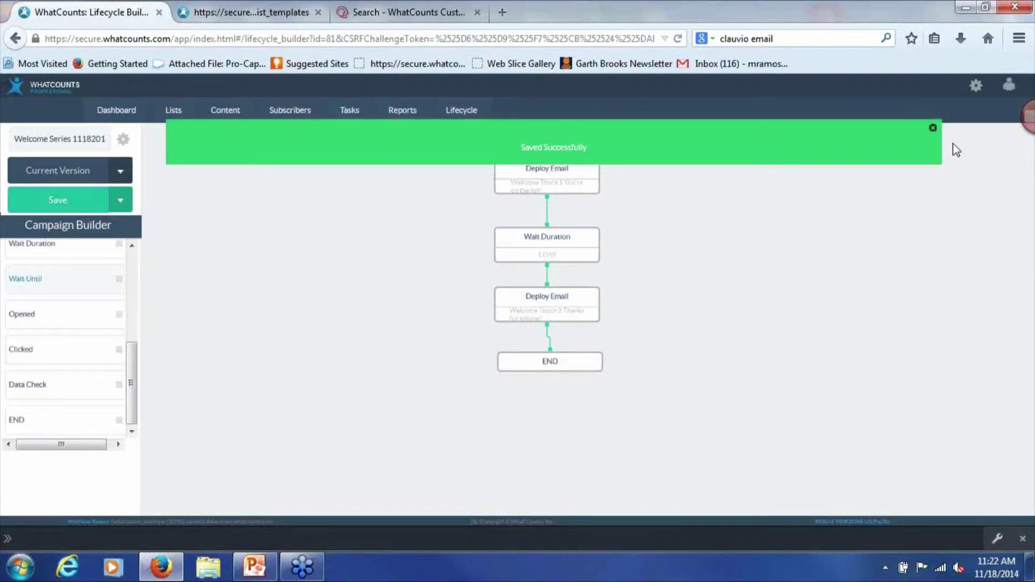
click(932, 128)
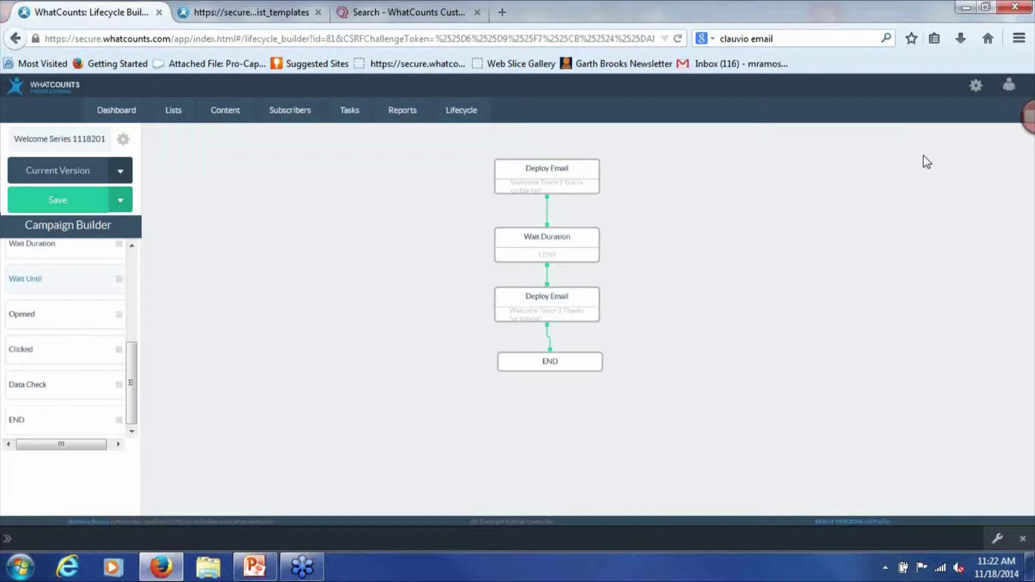
Open Copying Master List (id 20106) from Lists > View Lists
click(181, 117)
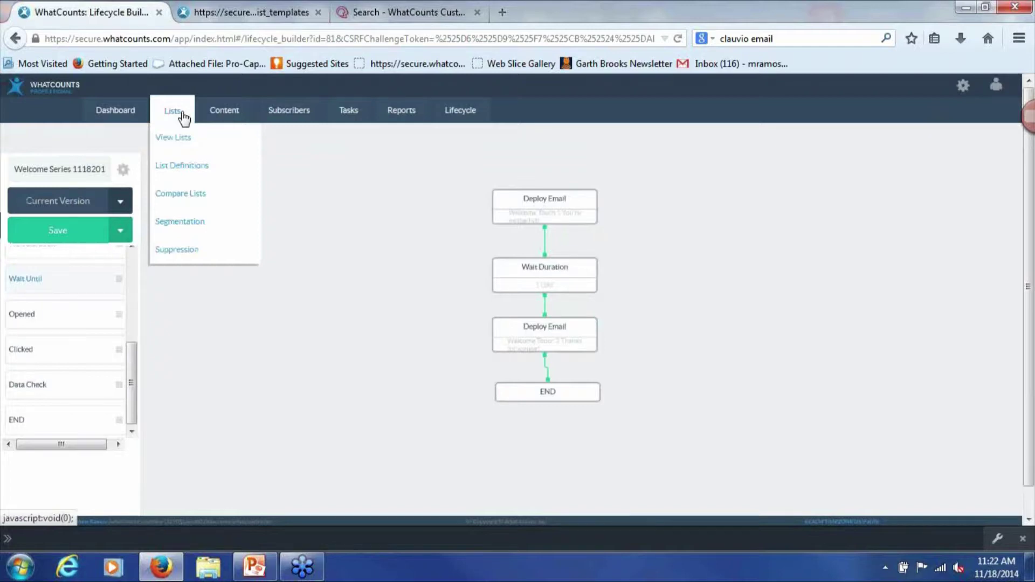
click(185, 141)
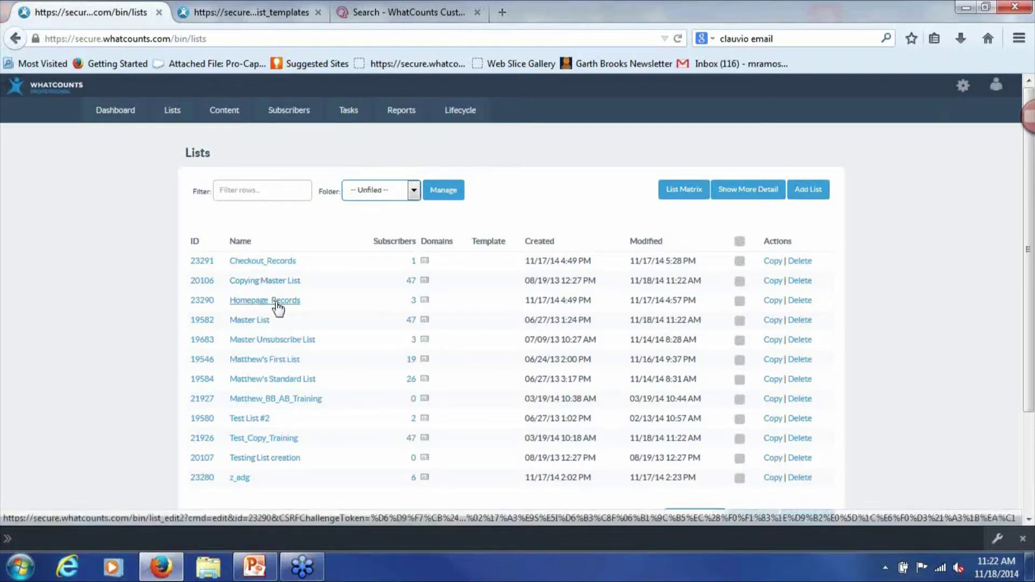
click(265, 281)
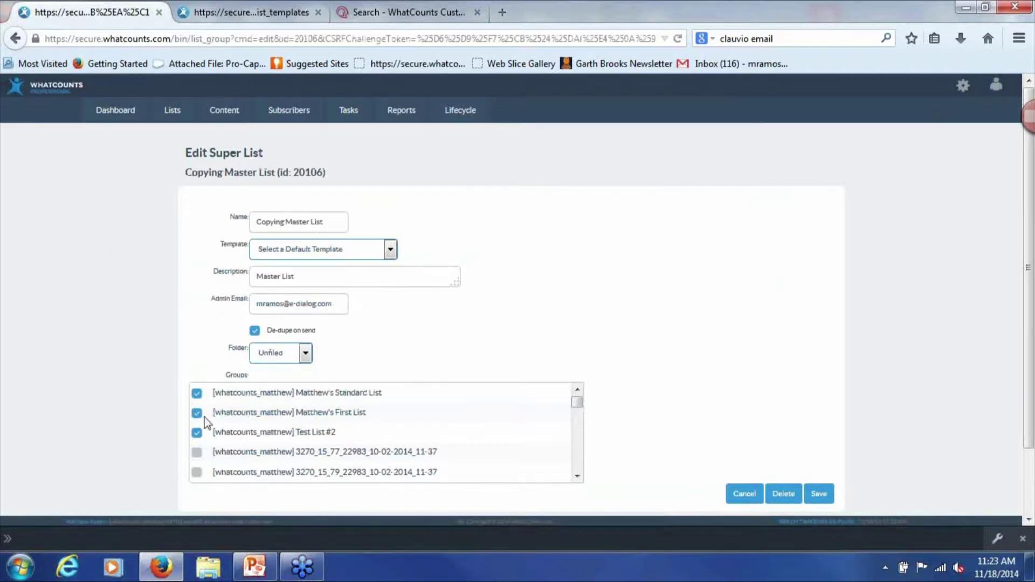
Go back to the list overview and open list 19546's Options settings
click(17, 39)
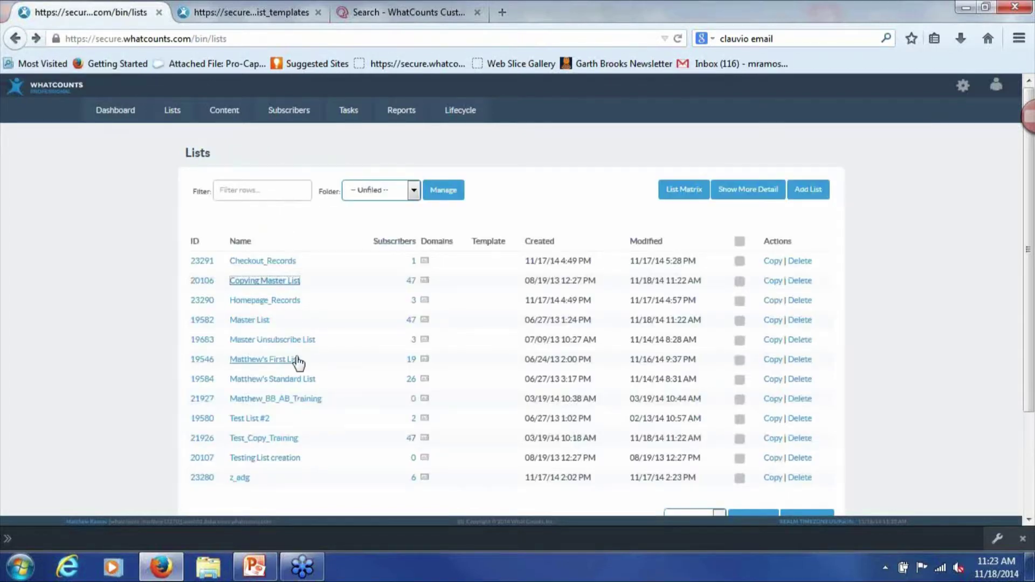
scroll(298, 364, down, 2)
click(252, 300)
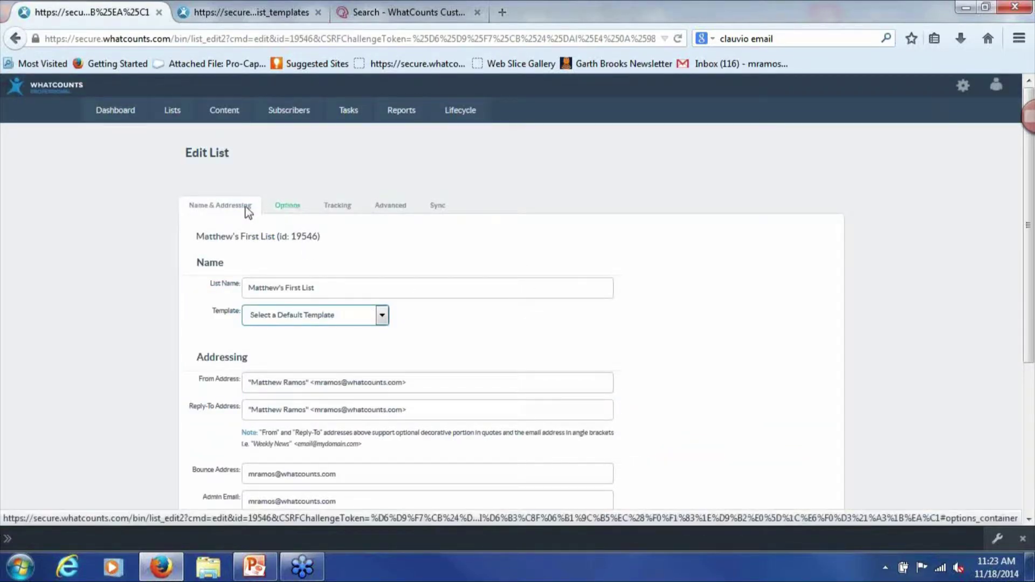
scroll(624, 280, down, 5)
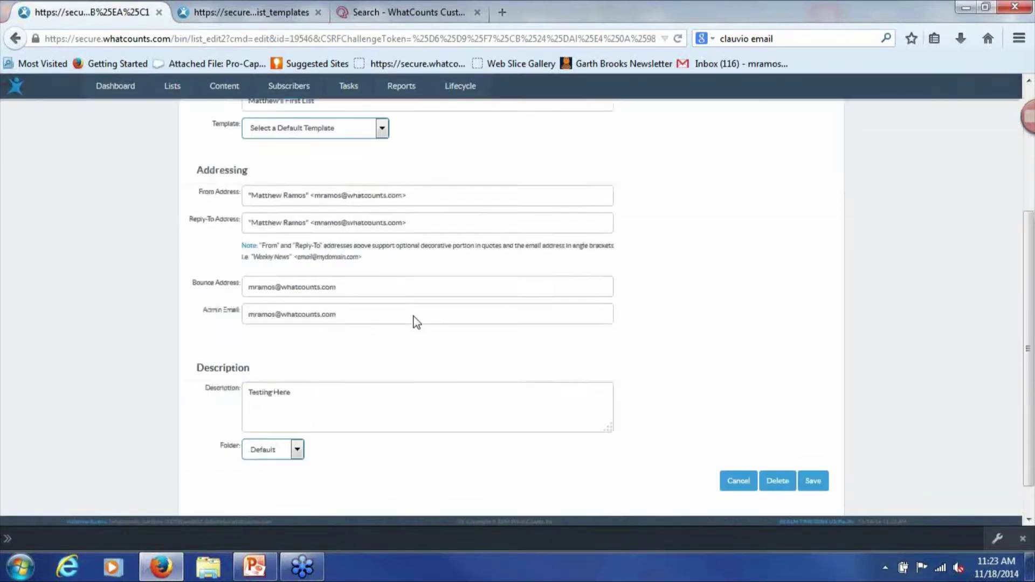
scroll(414, 322, up, 5)
click(286, 206)
Check the Welcome Series dropdown, keeping Welcome Series 11142014 - ACTIVE as default
scroll(588, 259, down, 8)
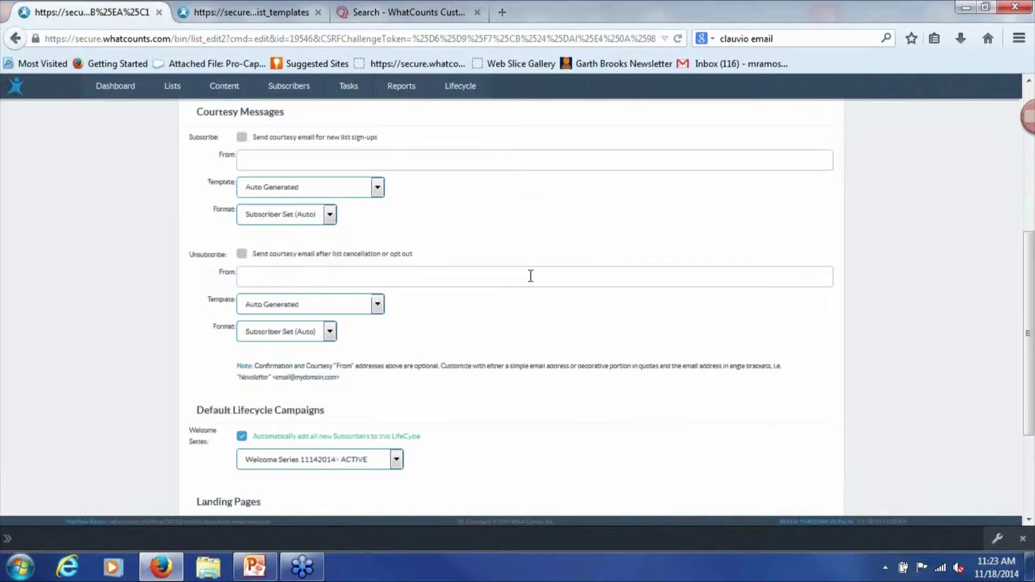
scroll(531, 276, down, 2)
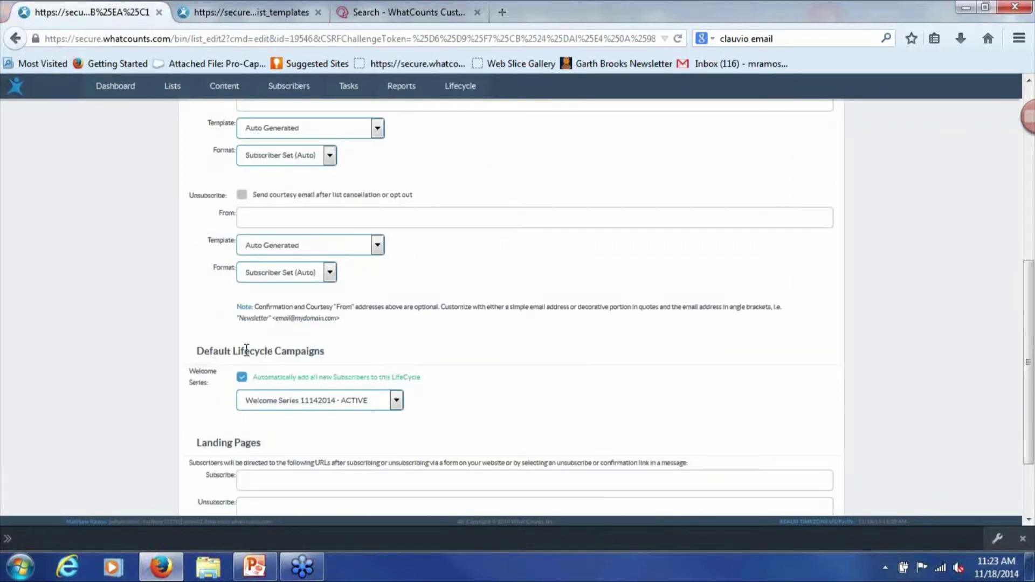
click(277, 404)
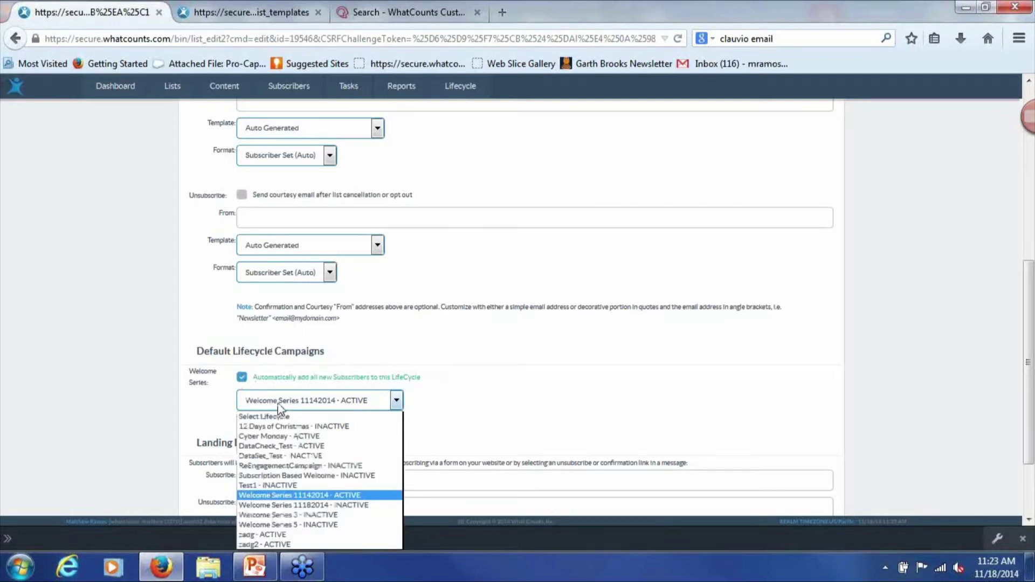
click(233, 350)
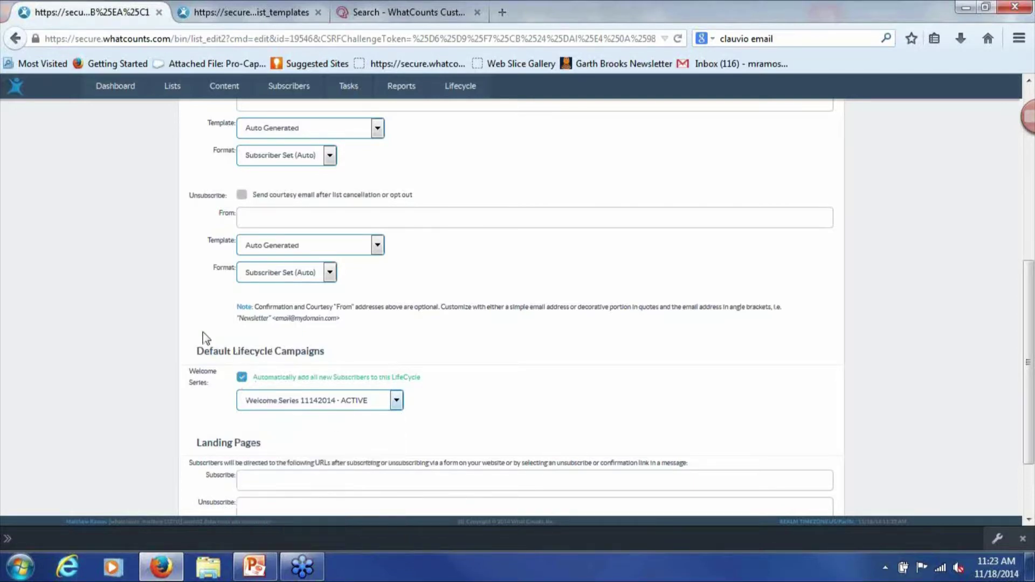
scroll(177, 261, up, 10)
mouse_move(441, 108)
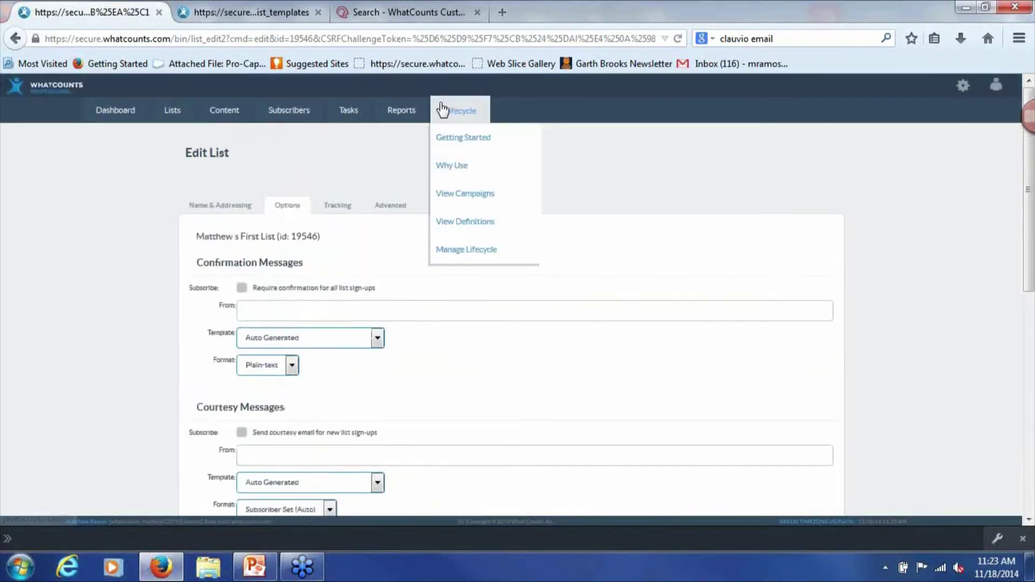
Switch Welcome Series 11182014 to Active in the Lifecycle Campaign Library, then return to View Lists
click(473, 204)
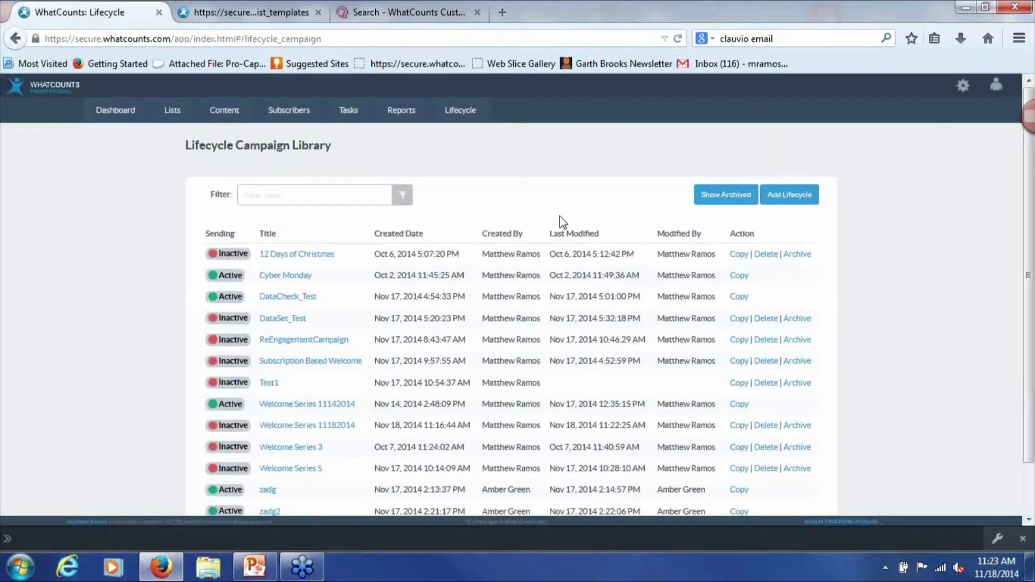
scroll(559, 215, down, 2)
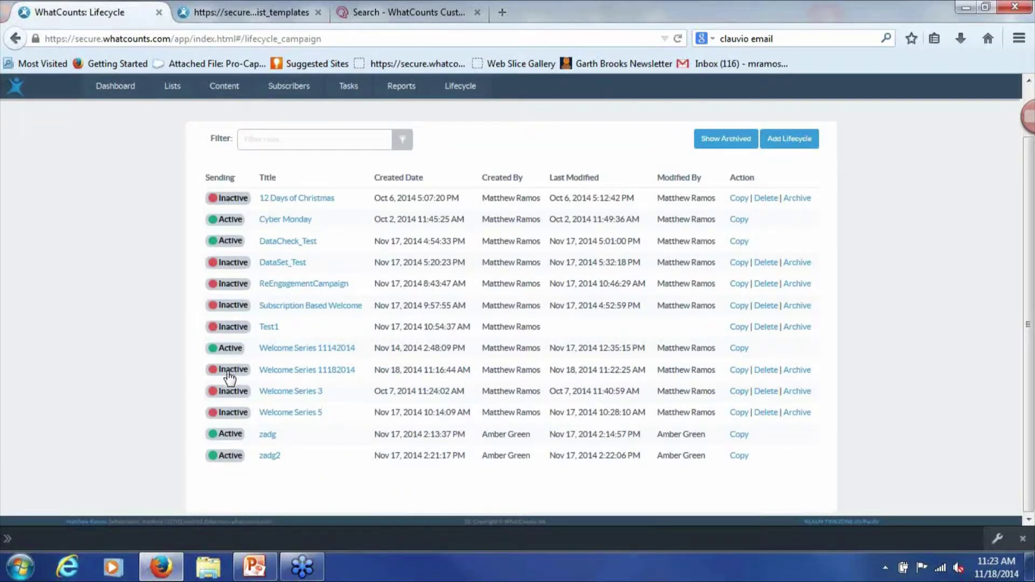
click(211, 371)
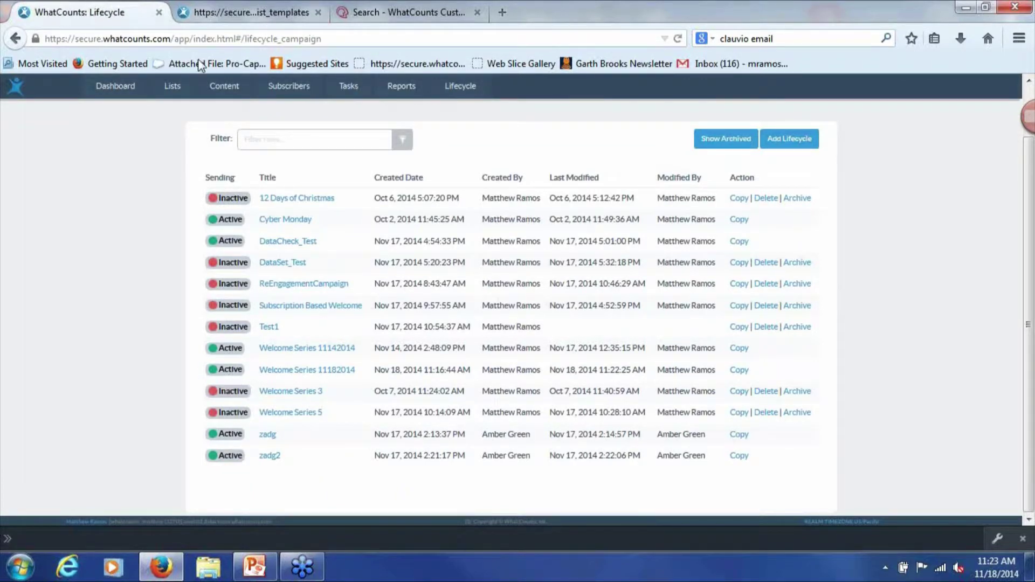
click(173, 88)
click(183, 116)
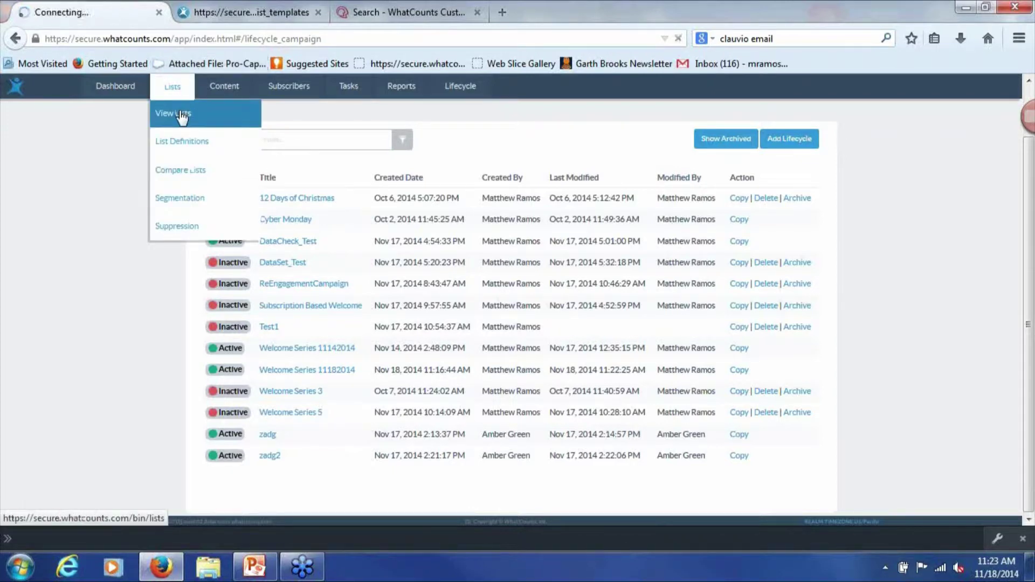
Set list 19546's default welcome lifecycle to Welcome Series 11182014 - ACTIVE and save
mouse_move(264, 269)
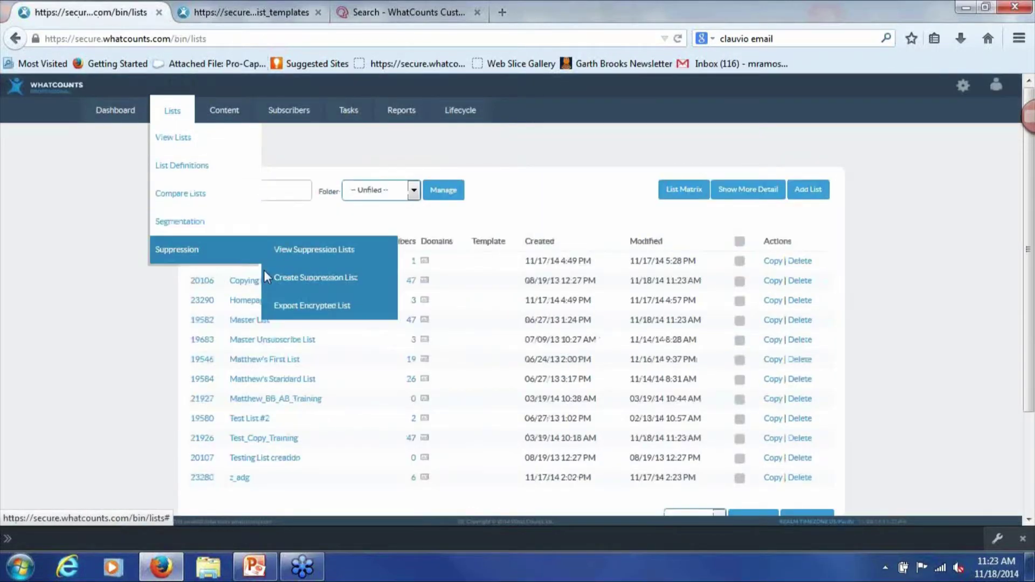
click(265, 359)
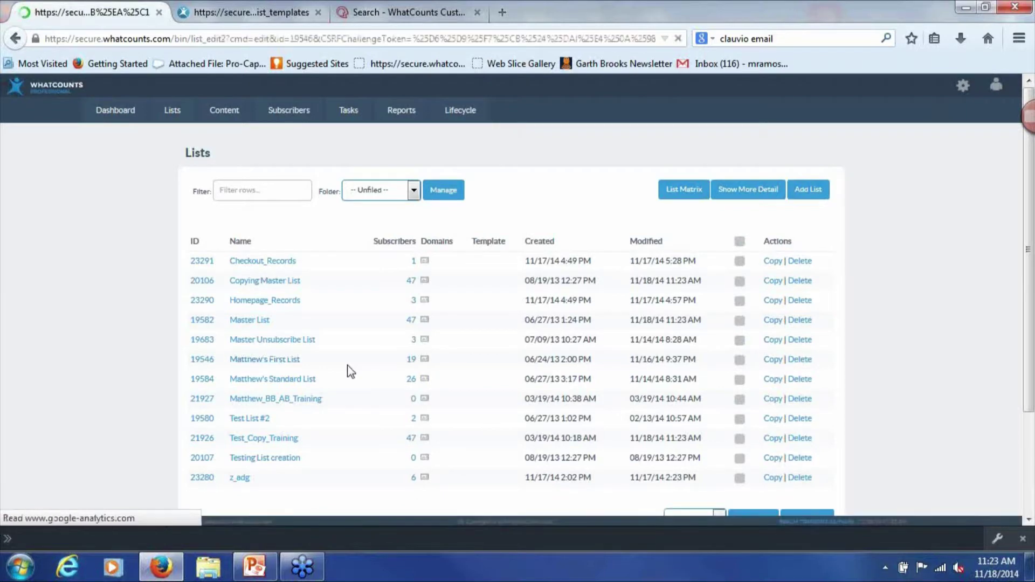
click(291, 210)
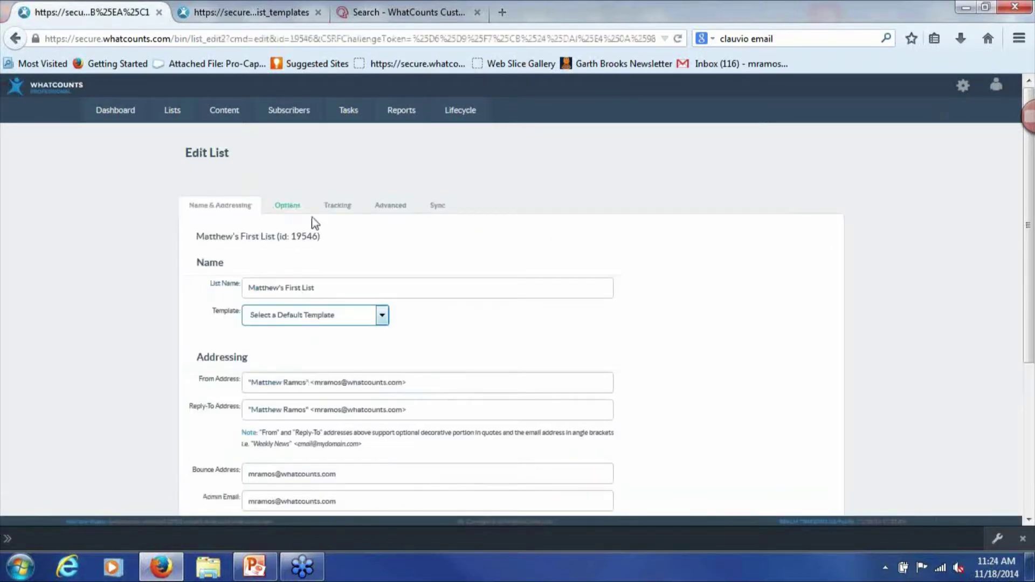
scroll(343, 387, down, 4)
scroll(331, 405, down, 3)
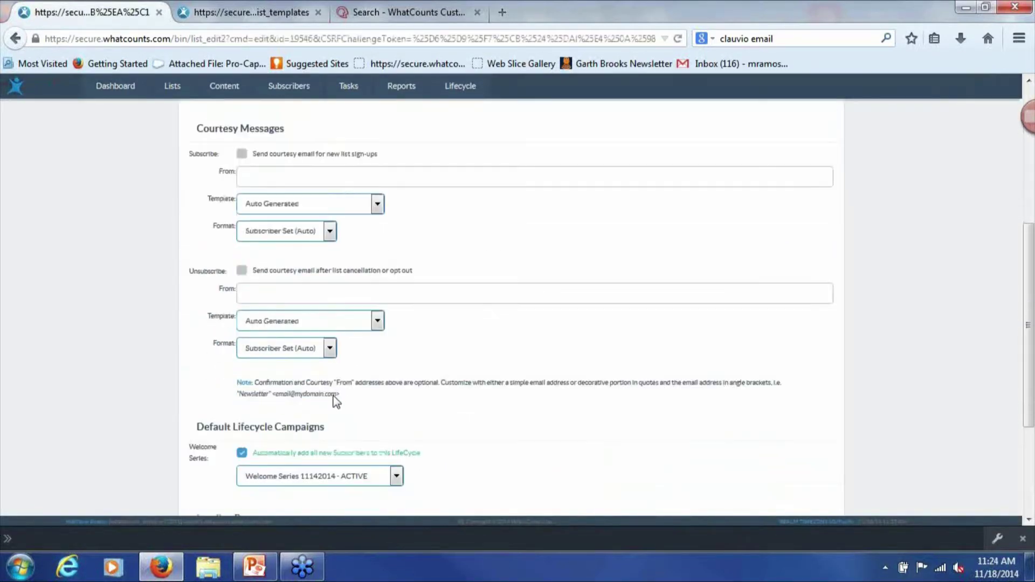
click(303, 344)
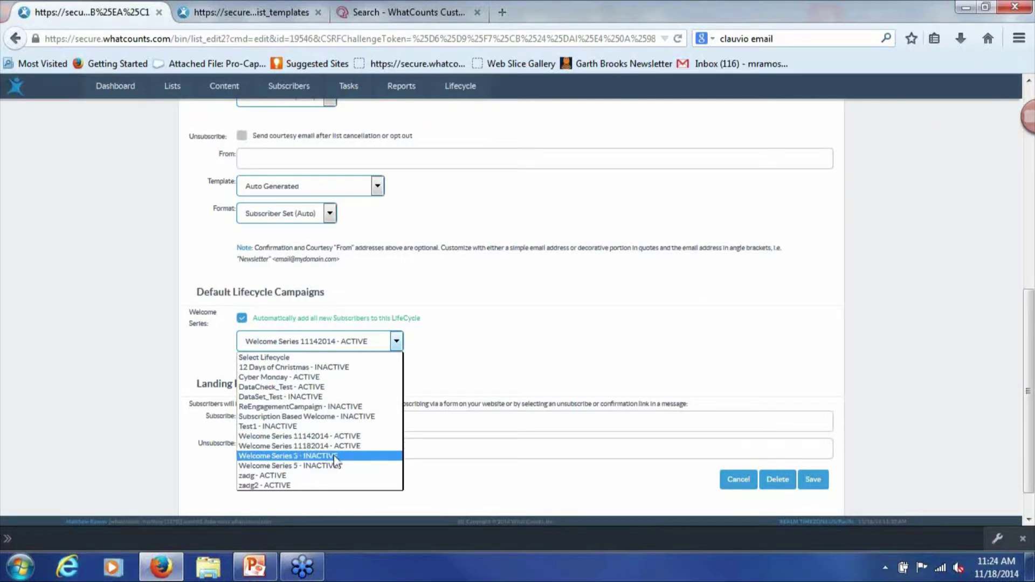
click(338, 447)
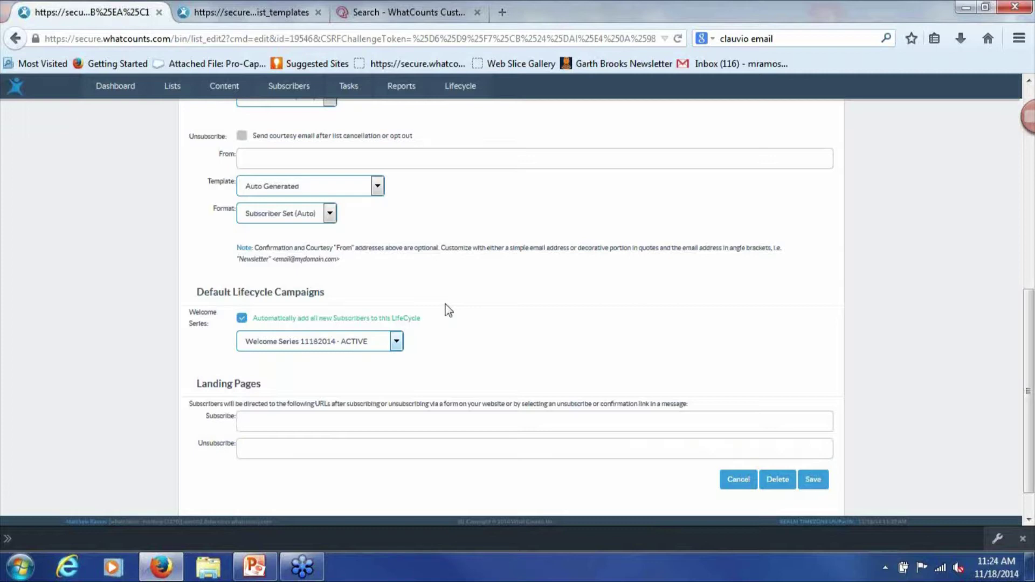
scroll(569, 310, down, 1)
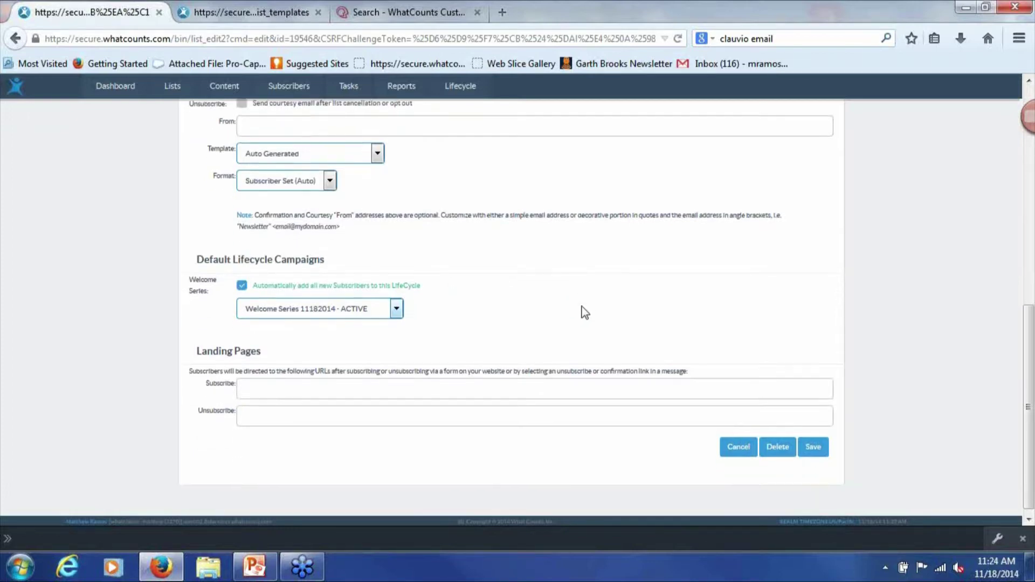
click(812, 446)
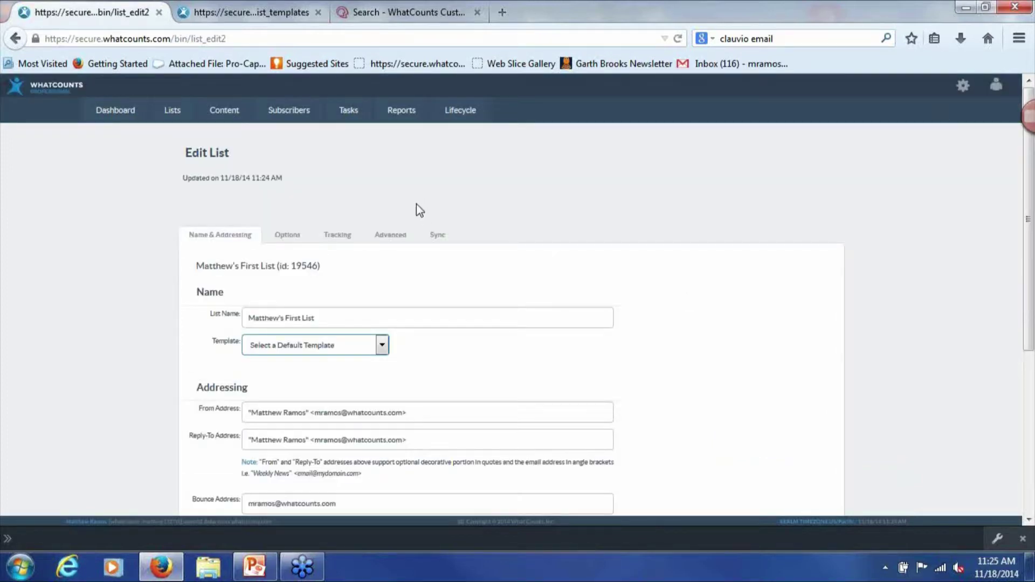
Start an Import Subscribers job with LFCycleTest13.csv as the import file
click(285, 111)
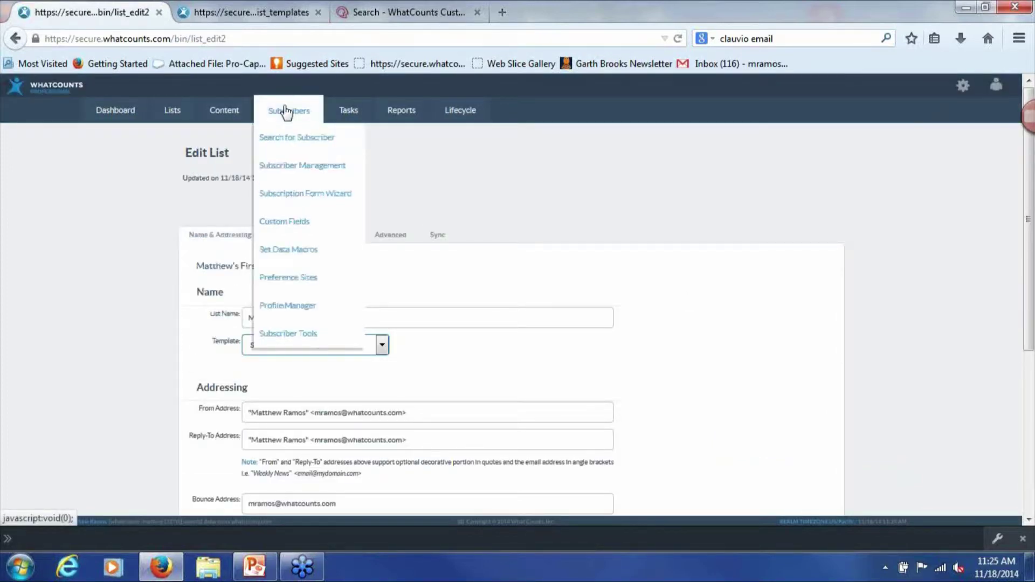
mouse_move(282, 169)
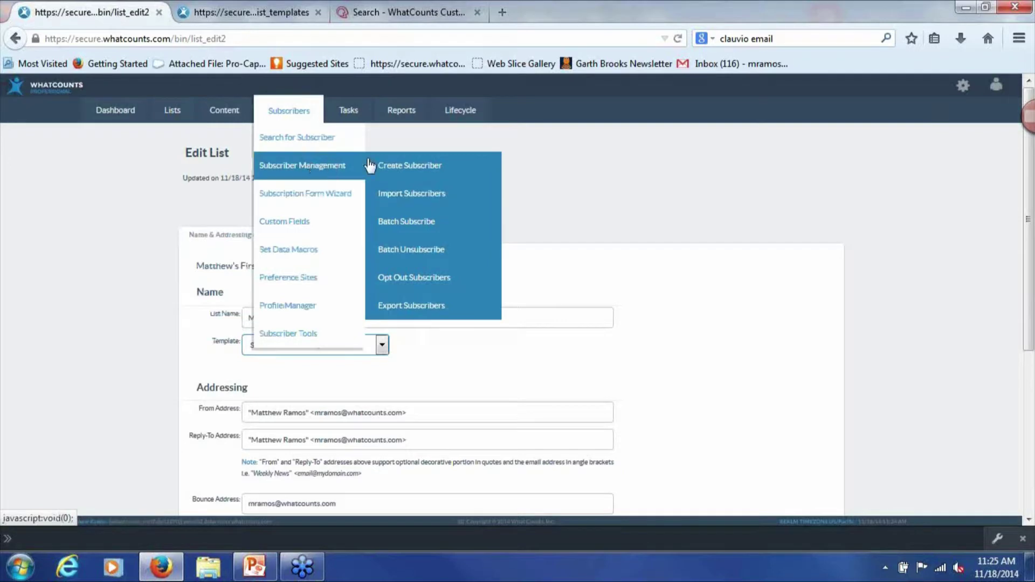
click(413, 195)
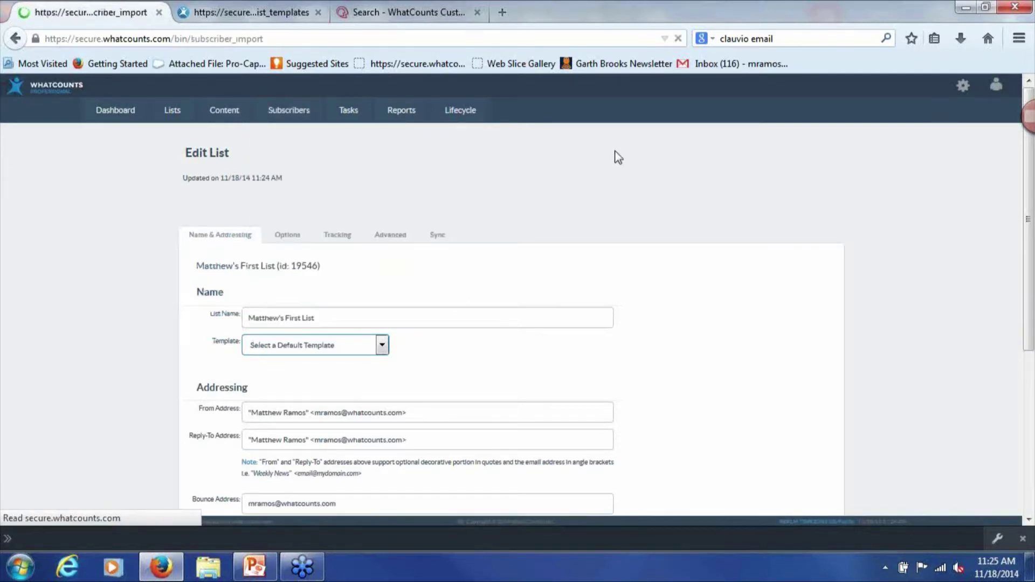
click(245, 236)
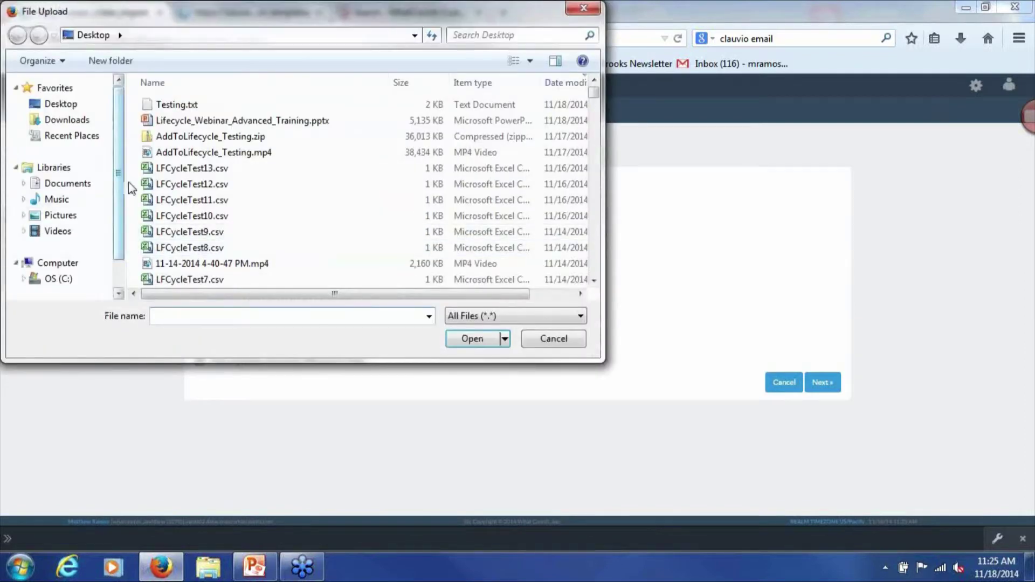
double_click(162, 168)
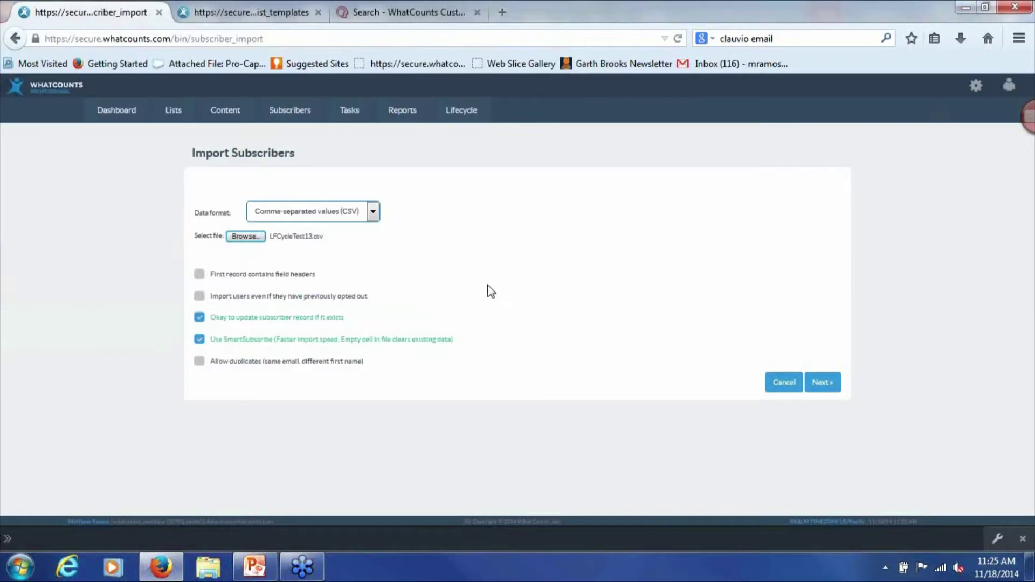
click(826, 380)
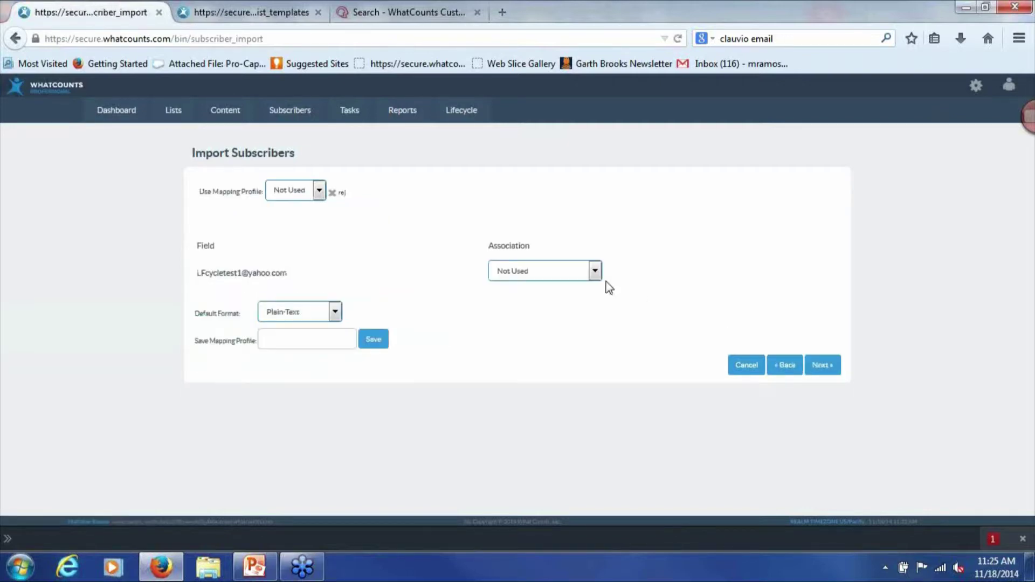
Map the address column's Association to Email and continue to the destination step
click(578, 271)
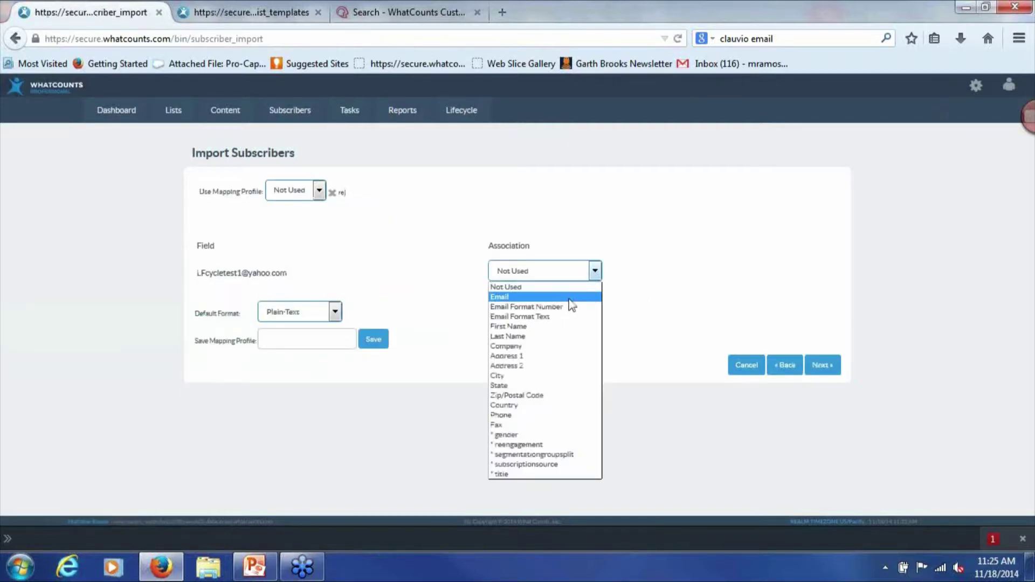
click(573, 298)
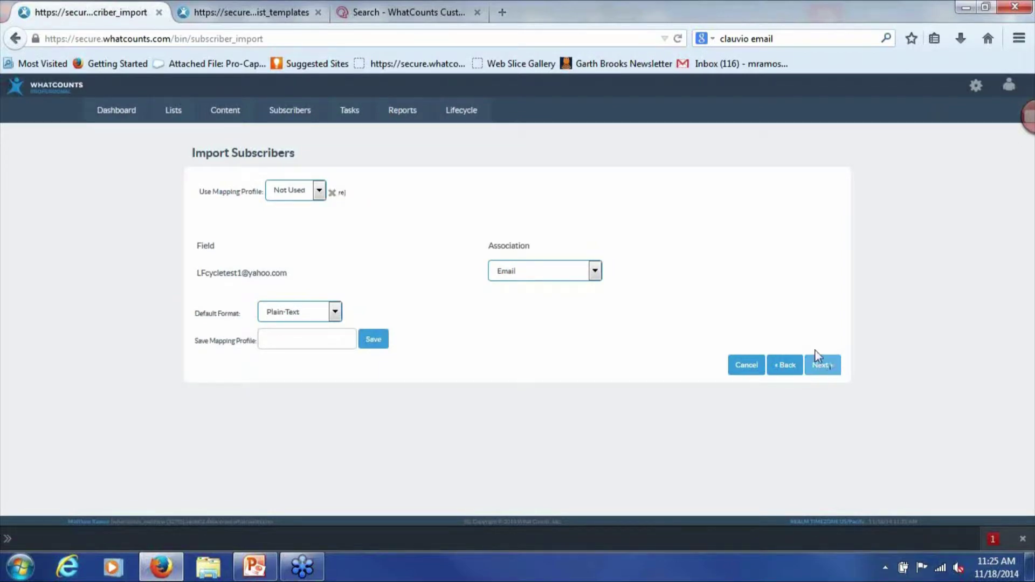
click(828, 371)
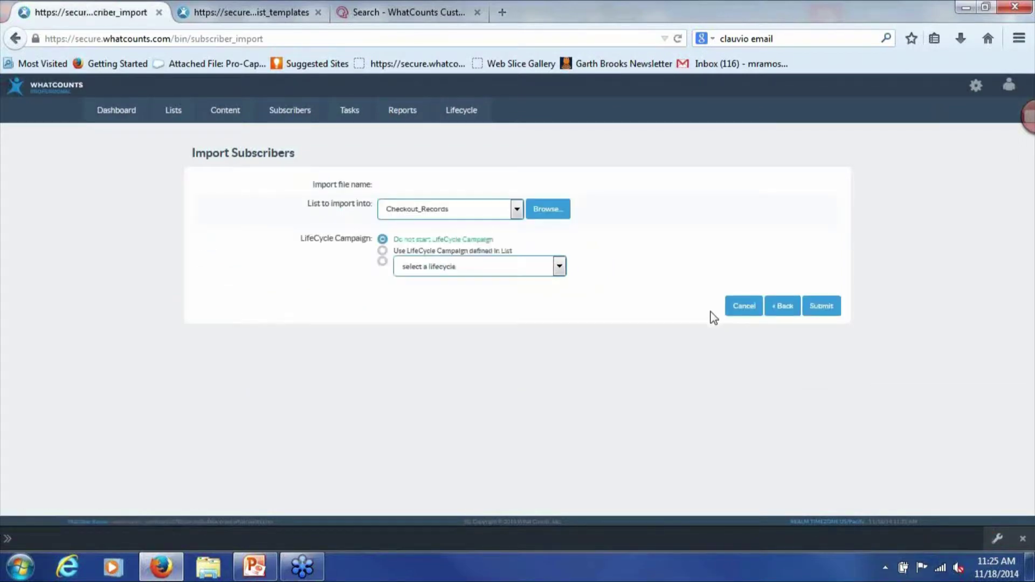
Import into the First List and use the LifeCycle Campaign defined in that list
click(390, 209)
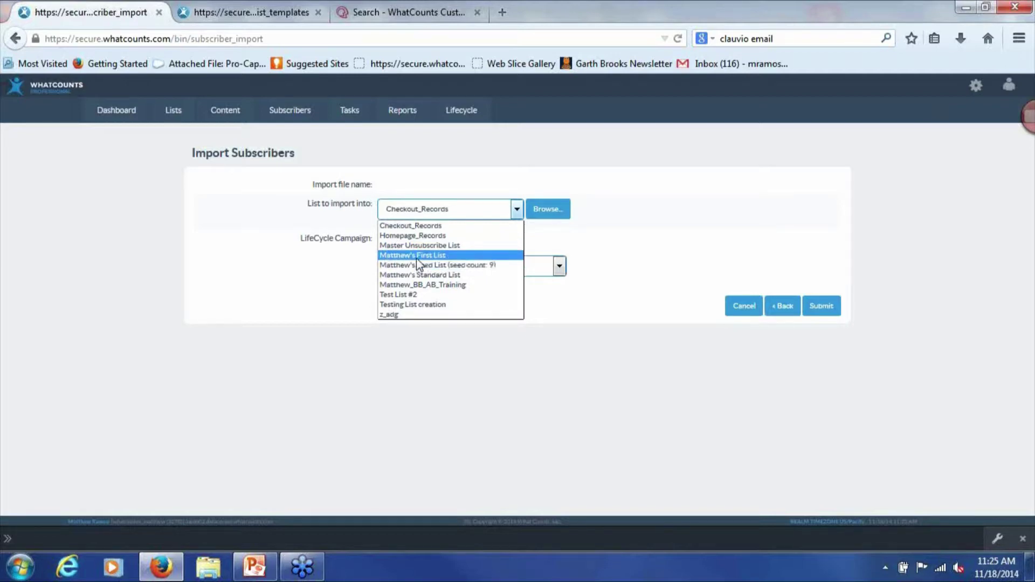
click(417, 255)
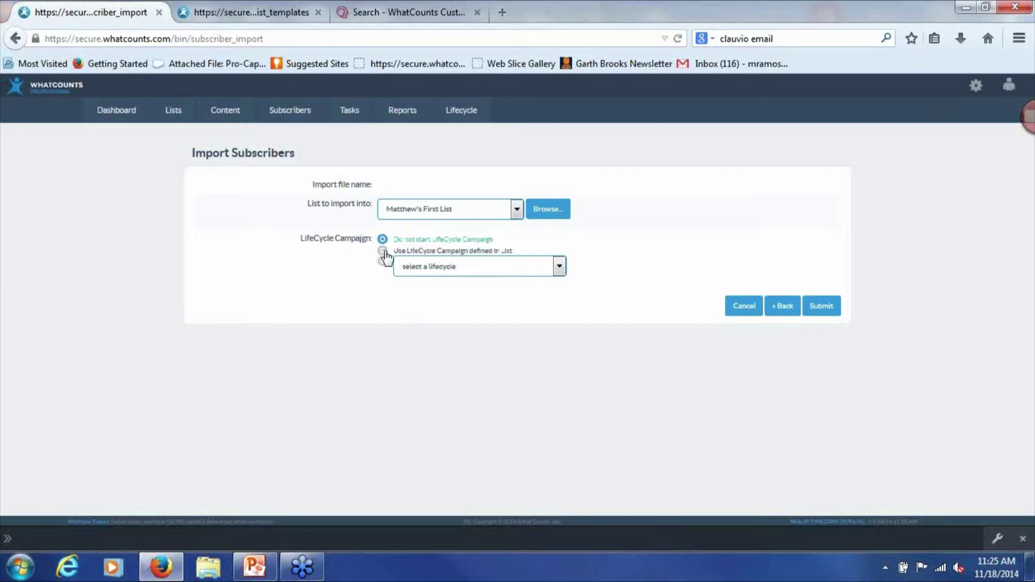
click(383, 252)
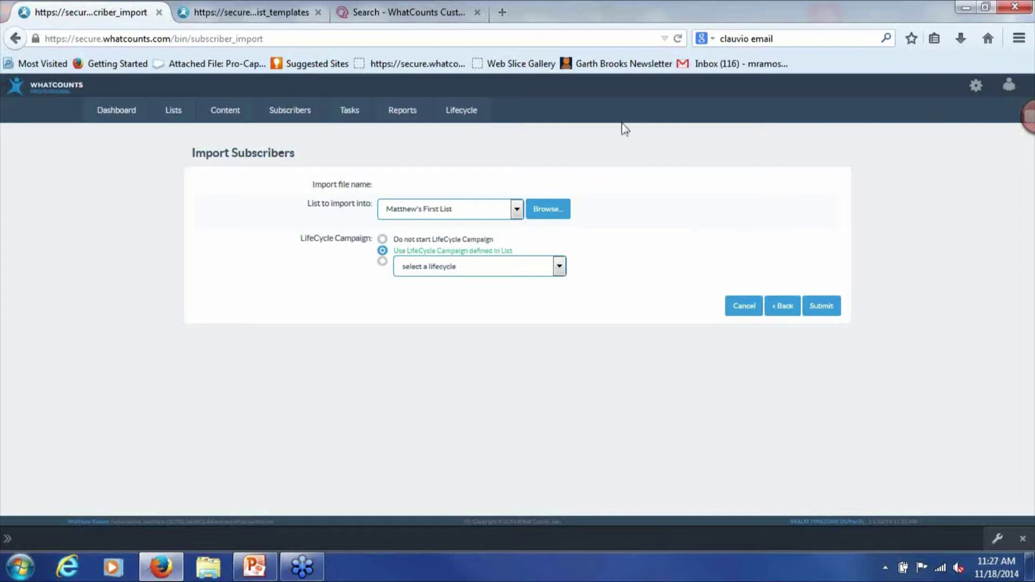
click(475, 120)
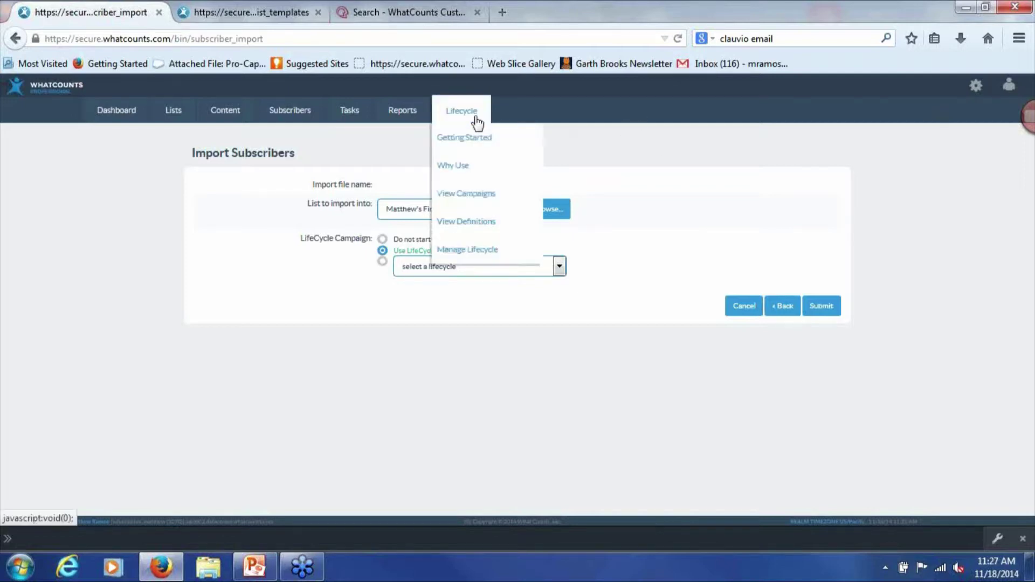
Open the zadg2 campaign from the Lifecycle Campaign Library
click(486, 194)
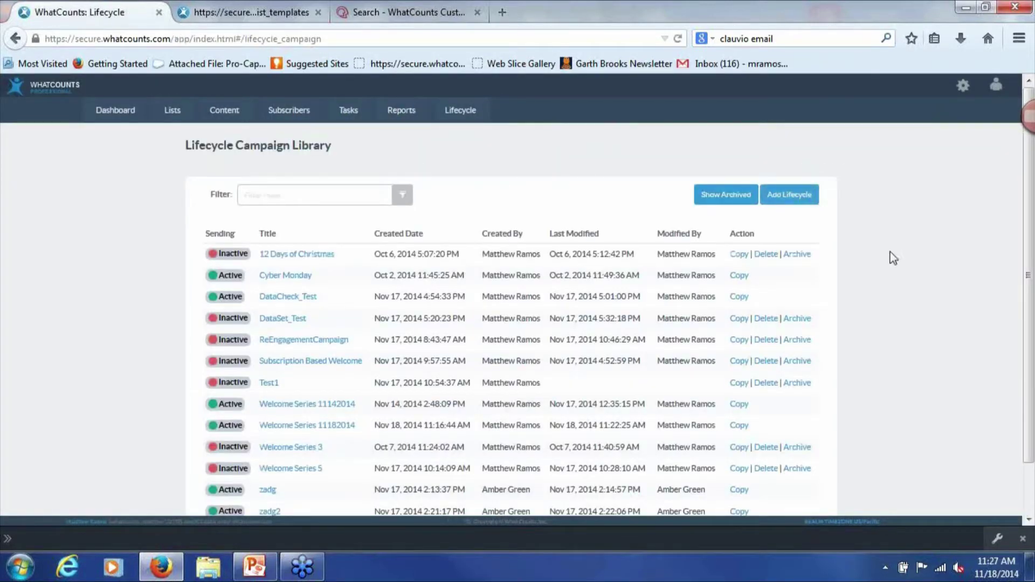
scroll(888, 313, down, 2)
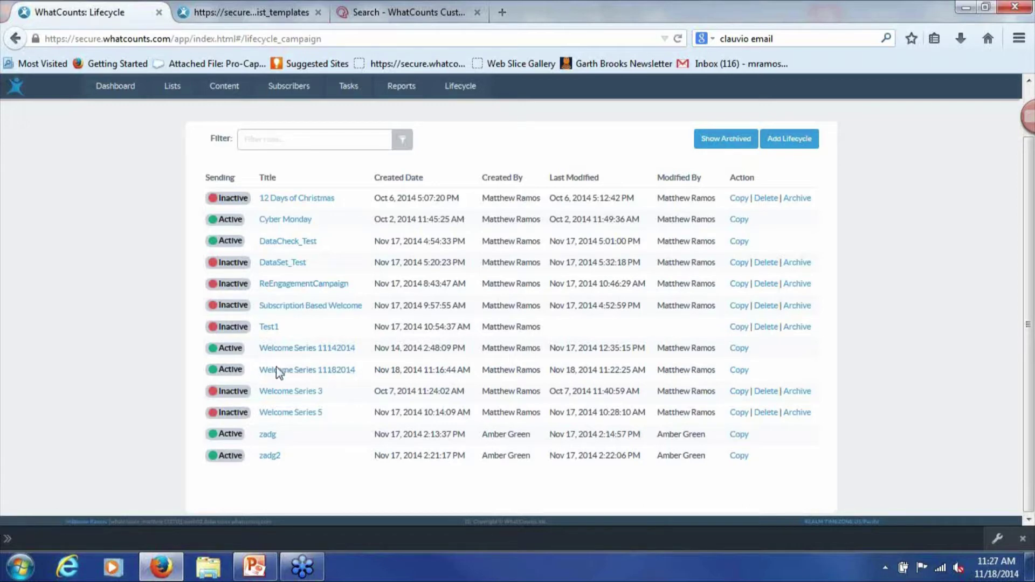
click(270, 456)
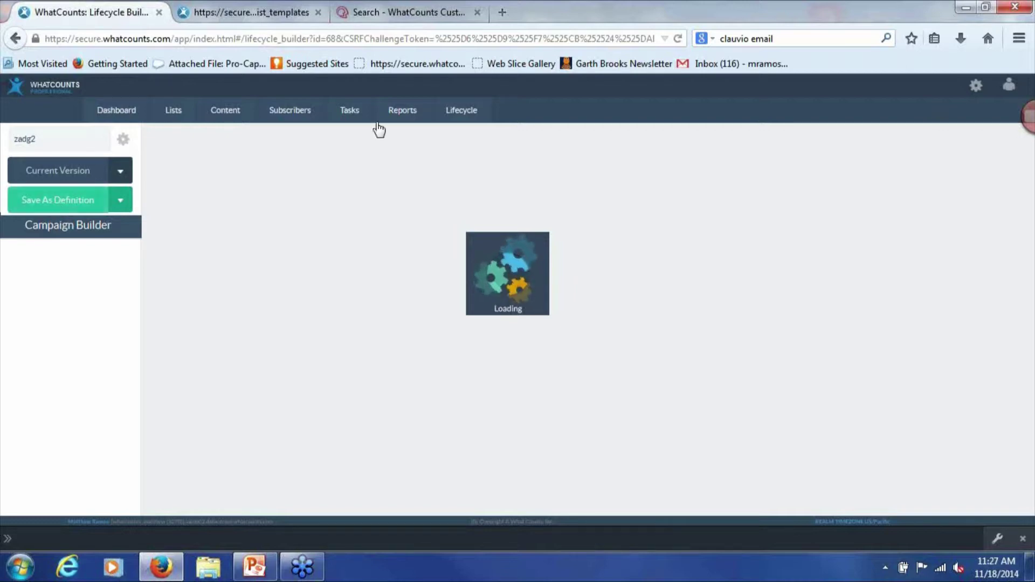
Deactivate zadg2 in the Lifecycle Campaign Library and confirm
click(469, 112)
click(511, 197)
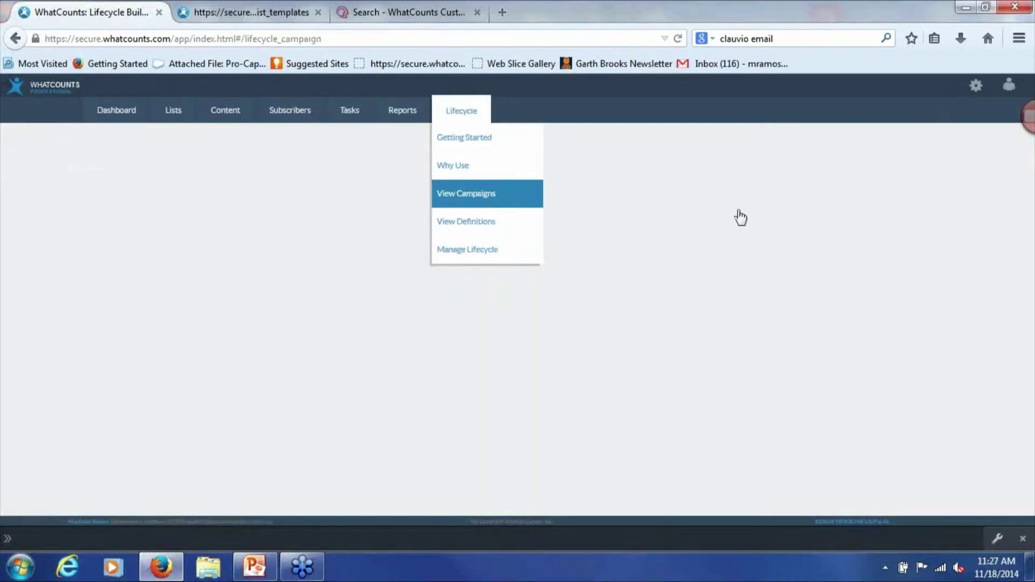
scroll(451, 346, down, 2)
click(230, 456)
click(633, 211)
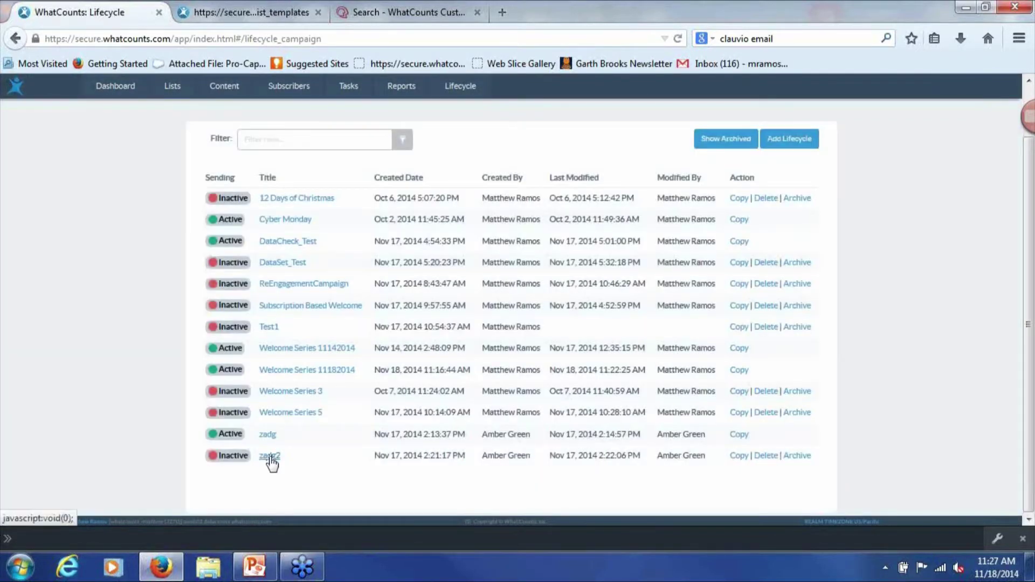
Open zadg2, inspect the top Deploy Email step without changes, and attempt to save
click(270, 456)
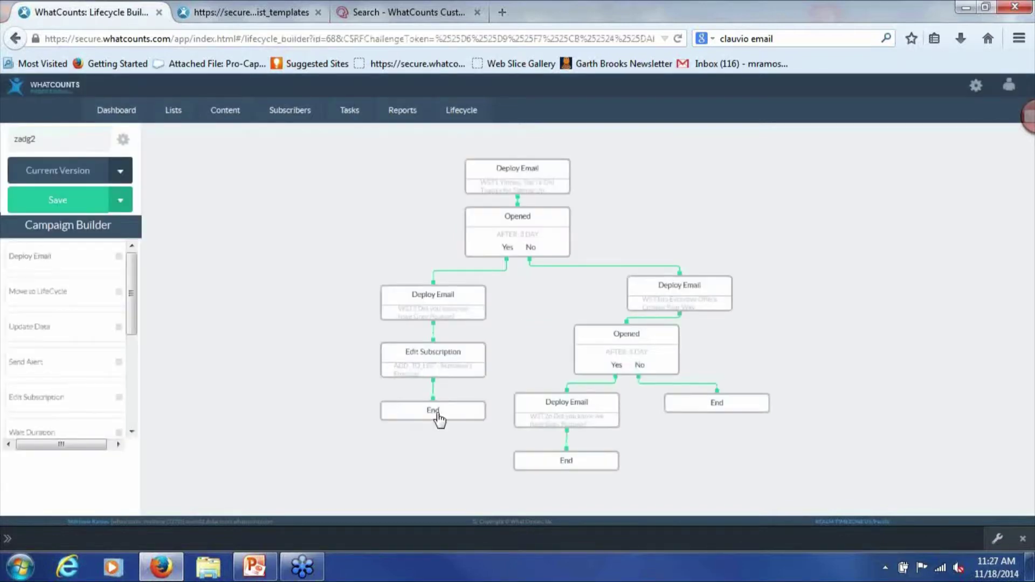
click(503, 177)
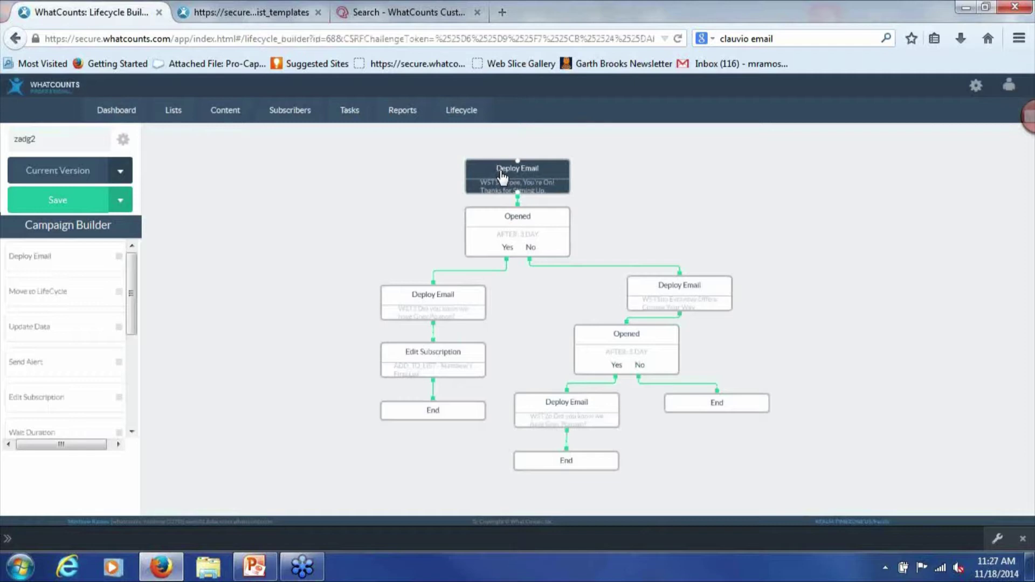
double_click(502, 177)
click(516, 317)
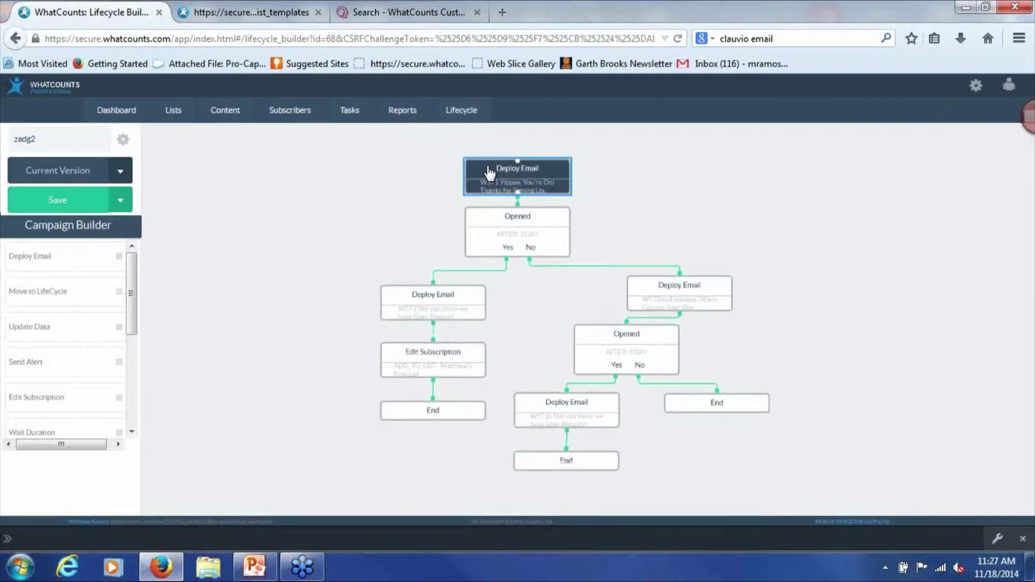
click(100, 208)
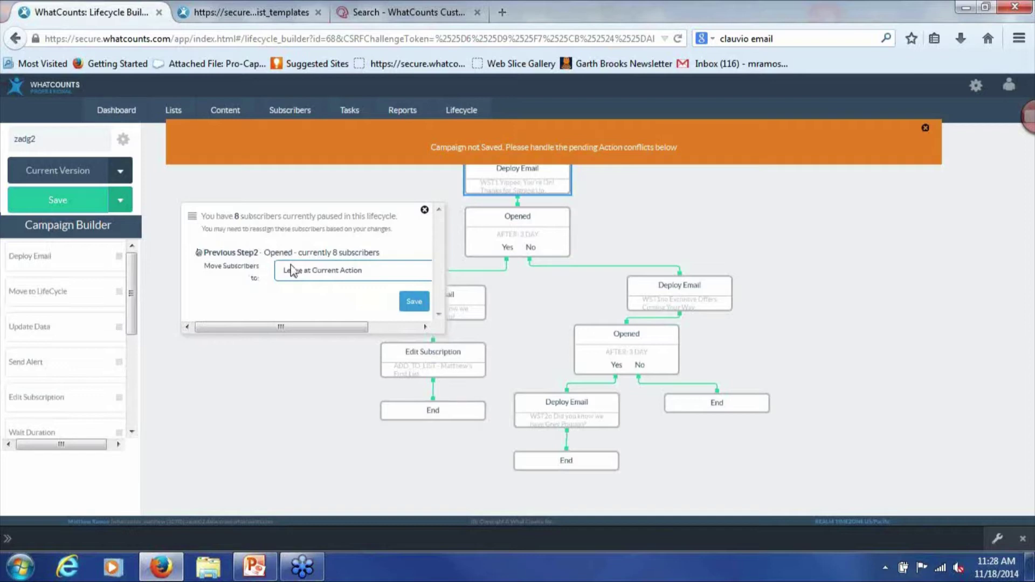
Keep the 8 paused subscribers at Leave at Current Action and close the prompt
click(294, 272)
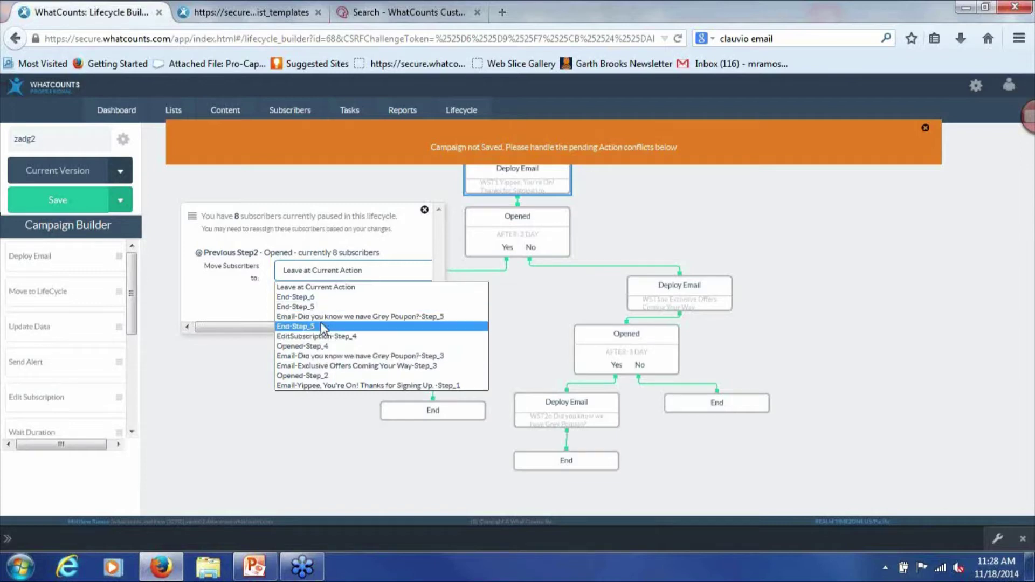
click(235, 296)
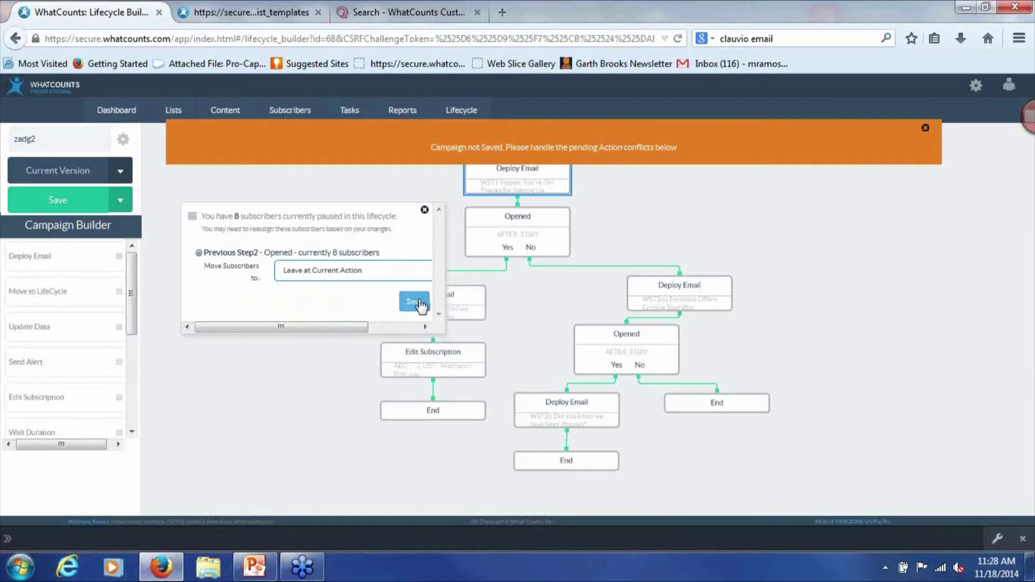
click(425, 210)
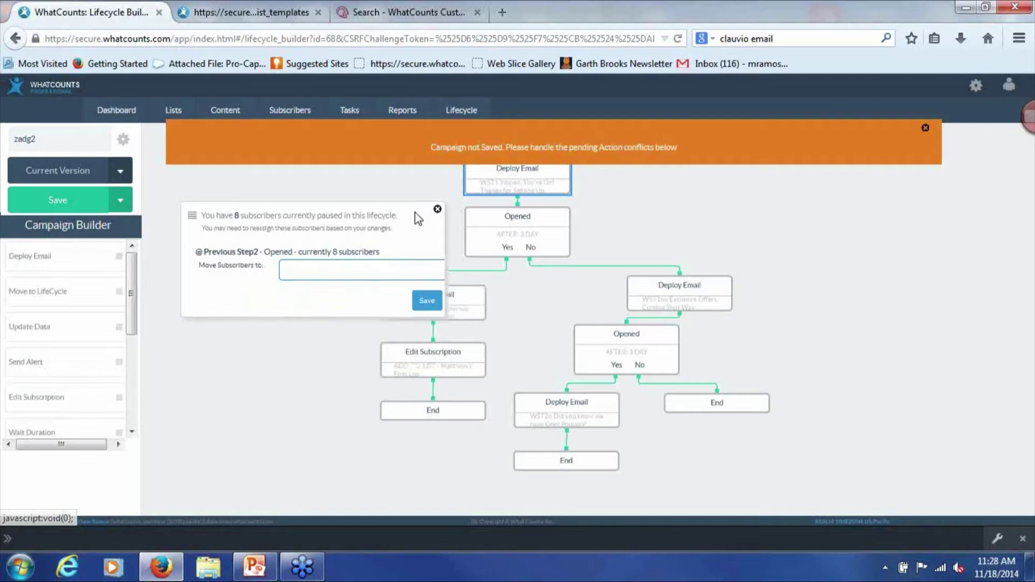
Dismiss the Campaign not Saved warning and open ReEngagementCampaign from Lifecycle > View Campaigns
click(923, 128)
click(475, 123)
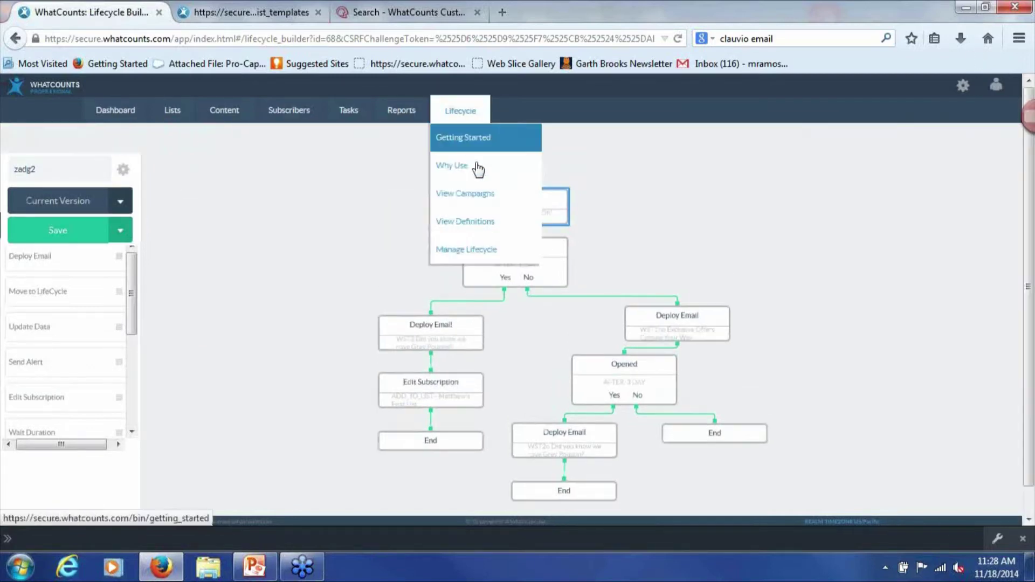
click(485, 195)
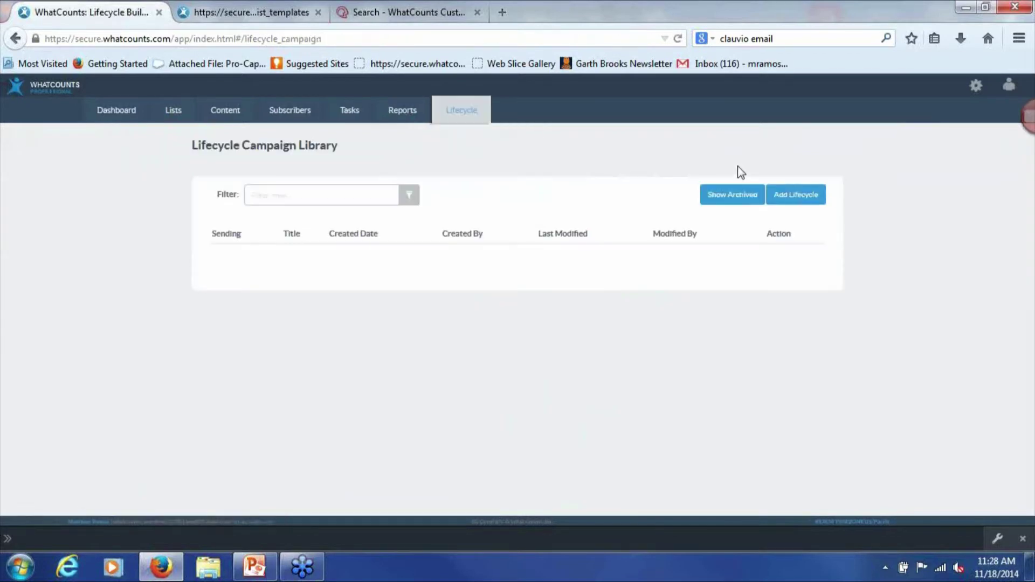
scroll(296, 290, down, 2)
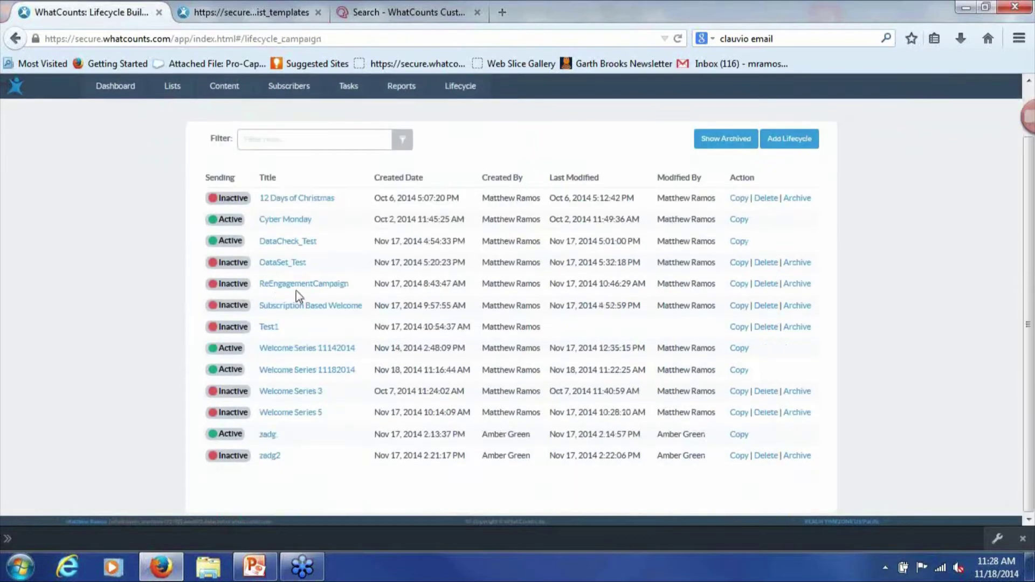
click(298, 287)
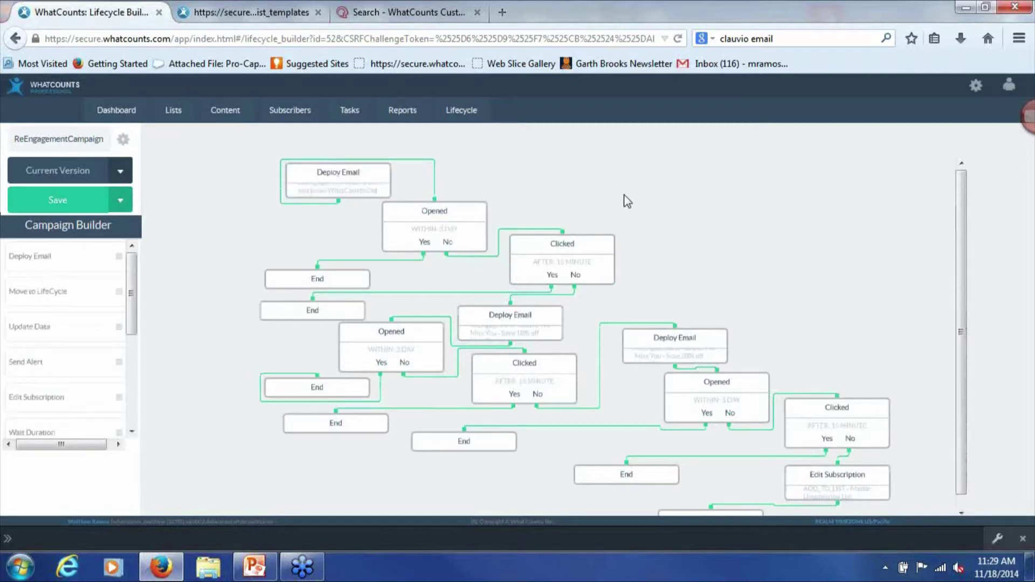
Open the first Deploy Email step's settings and select its ReEngagement Touch 1 tracking name
click(337, 181)
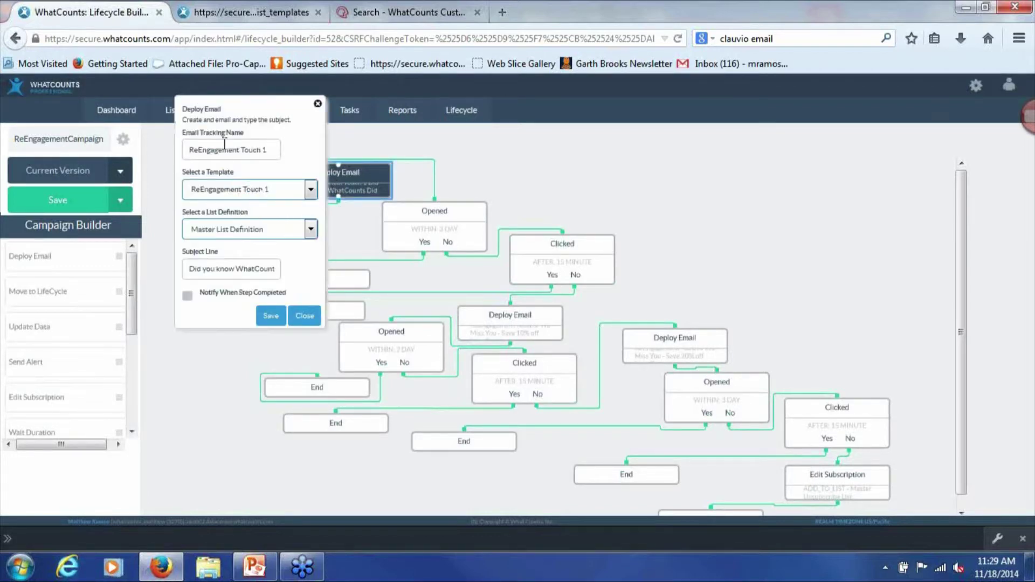
triple_click(251, 153)
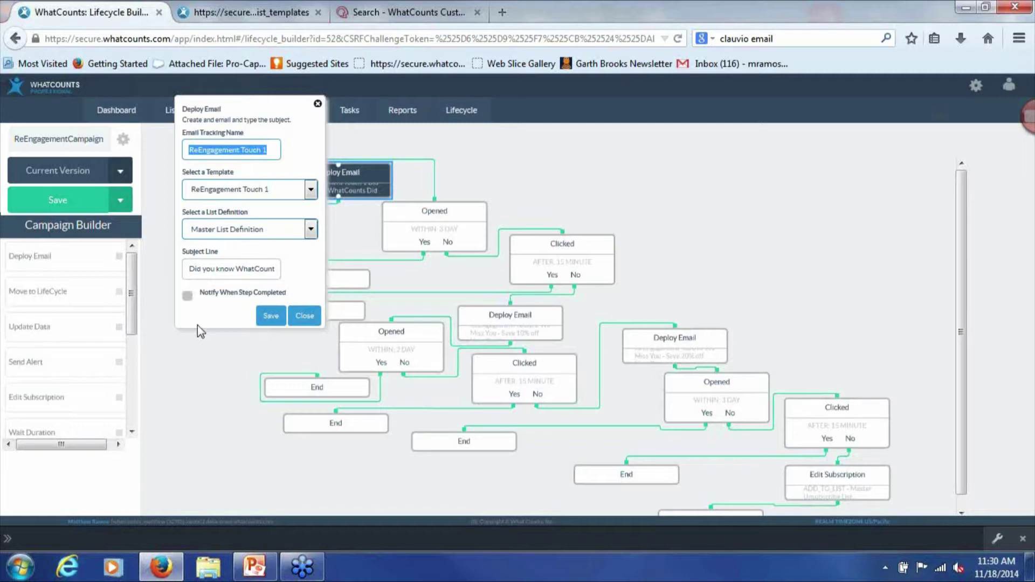
Close the ReEngagement Touch 1 Deploy Email settings
click(305, 317)
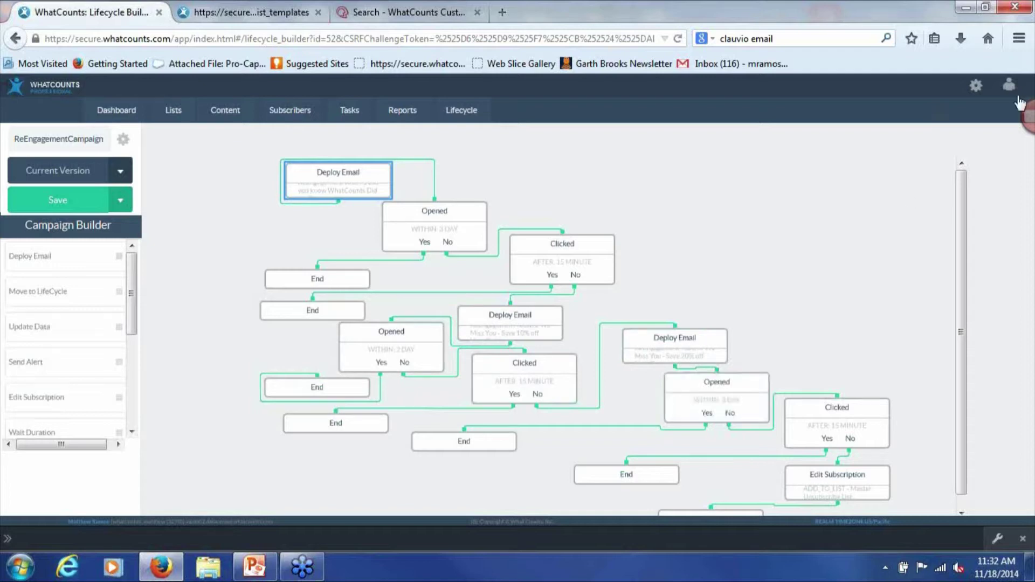
Review the Edit Subscription step's settings, then delete the End step beneath it
scroll(803, 282, down, 1)
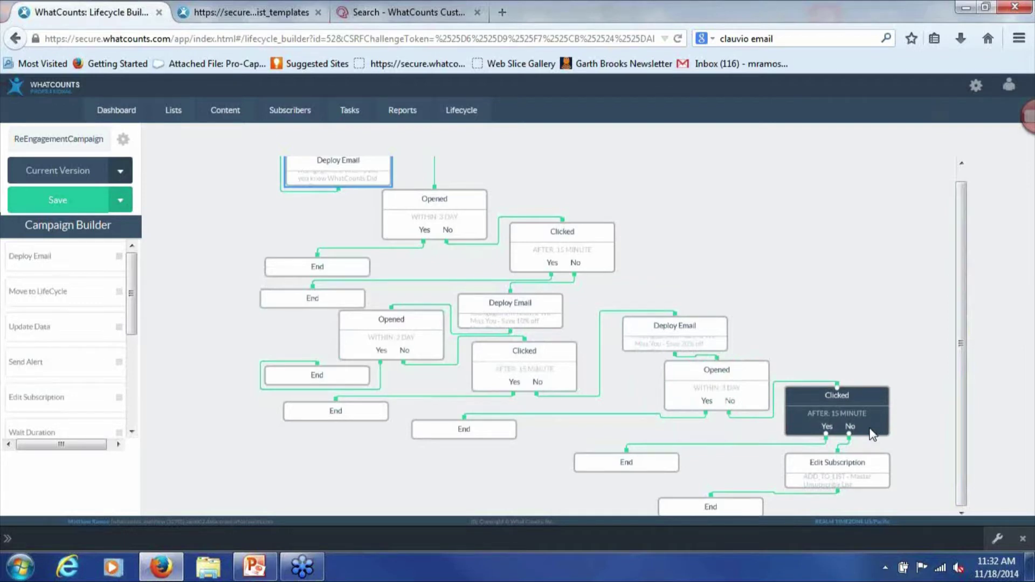
click(851, 464)
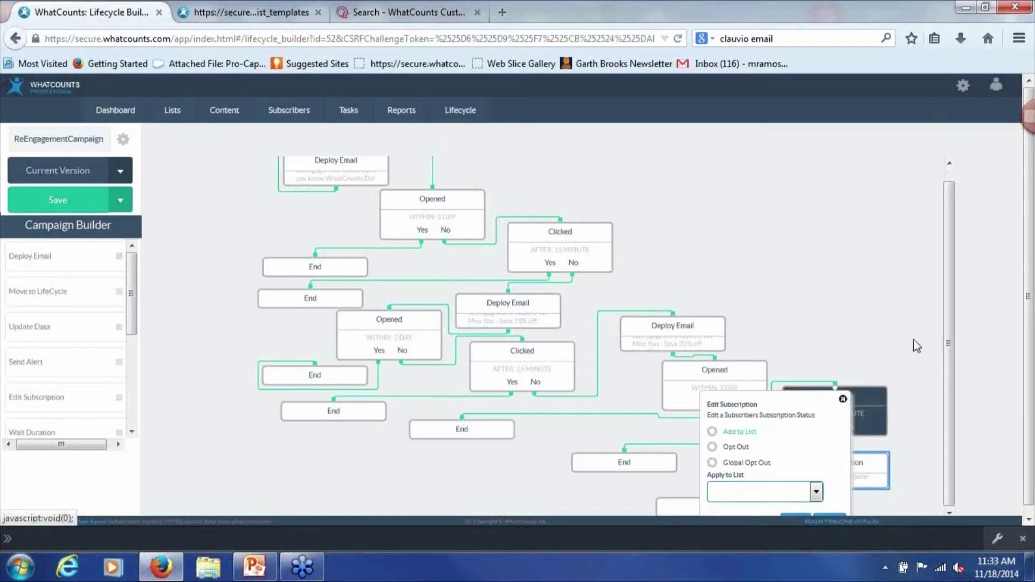
click(843, 400)
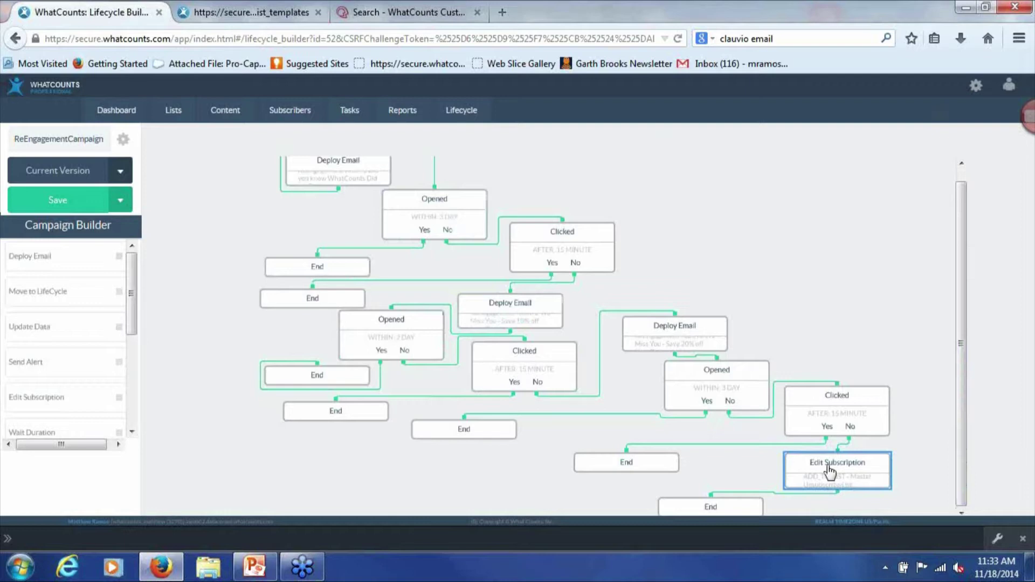
click(844, 482)
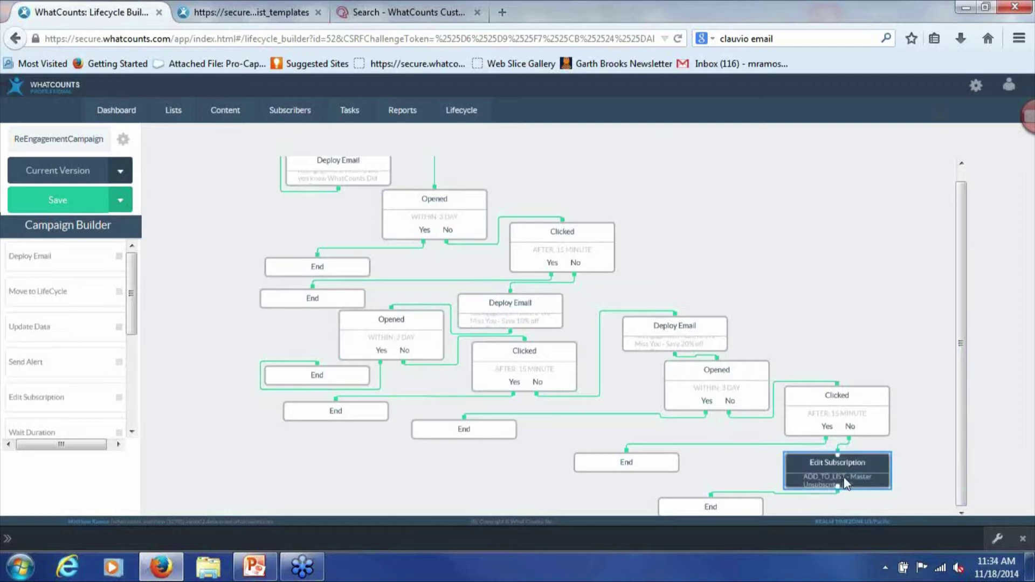
click(712, 511)
click(736, 513)
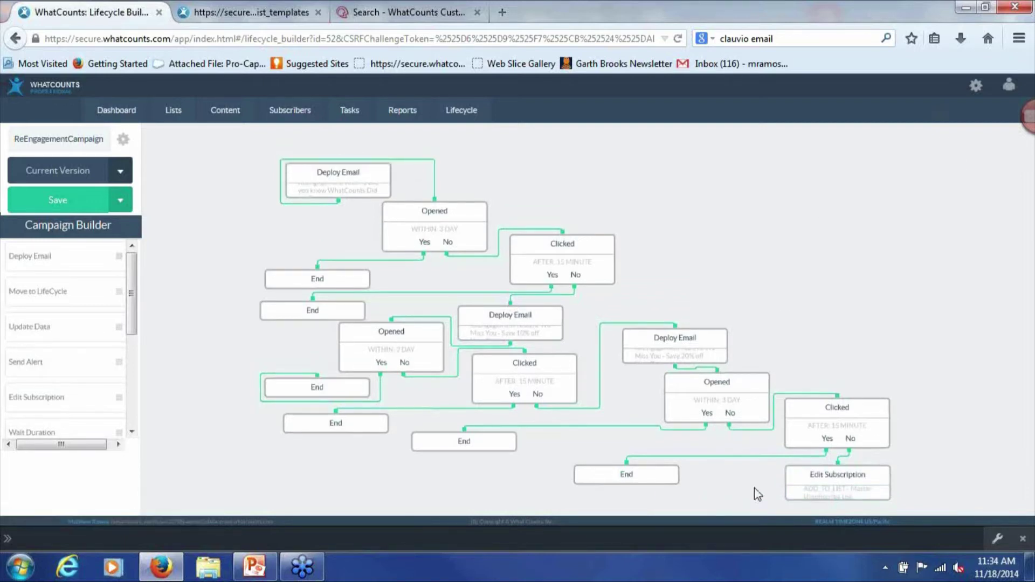
Place a Move to LifeCycle step below Edit Subscription and connect Edit Subscription to it
drag(118, 291, 731, 507)
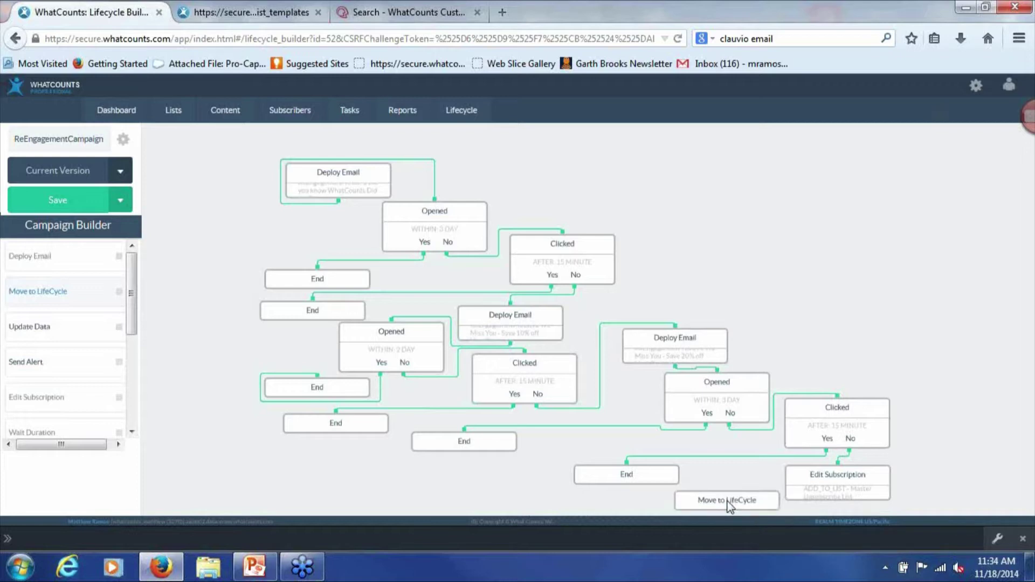
key(ctrl+minus)
key(ctrl+minus)
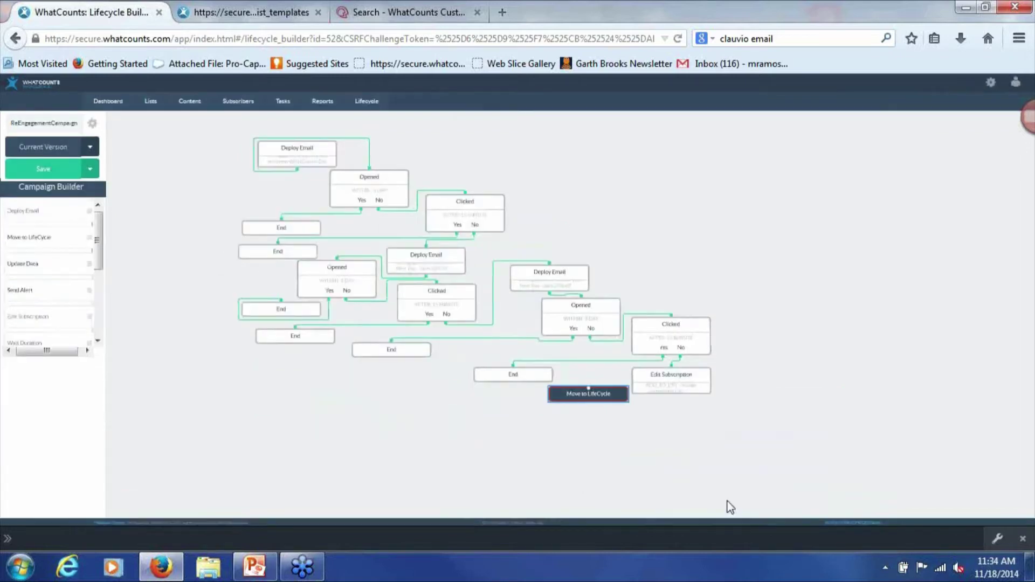
drag(590, 389, 612, 405)
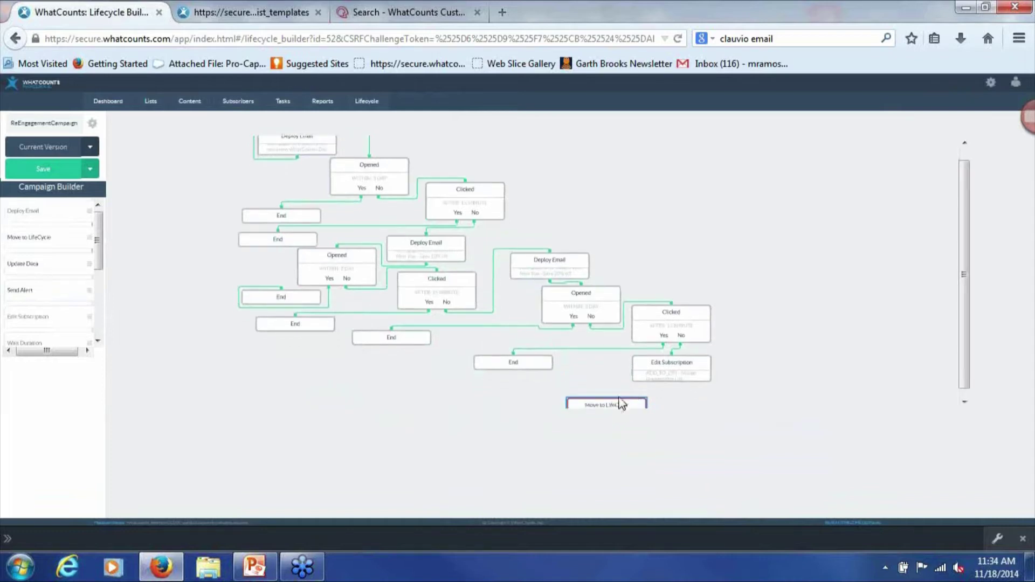
key(ctrl+0)
drag(620, 408, 682, 460)
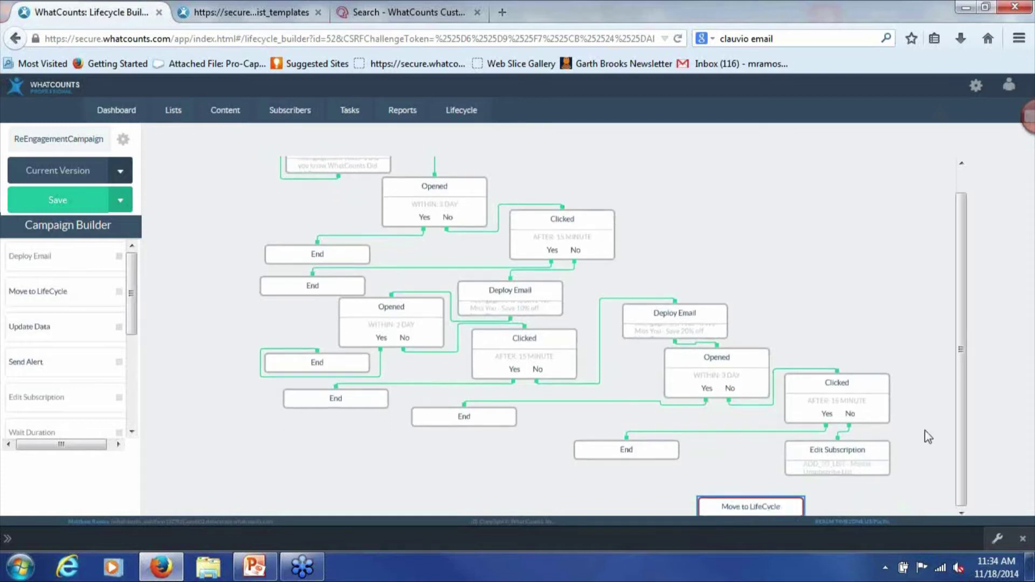
drag(837, 476, 709, 507)
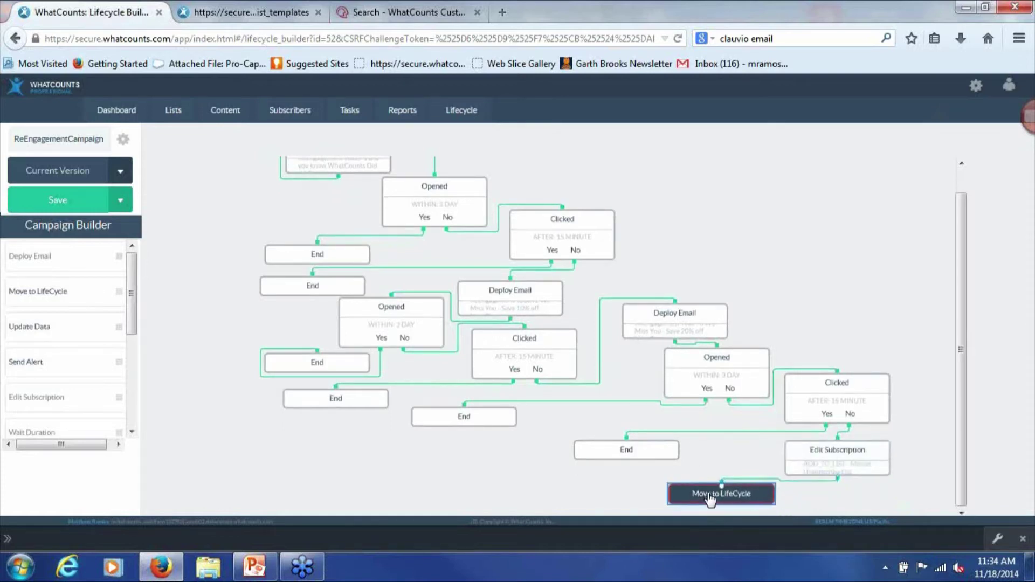
click(706, 504)
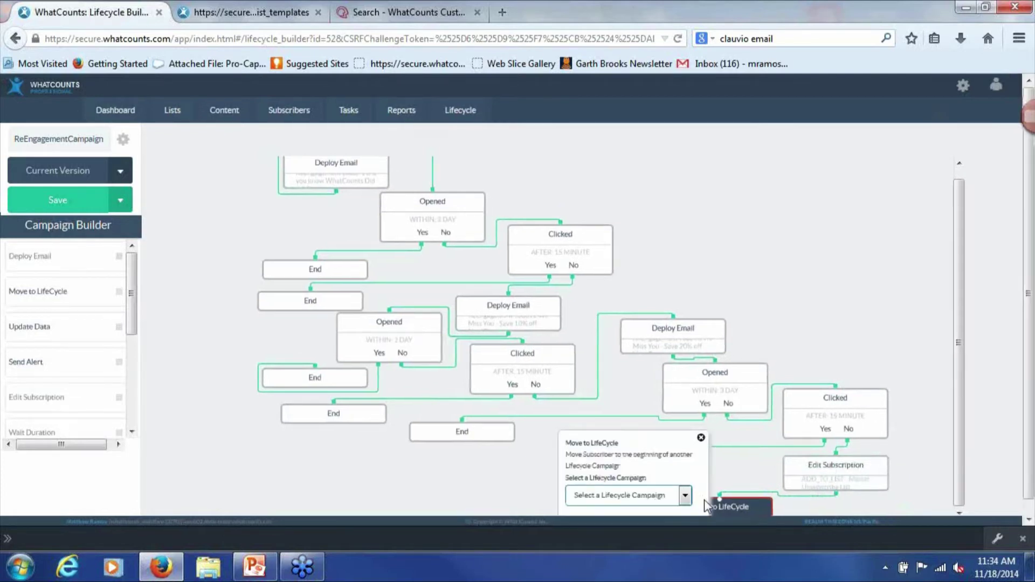
Set the Move to LifeCycle target campaign to Welcome Series 3 and save
click(655, 496)
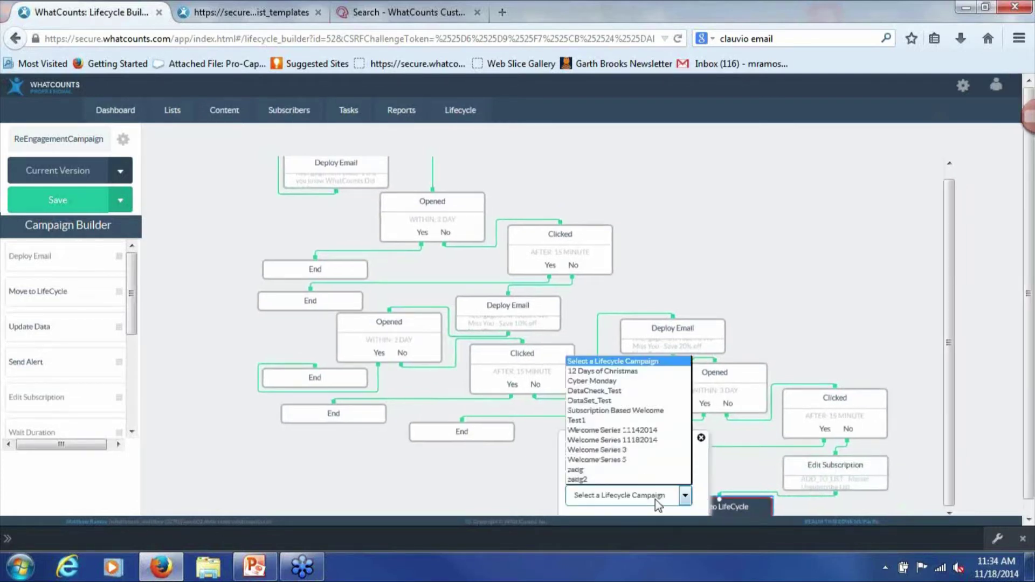
click(655, 496)
scroll(650, 490, down, 1)
click(646, 485)
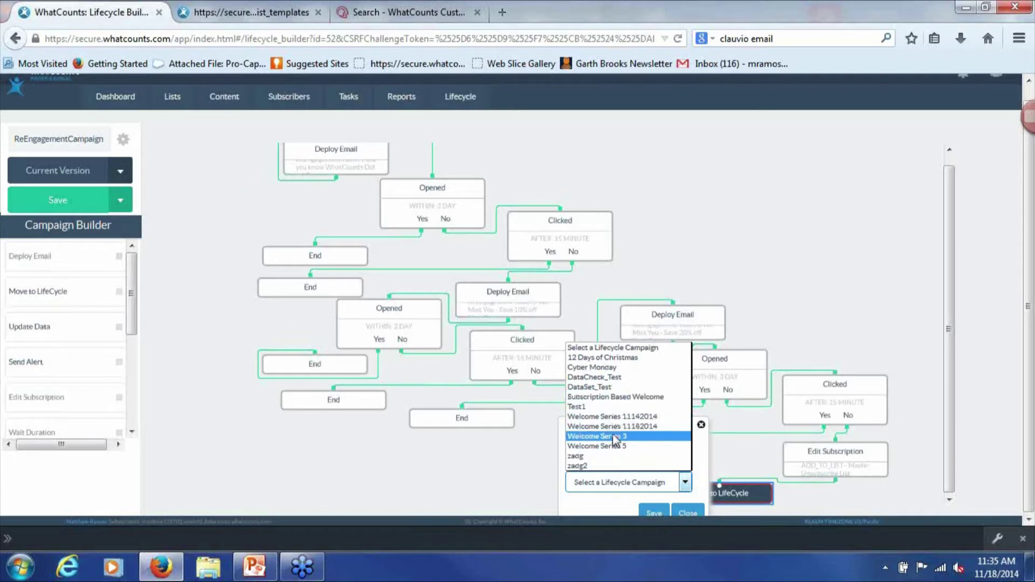
click(614, 437)
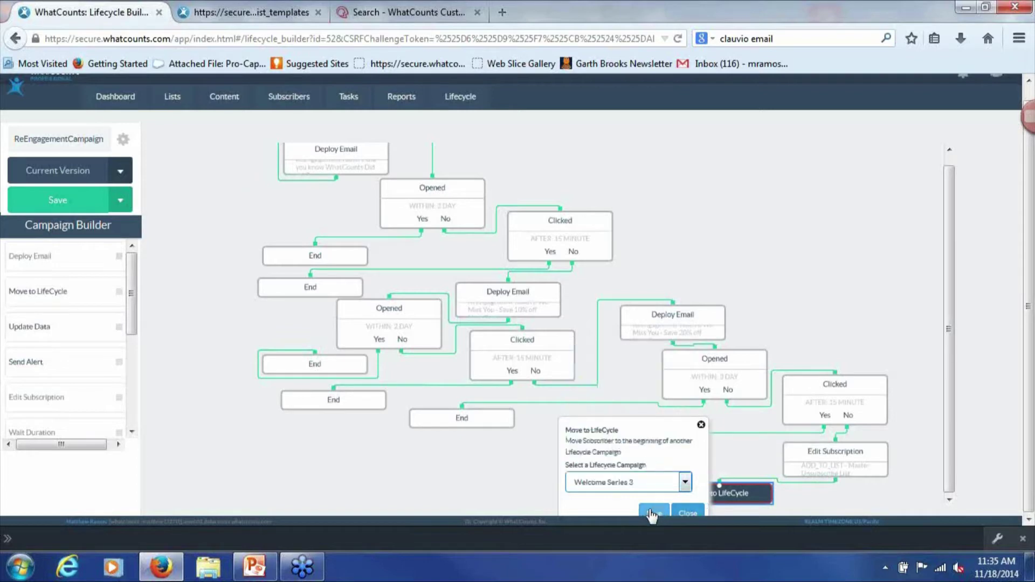
click(653, 513)
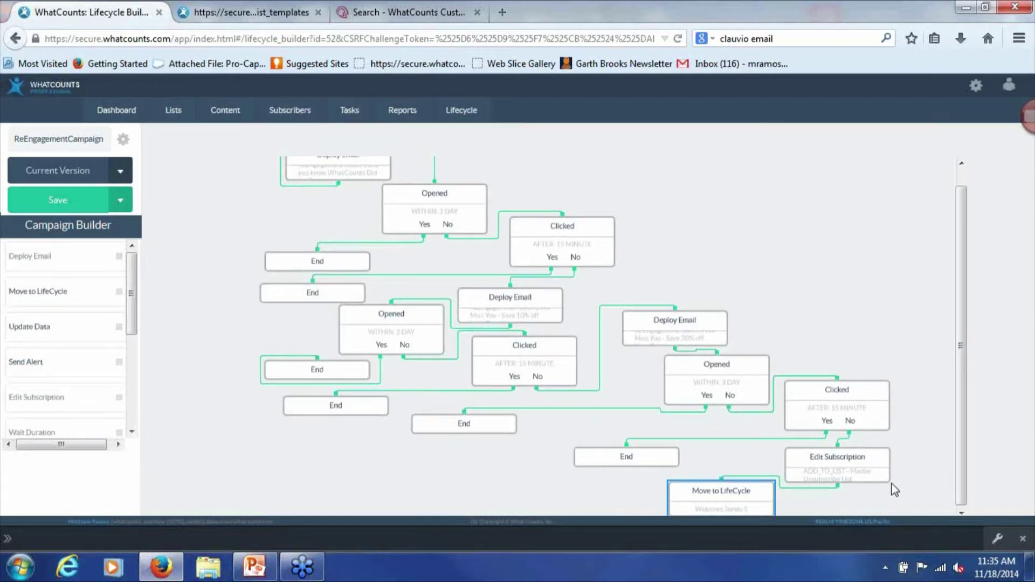
Add an END step and link it below the Move to LifeCycle step
key(ctrl+minus)
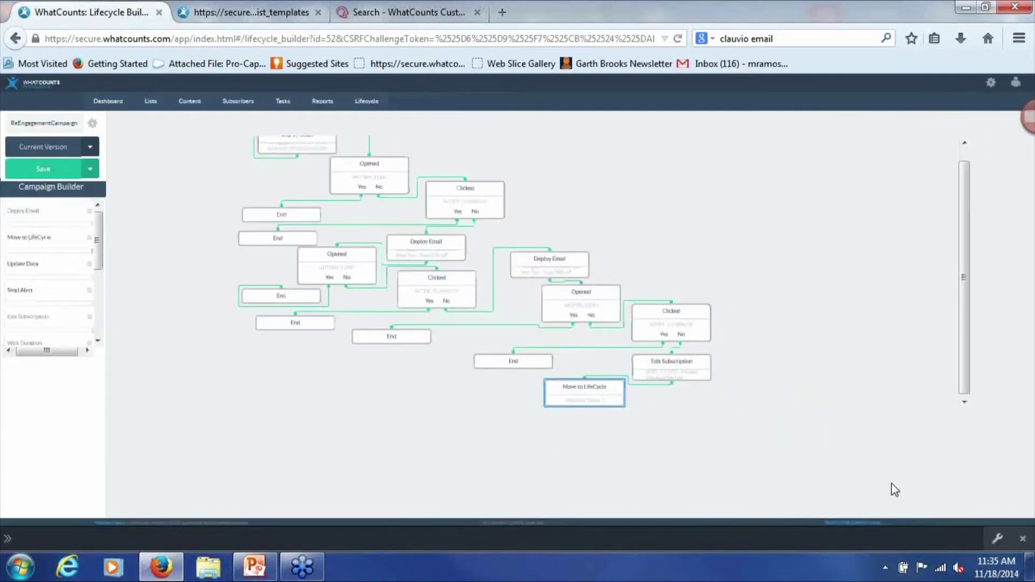
drag(99, 255, 483, 399)
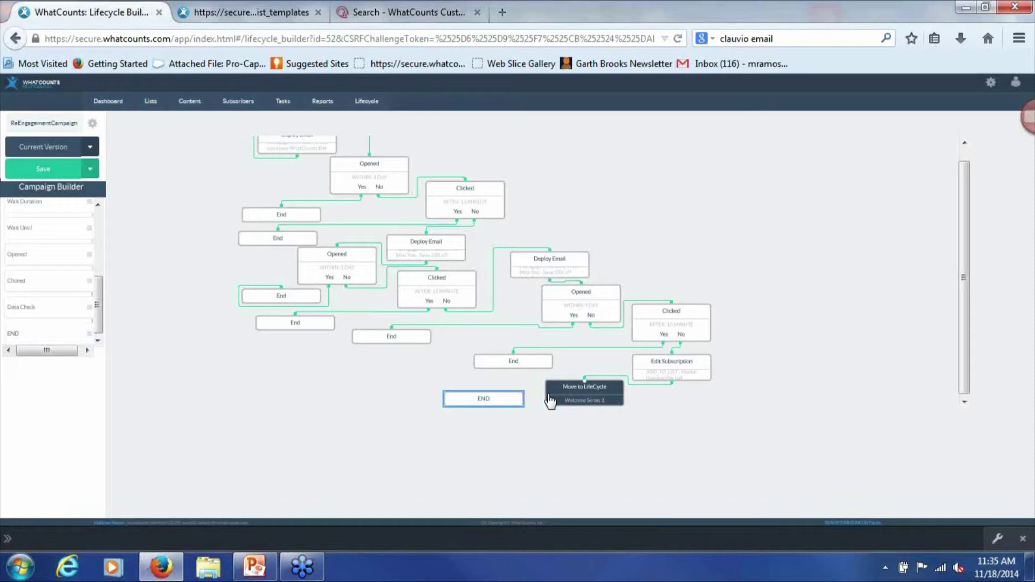
click(550, 400)
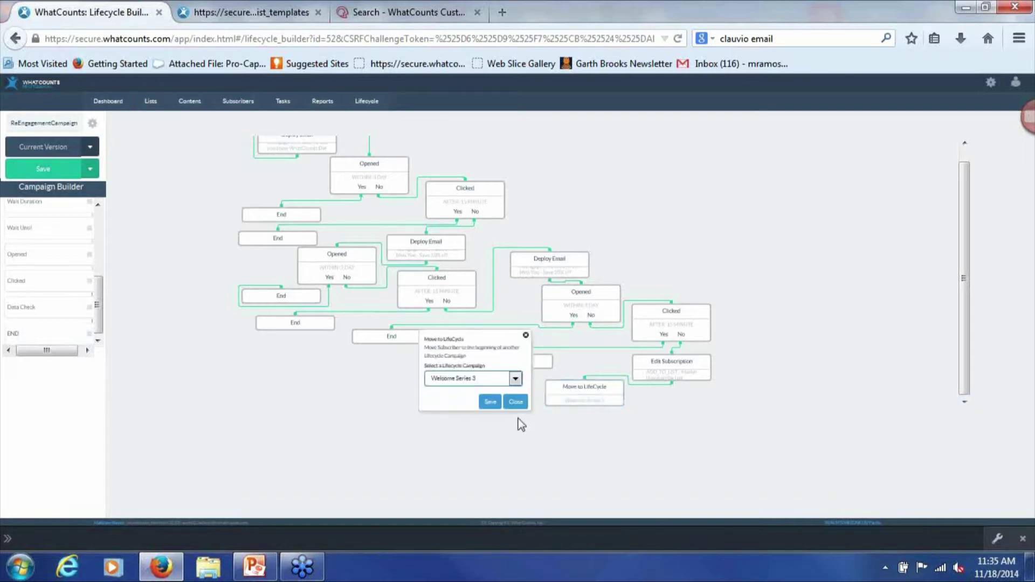
click(515, 402)
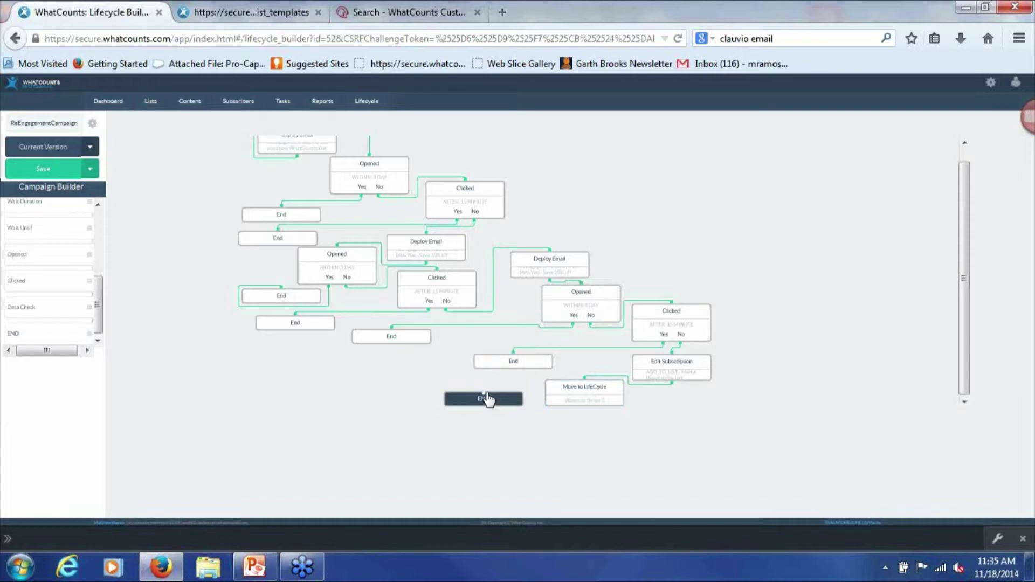
drag(484, 392, 586, 408)
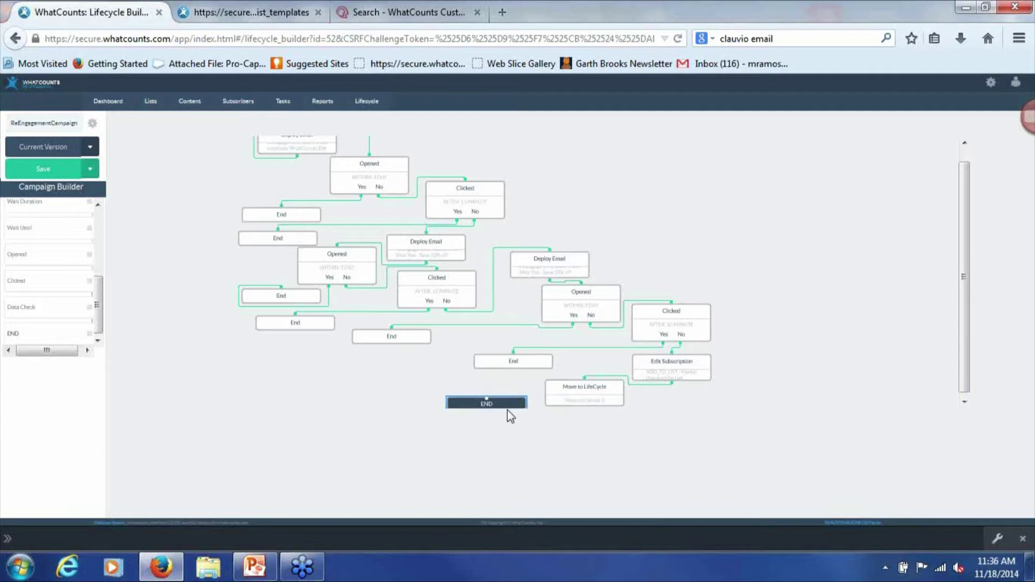
Rearrange the Clicked, Edit Subscription, Move to LifeCycle and END nodes to tidy the branch
drag(508, 415, 499, 404)
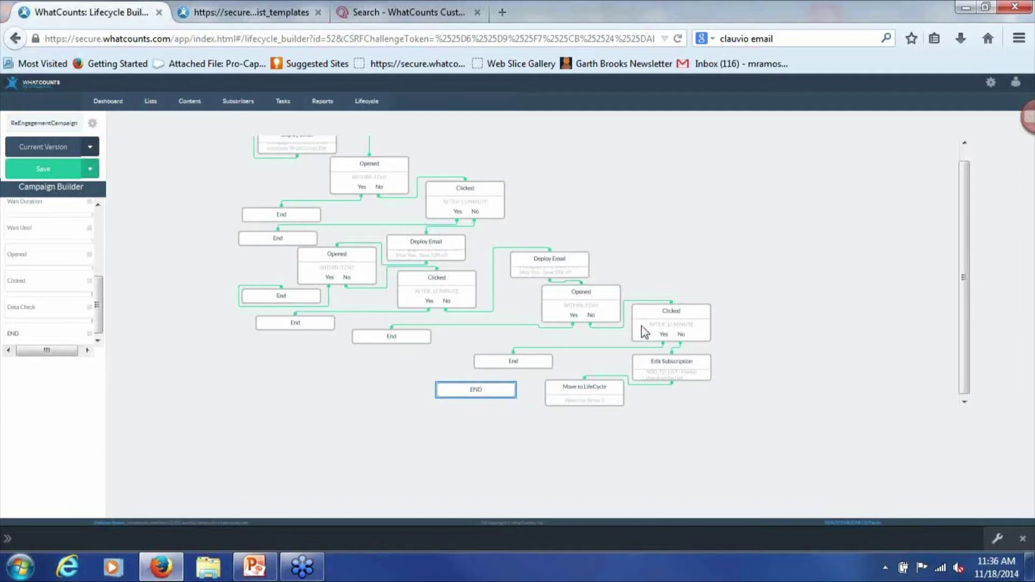
drag(671, 313, 690, 301)
drag(677, 368, 749, 356)
drag(605, 393, 644, 372)
drag(474, 414, 615, 388)
scroll(610, 411, down, 1)
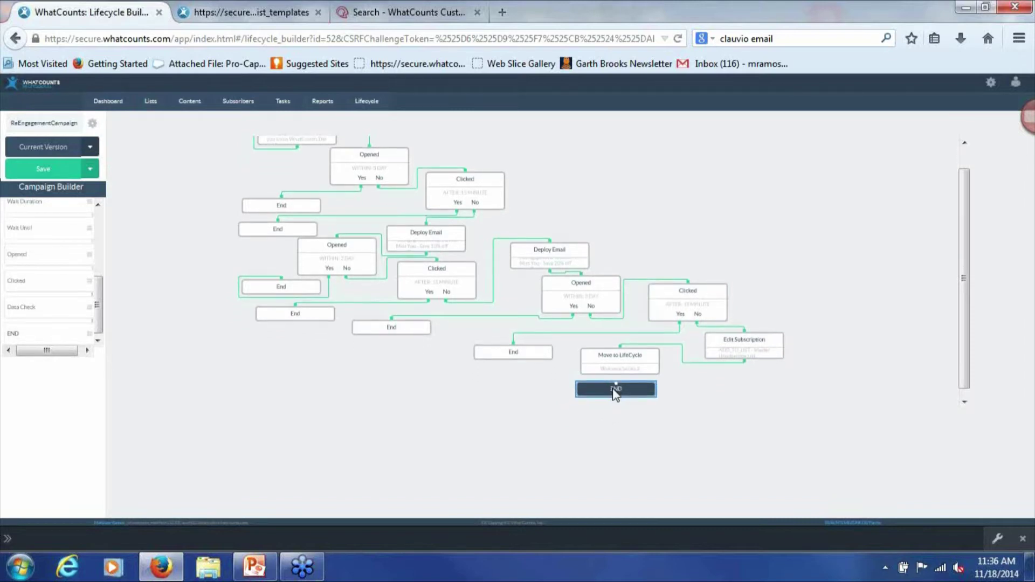
scroll(616, 398, up, 1)
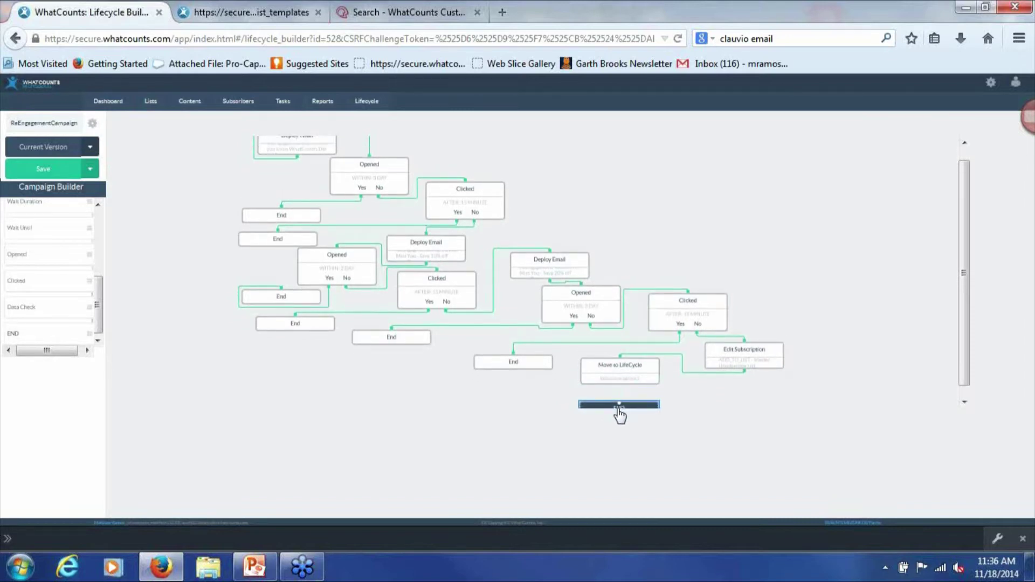
scroll(620, 388, down, 1)
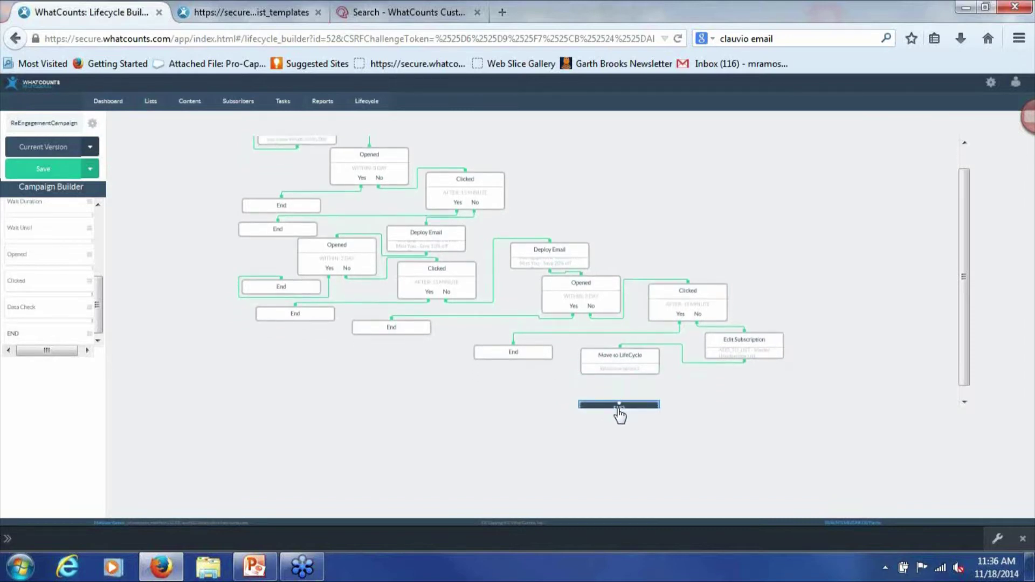
Recheck the Move to LifeCycle settings and select the END step below it
click(619, 366)
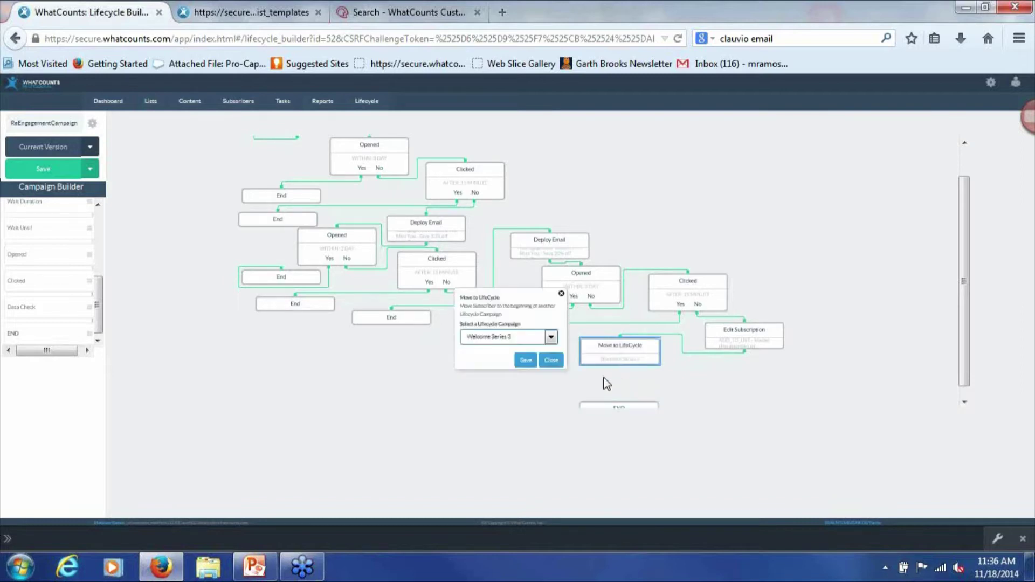
click(552, 360)
click(618, 403)
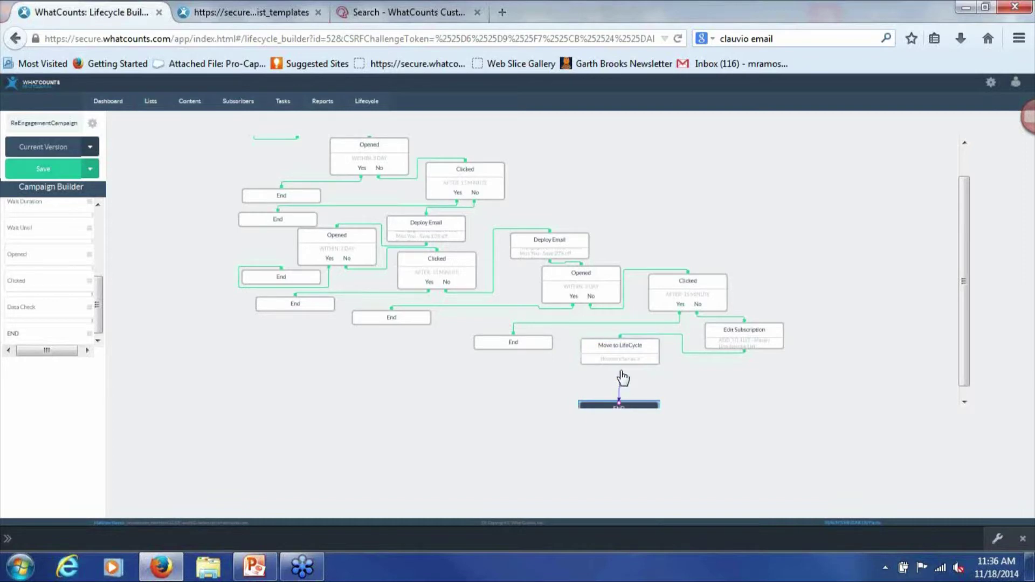
click(704, 368)
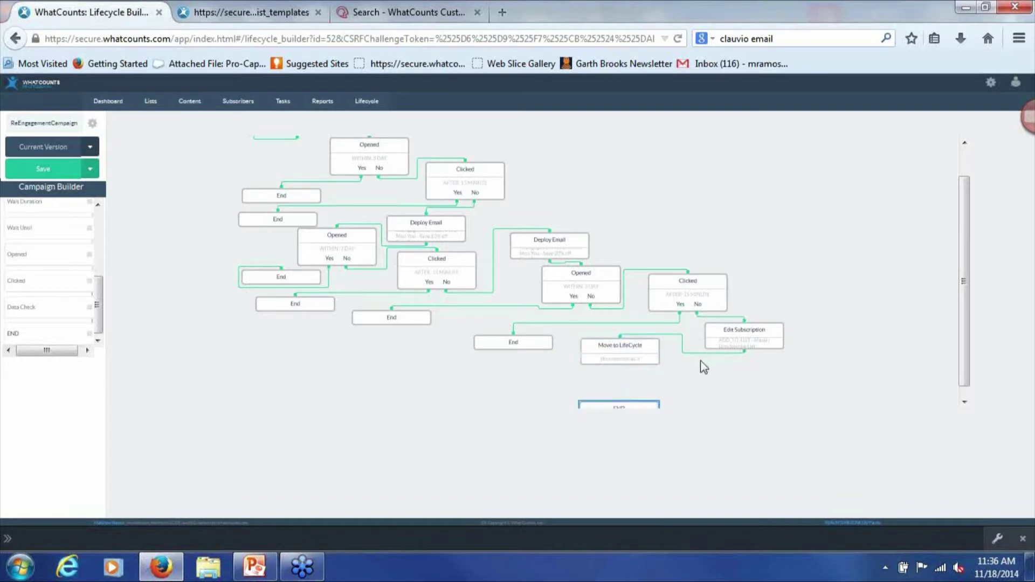
click(622, 363)
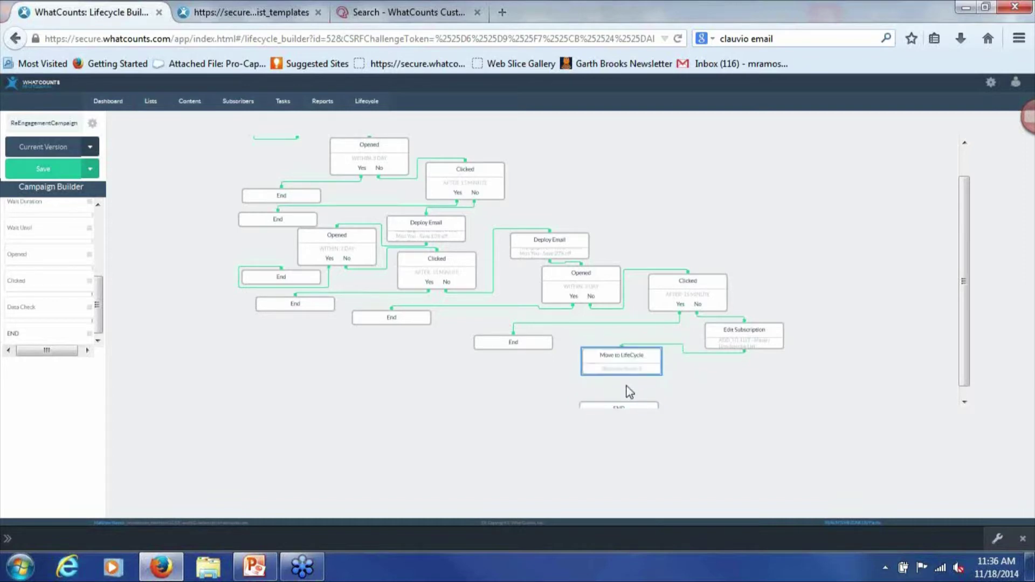
scroll(665, 383, down, 1)
click(623, 401)
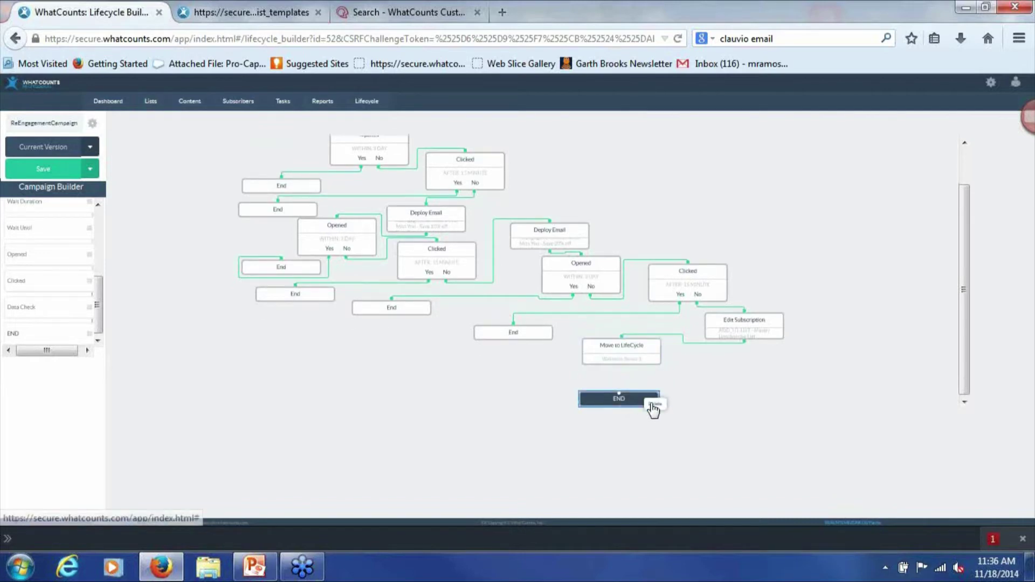
Delete the END step under Move to LifeCycle and save the ReEngagementCampaign
click(654, 403)
click(65, 169)
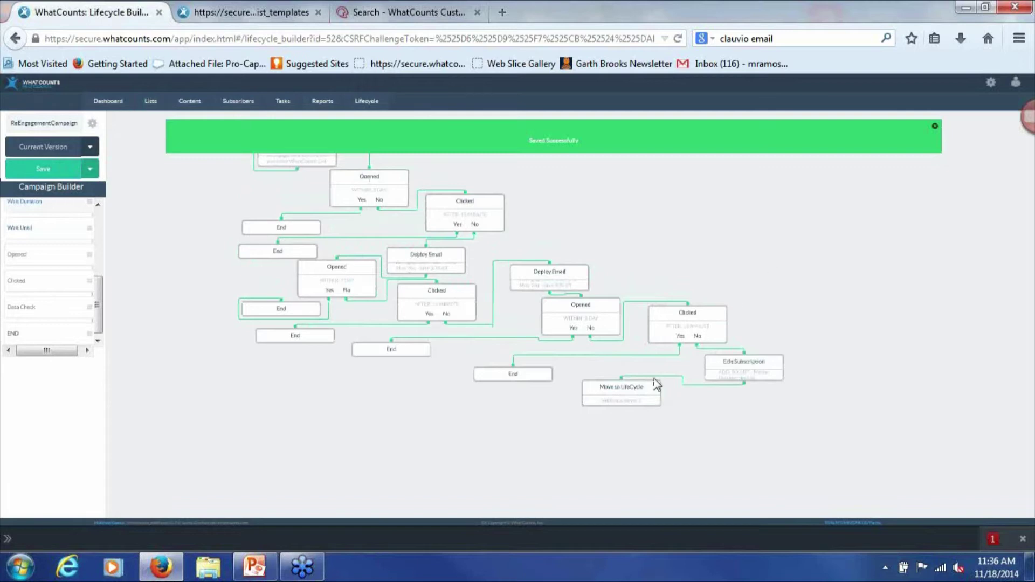
click(744, 366)
Nudge the Move to LifeCycle step slightly up and left
click(876, 274)
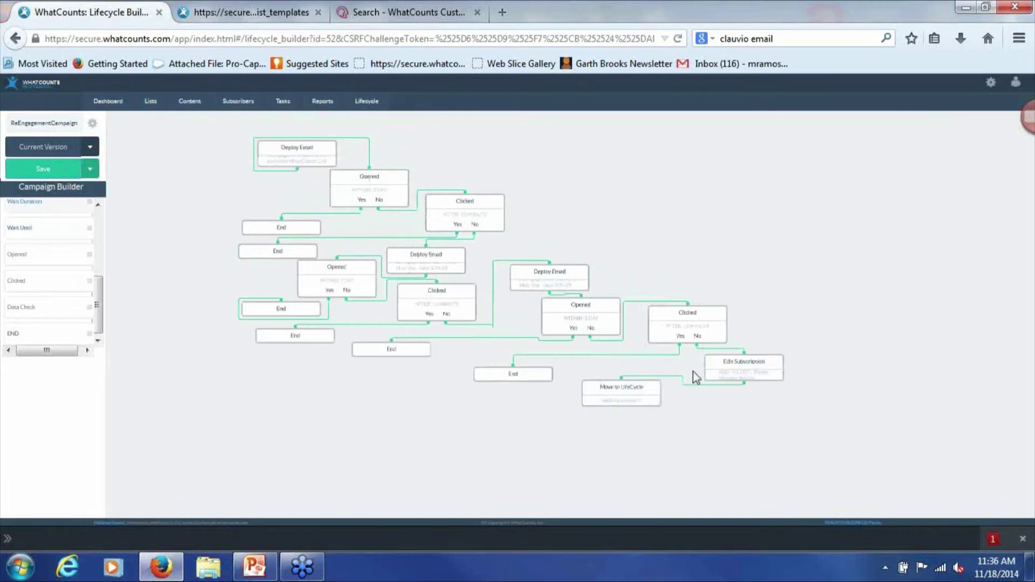
click(632, 394)
drag(632, 394, 620, 384)
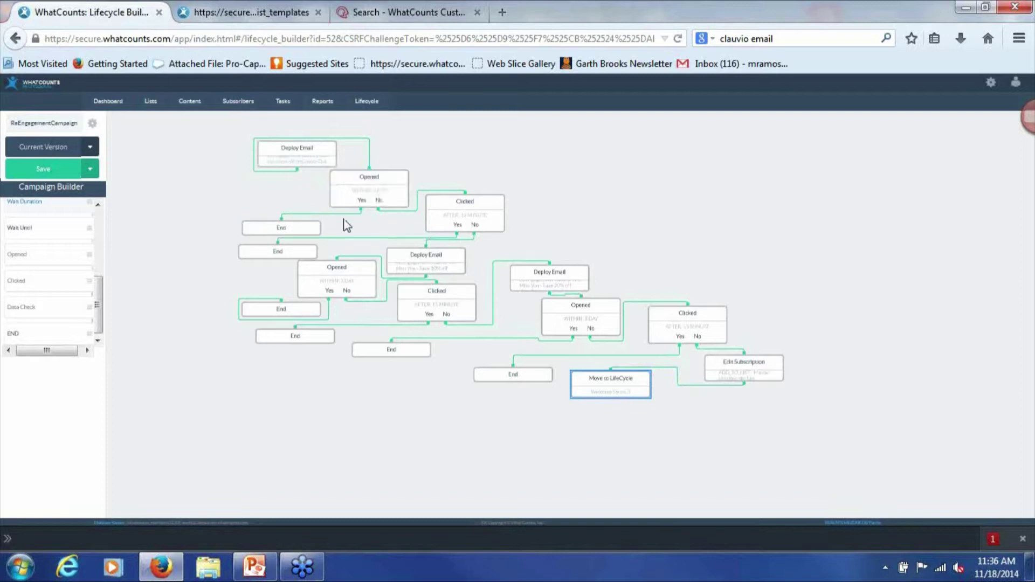
Delete the End step on Opened's Yes branch and connect a new Edit Subscription step there
click(286, 229)
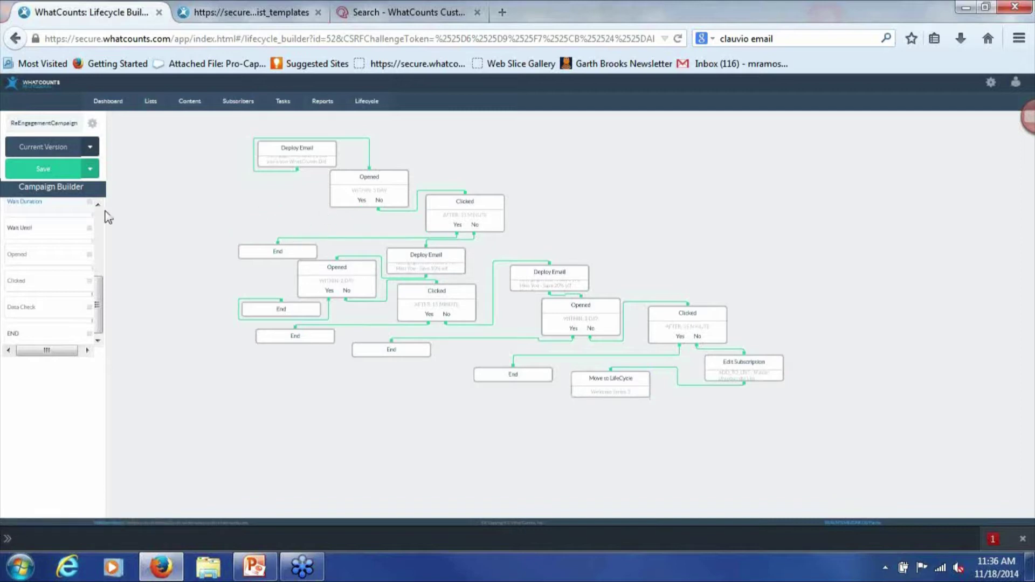
scroll(102, 254, up, 5)
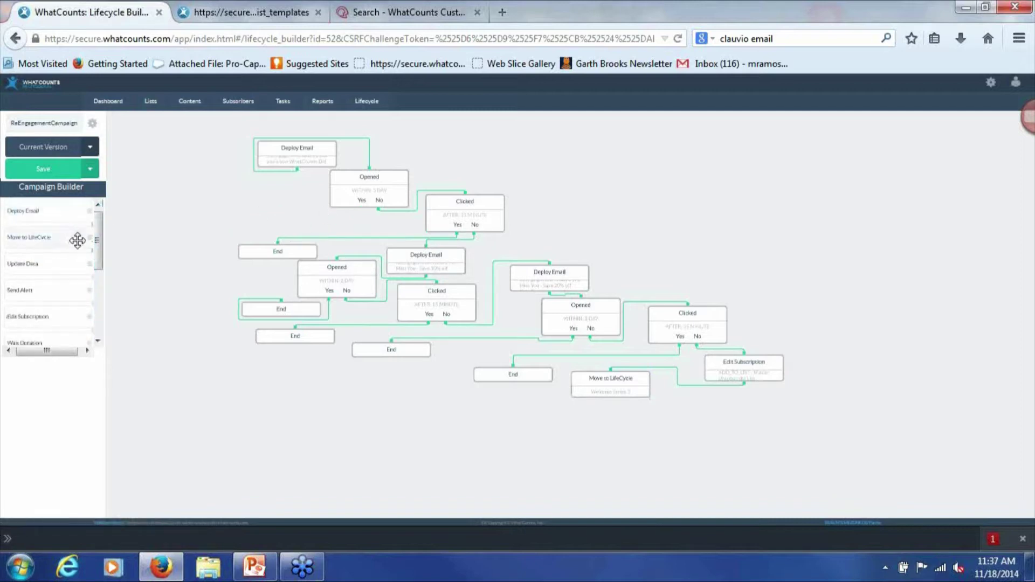
drag(54, 317, 243, 224)
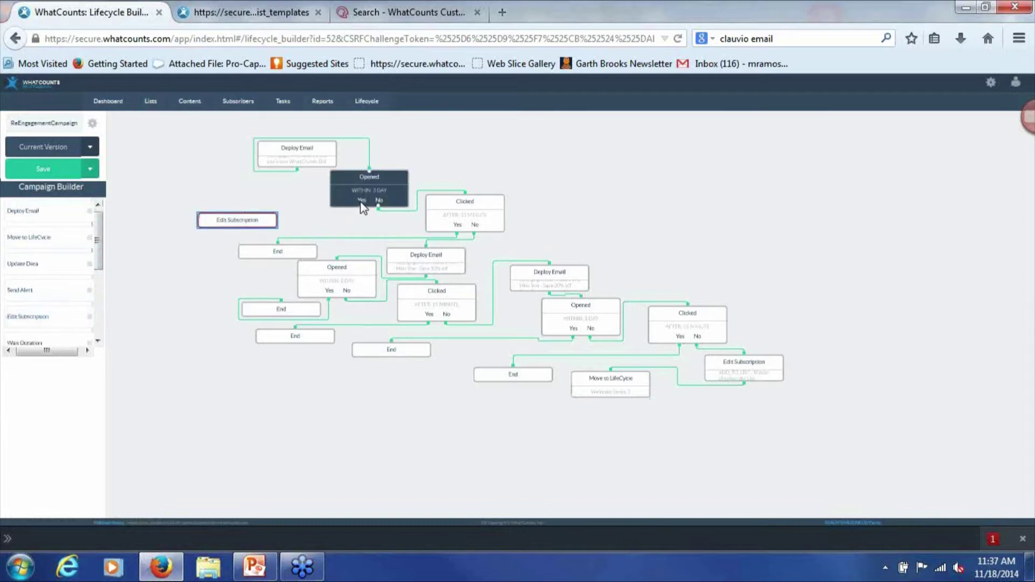
drag(361, 204, 256, 195)
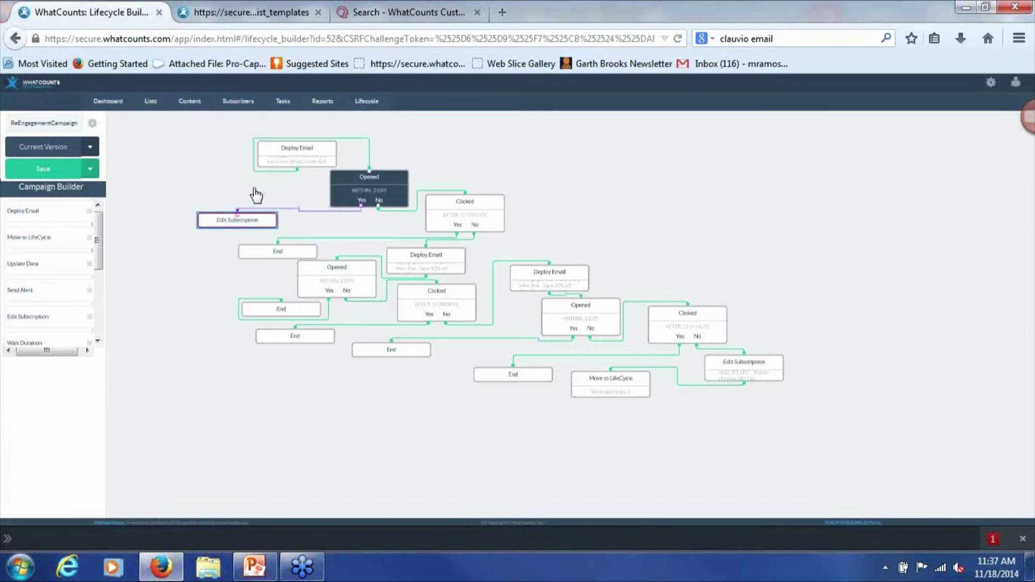
double_click(226, 221)
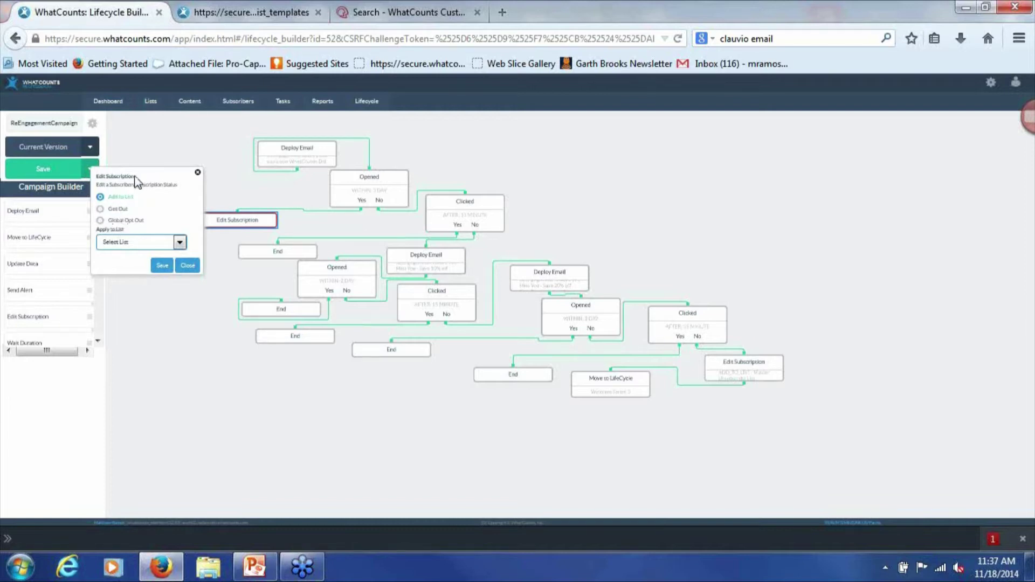
click(185, 267)
Remove the new Edit Subscription step and drop a standalone Send Alert step on the canvas
mouse_move(220, 227)
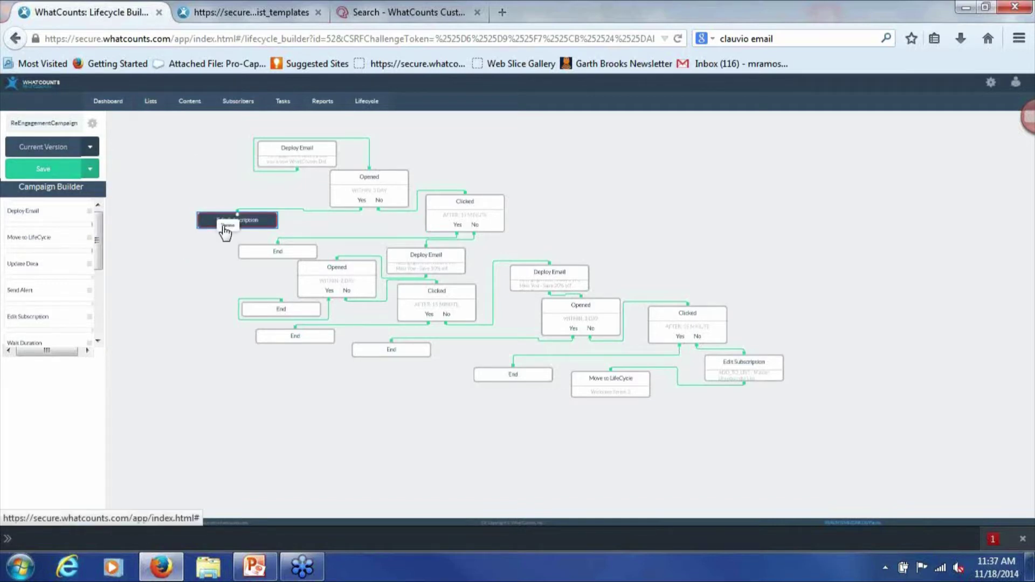
click(226, 228)
drag(45, 296, 220, 231)
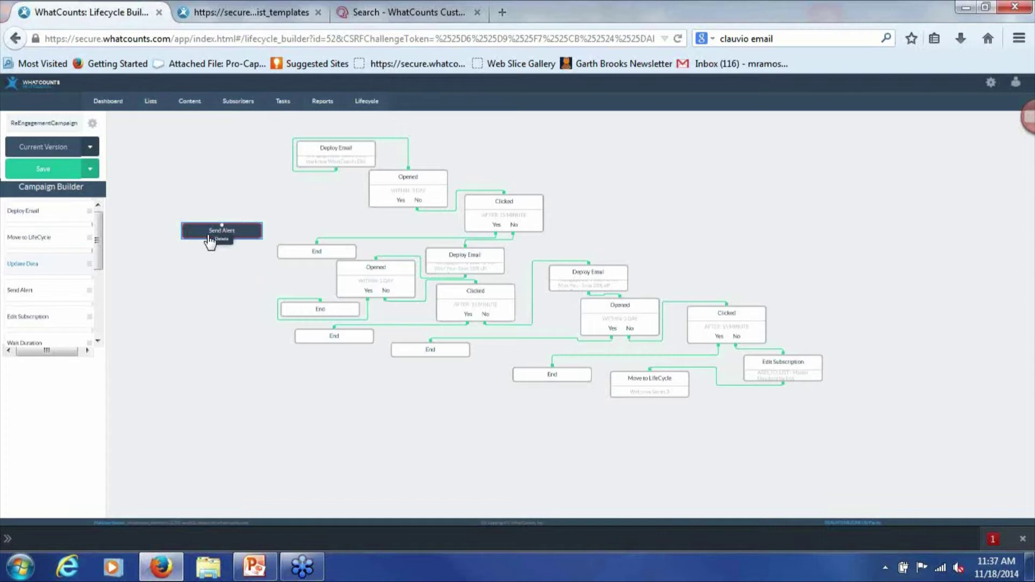
Delete the stray Send Alert step from the ReEngagementCampaign canvas
click(219, 239)
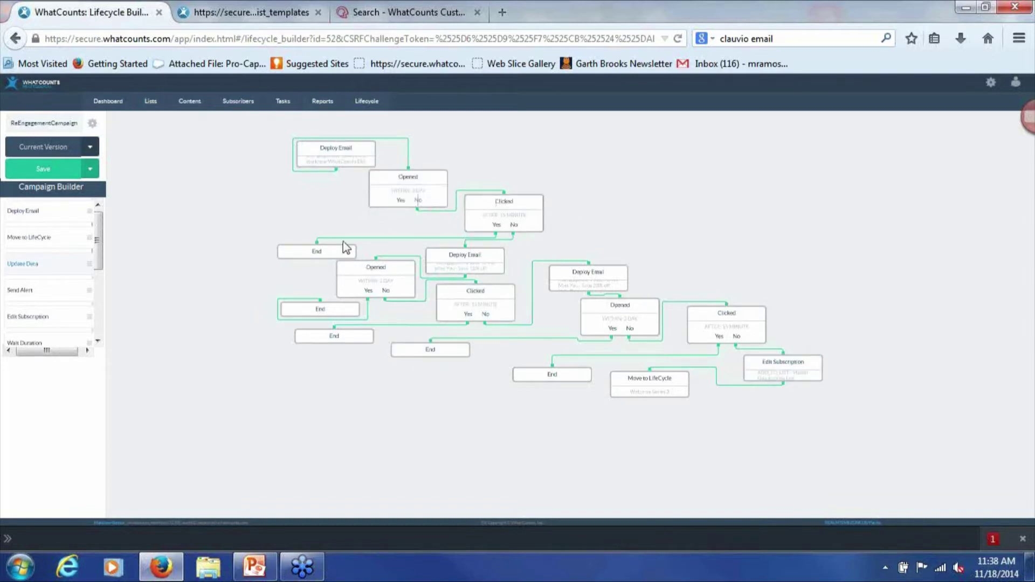
drag(100, 263, 178, 200)
Open the ReEngagement Campaign rule from View Segmentation Rules and zoom in twice
mouse_move(153, 105)
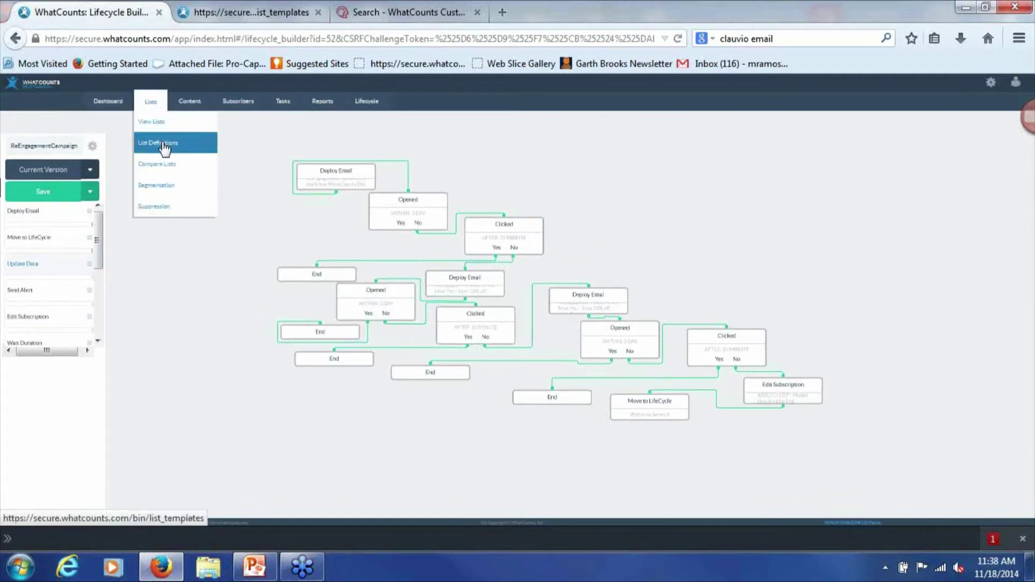
mouse_move(174, 186)
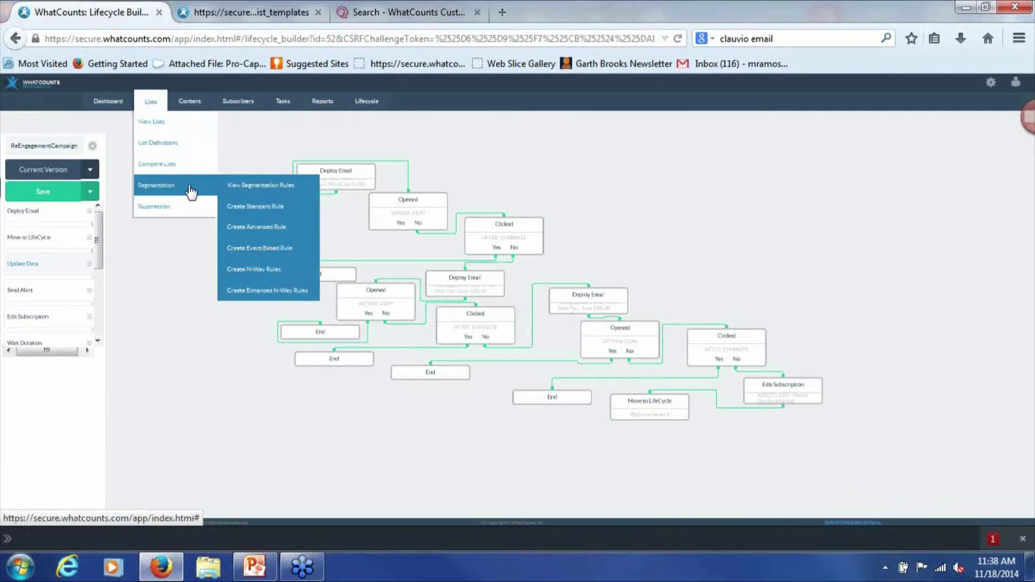
click(245, 188)
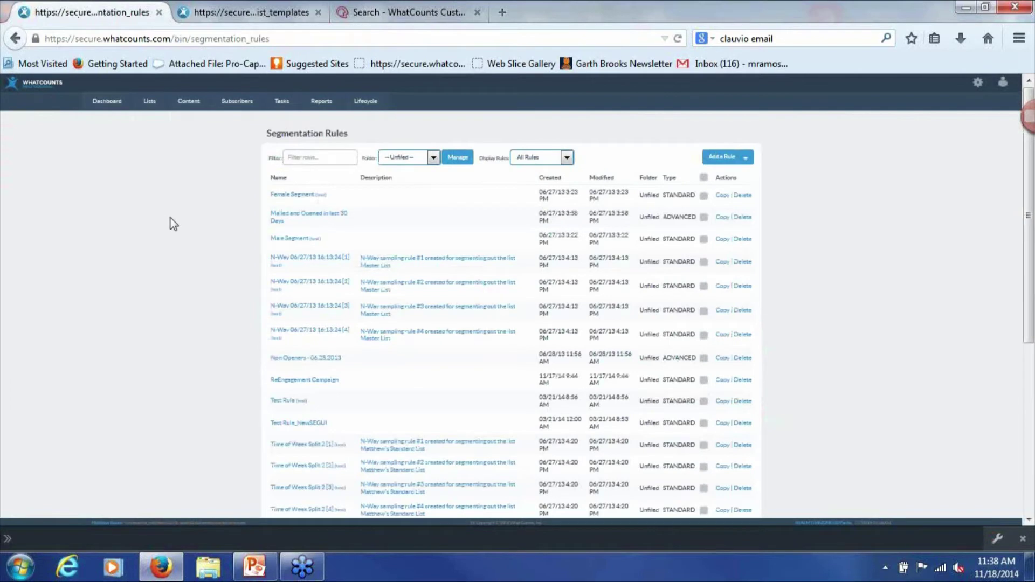
scroll(180, 224, down, 3)
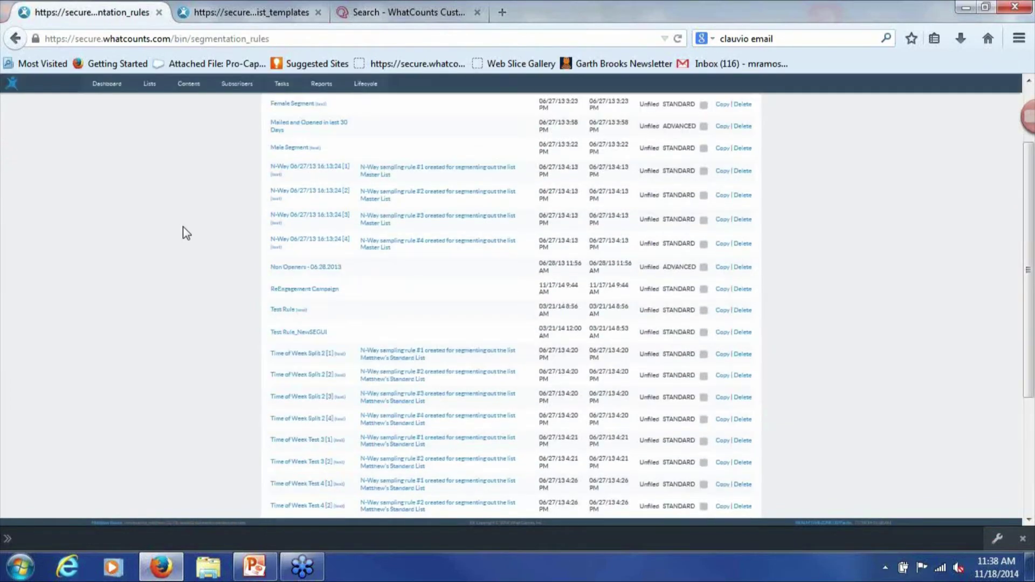
click(305, 290)
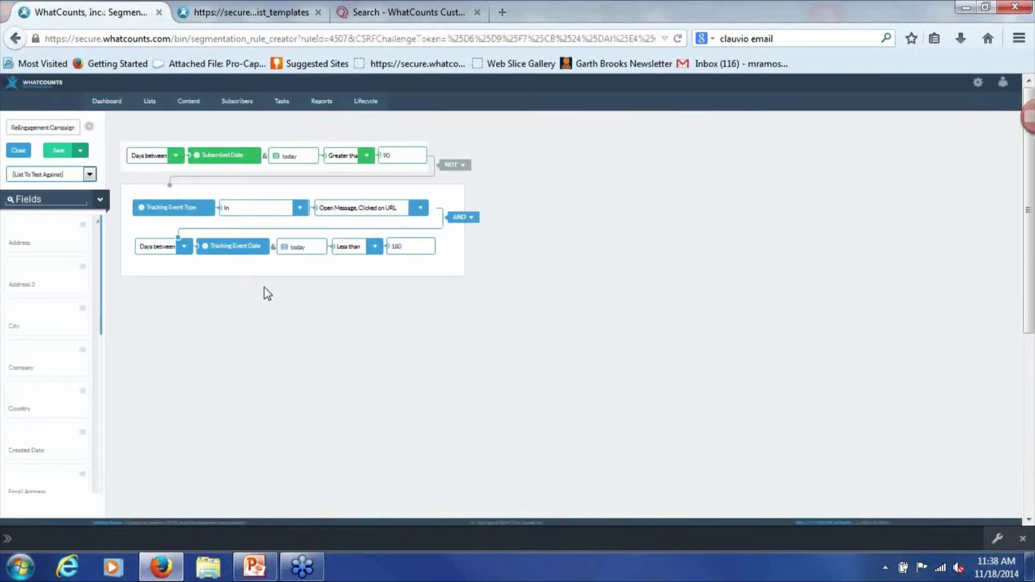
key(ctrl+plus)
key(ctrl+plus)
key(ctrl+plus)
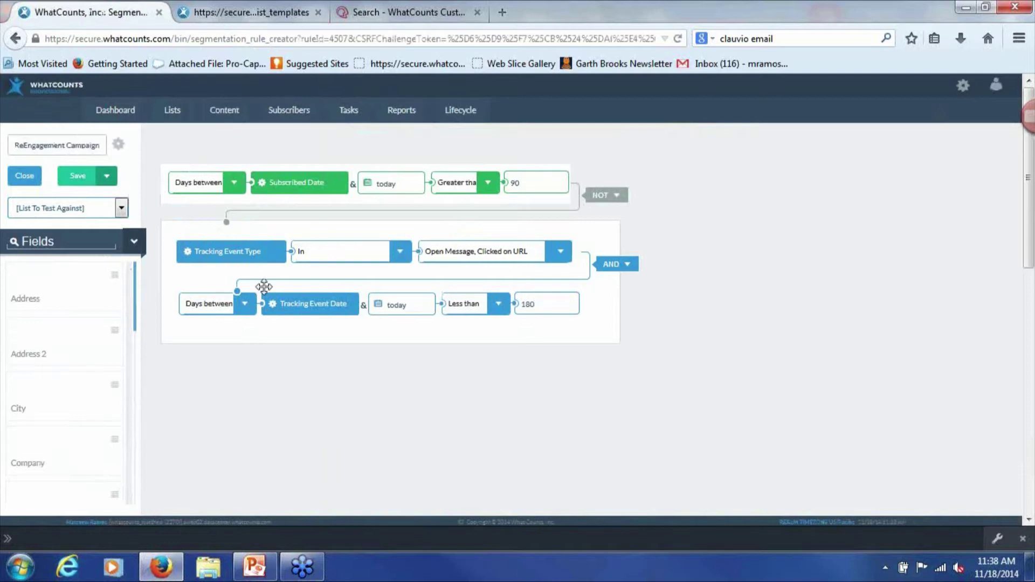
key(ctrl+plus)
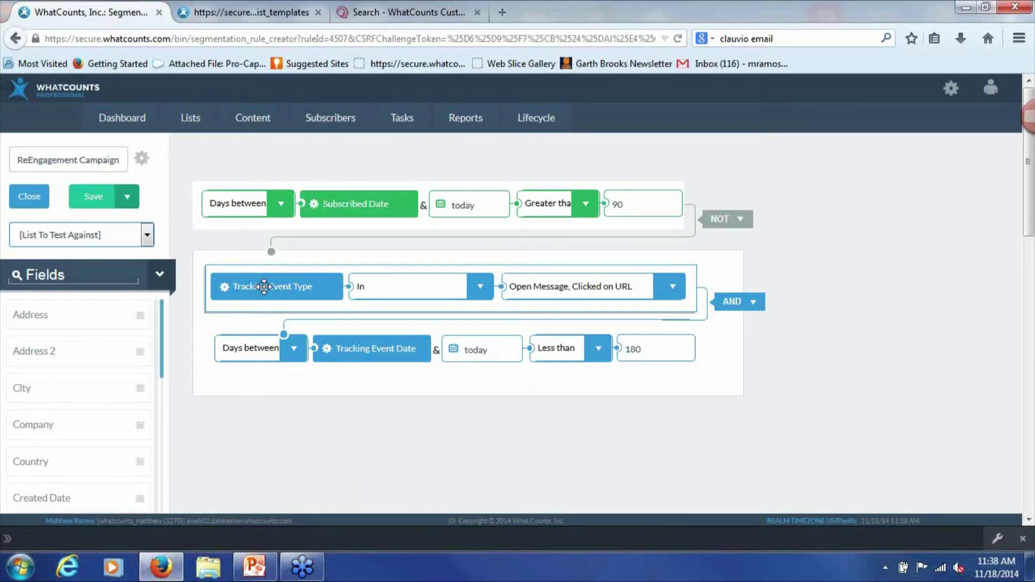
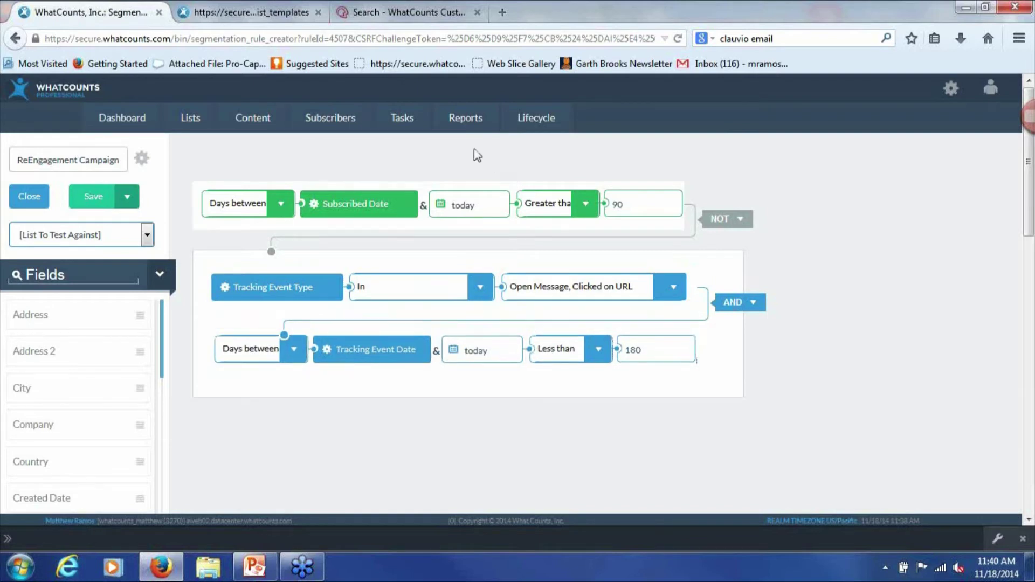
Start a new Campaign Deployment from the Tasks Calendar
click(398, 129)
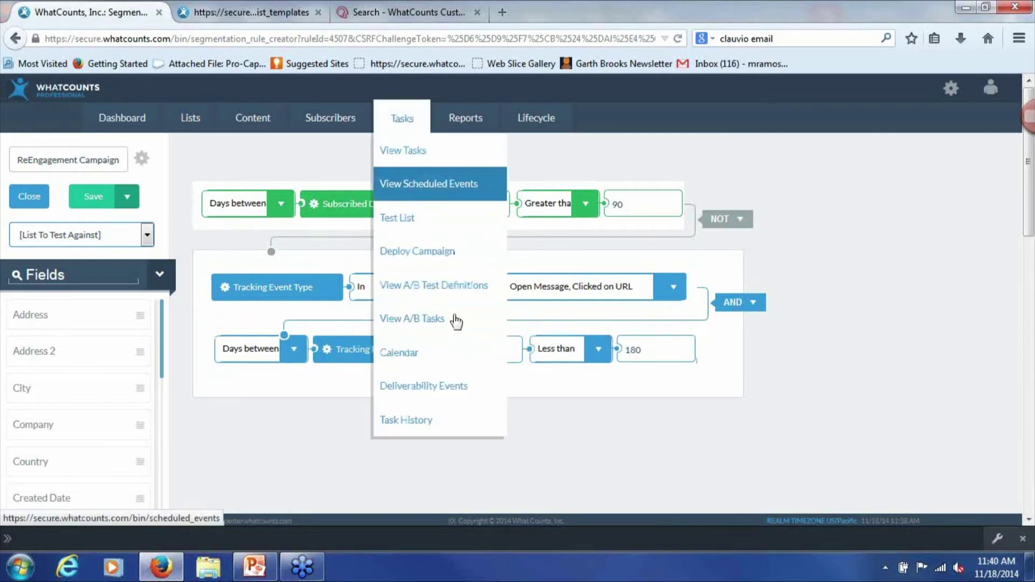
click(433, 360)
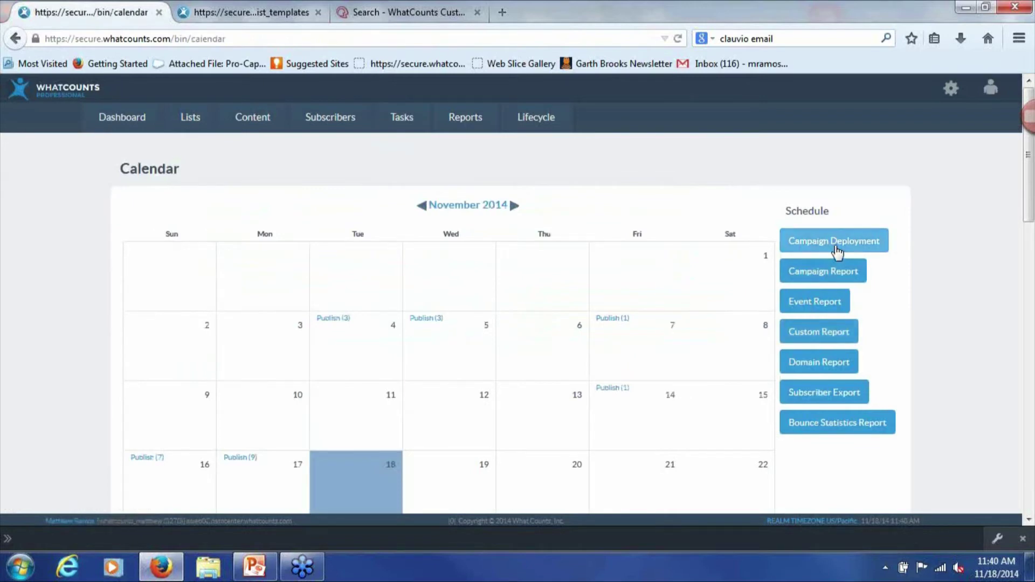
click(836, 248)
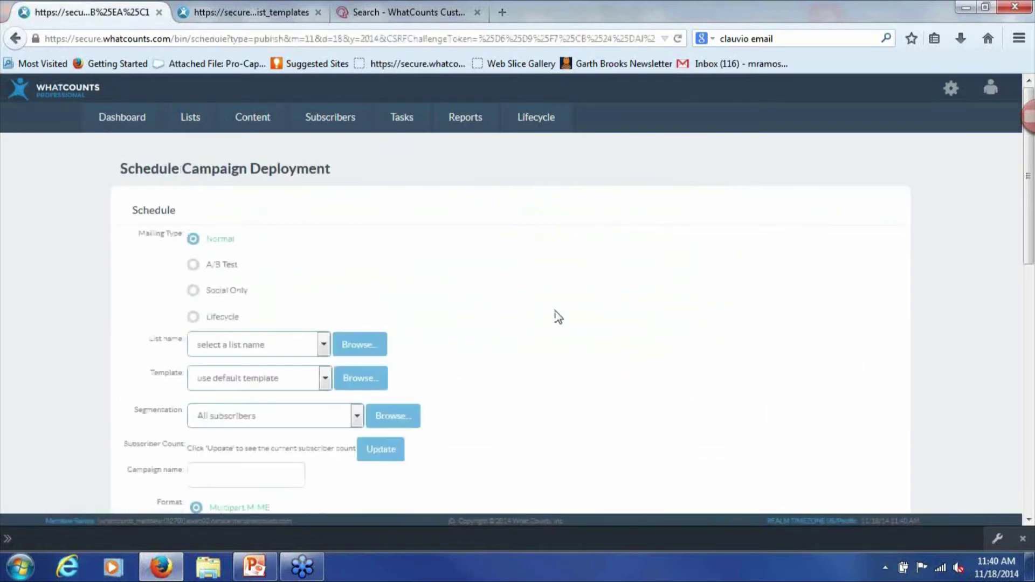
Make the deployment a Lifecycle mailing using the ReEngagementCampaign lifecycle
click(208, 323)
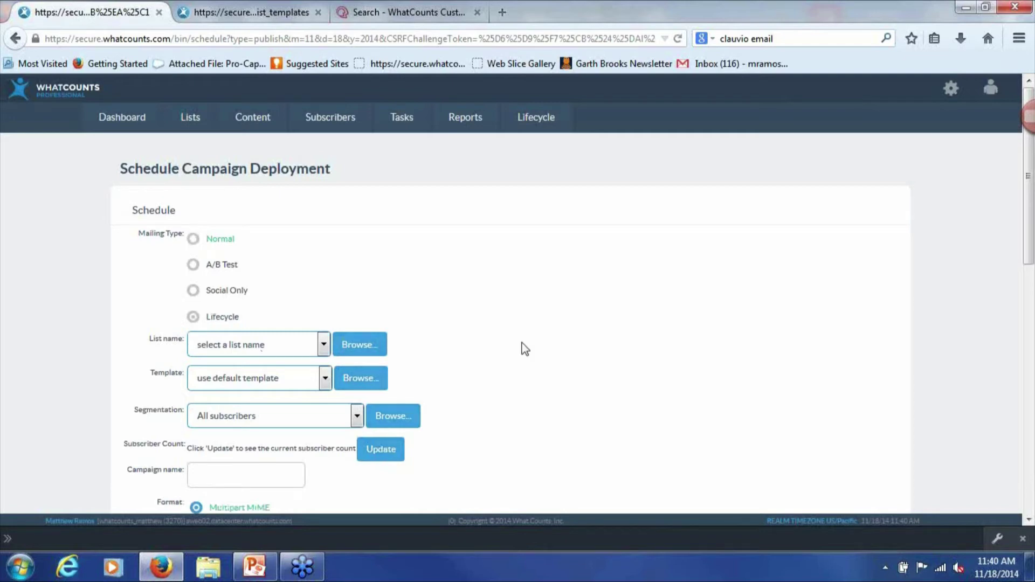
click(342, 337)
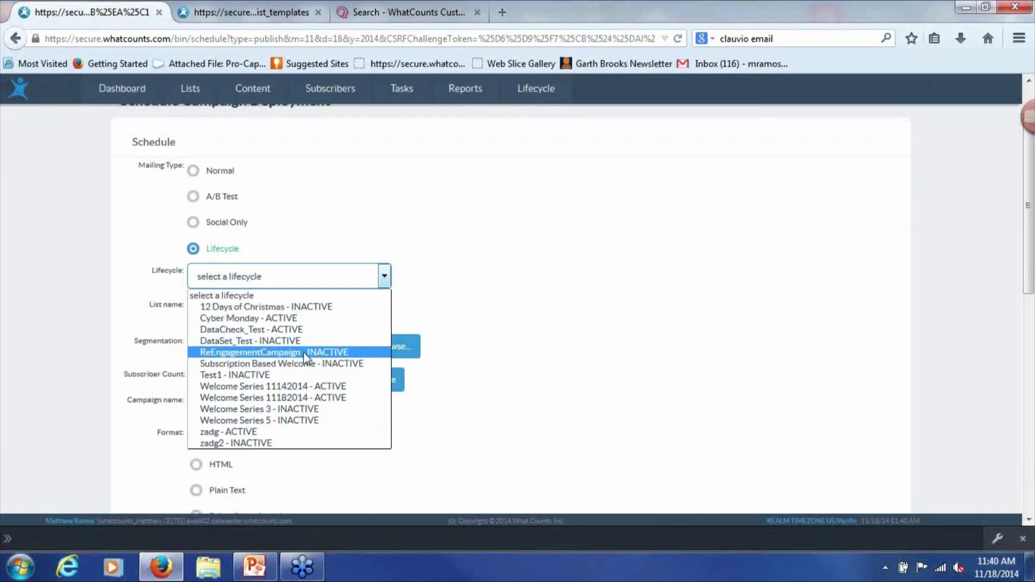
click(316, 353)
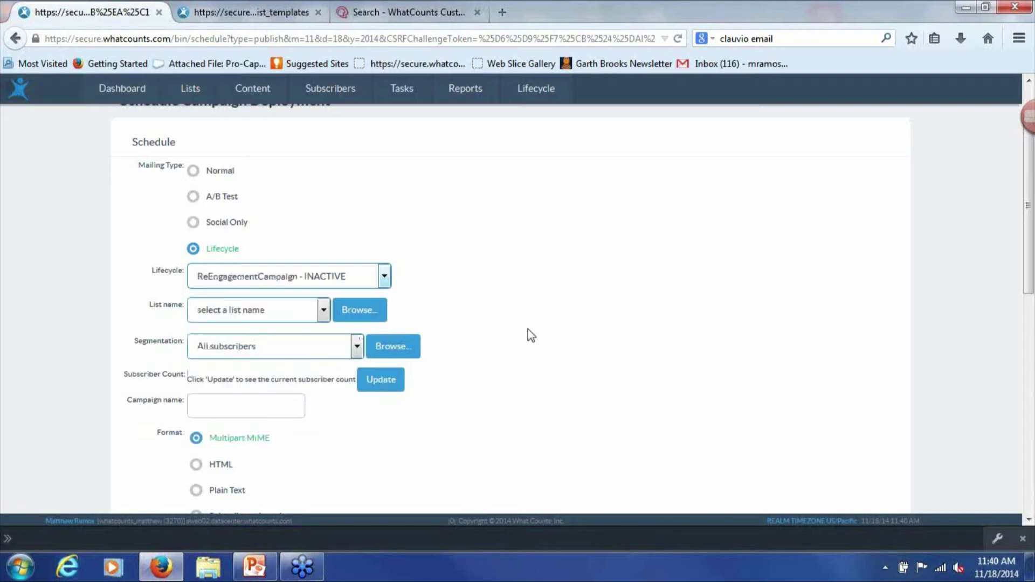
scroll(548, 335, down, 2)
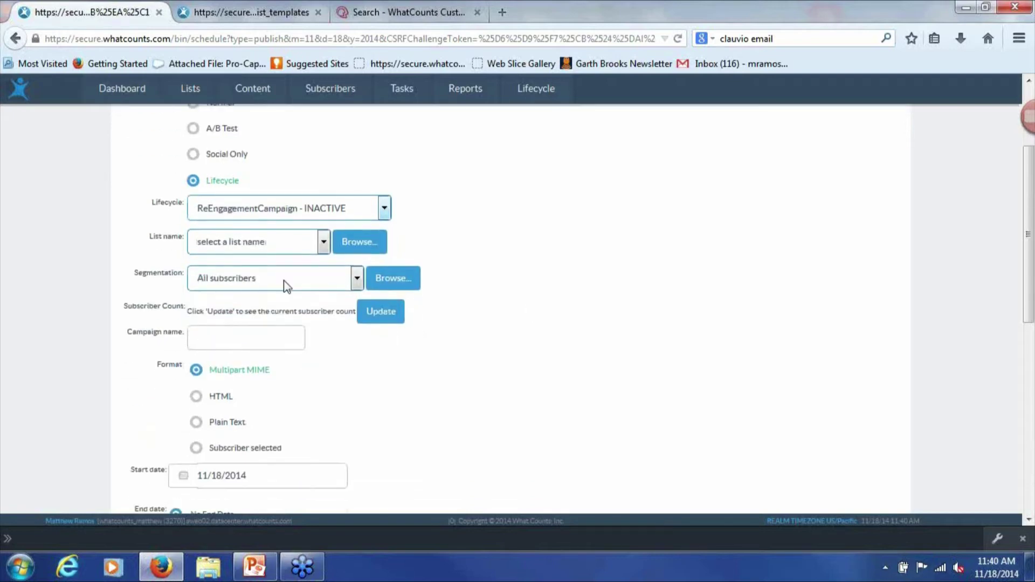
Send it to the personal First List with the ReEngagement Campaign segmentation
click(213, 249)
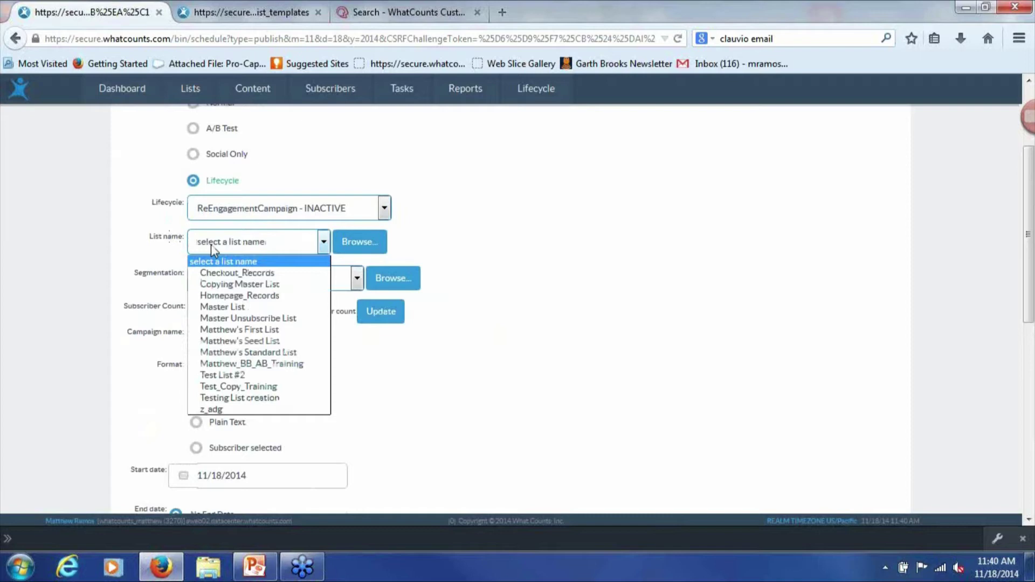
click(235, 328)
click(233, 283)
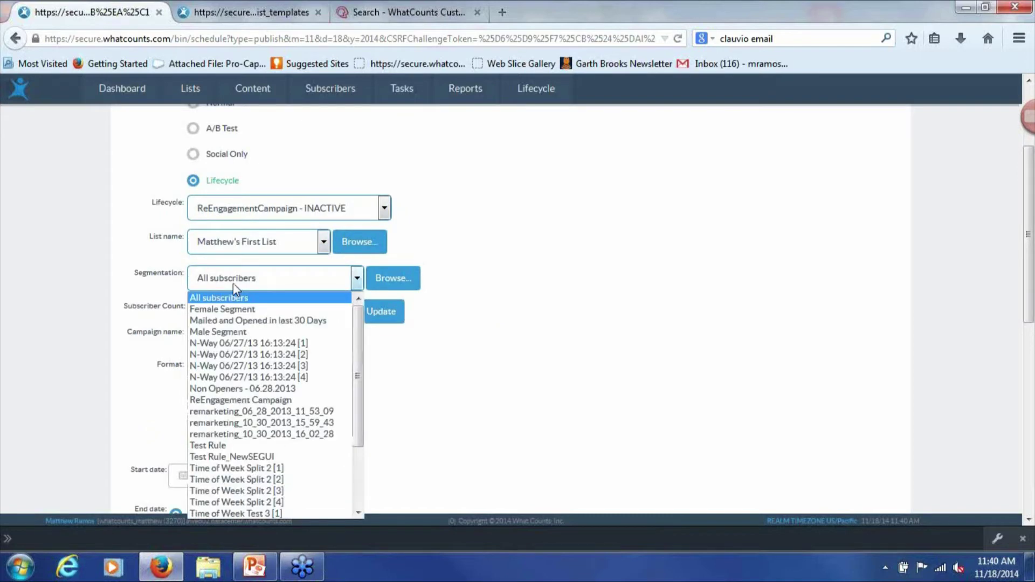
click(304, 401)
scroll(554, 329, down, 3)
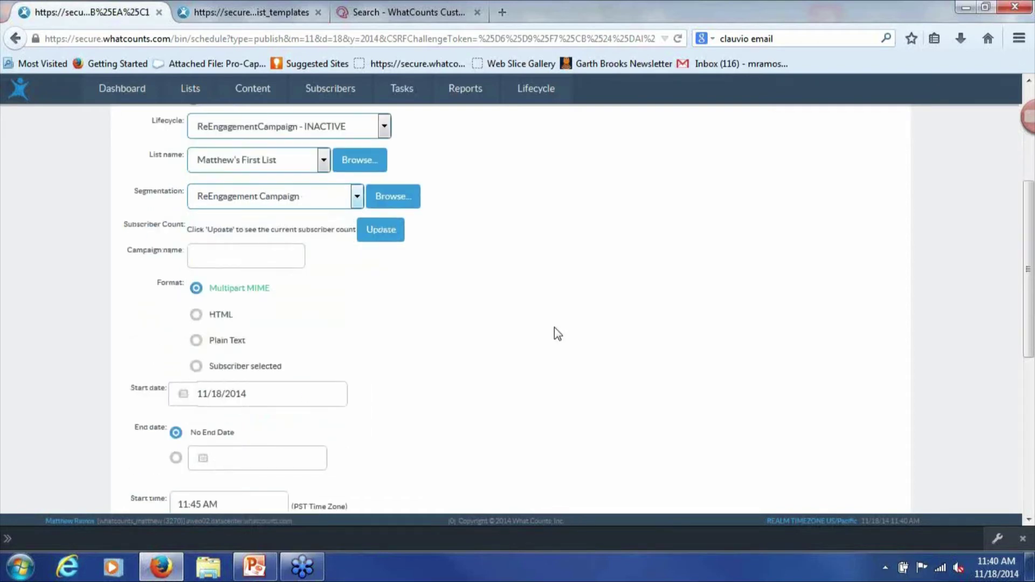
scroll(541, 335, down, 1)
Set the deployment start to November 19 at 9:00a
click(272, 203)
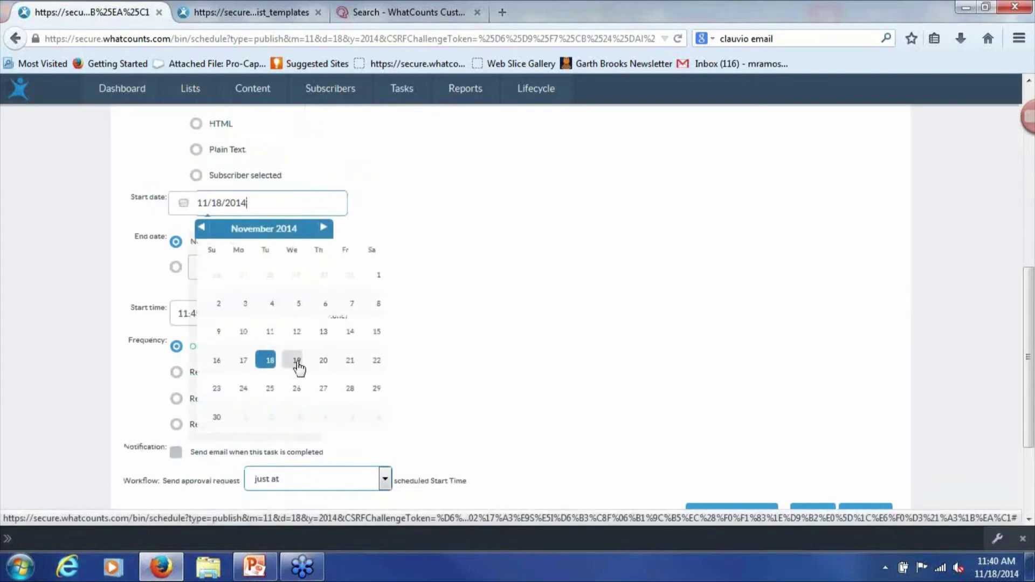
click(297, 361)
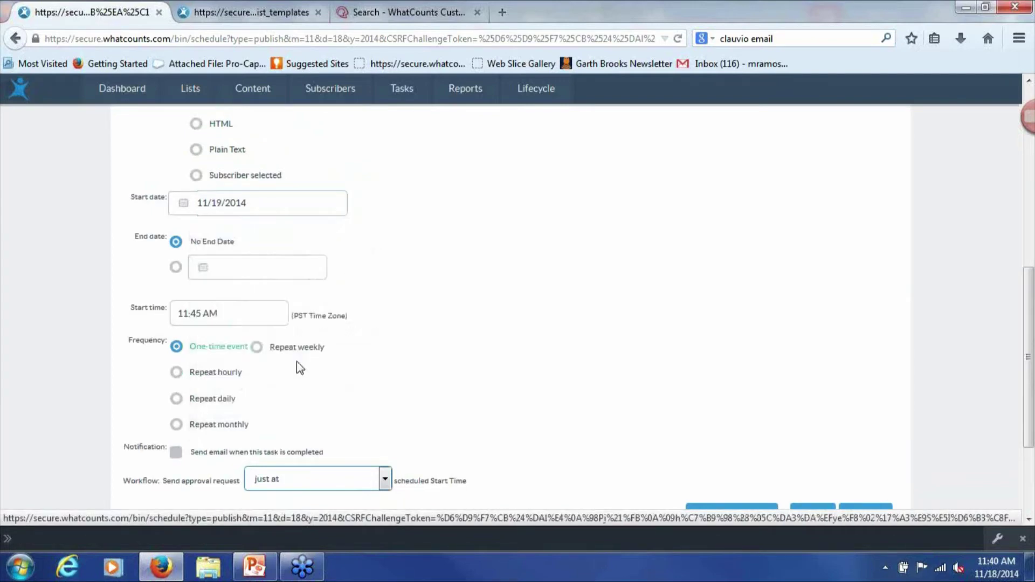
drag(241, 312, 88, 305)
text(9:00a)
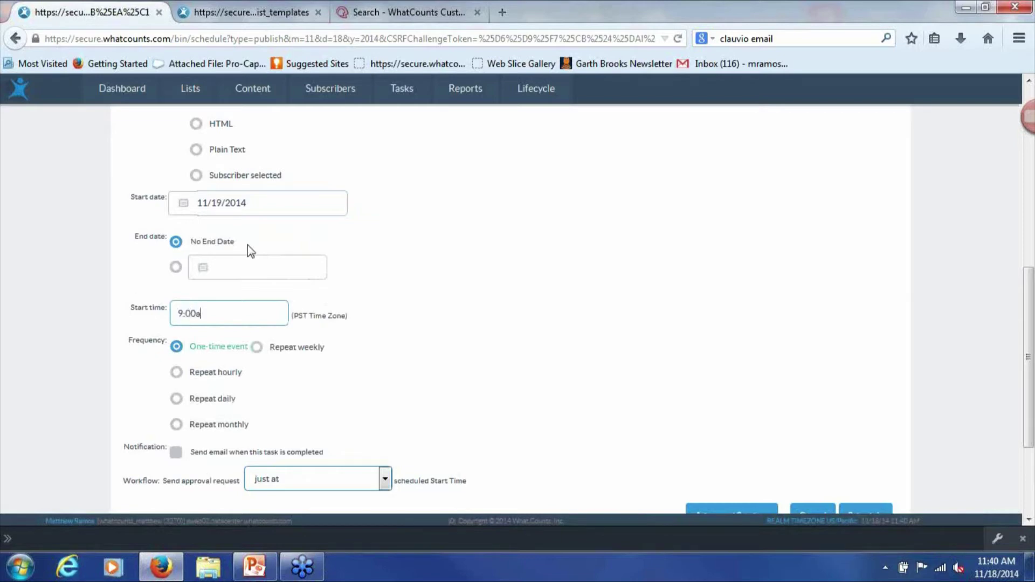
click(515, 329)
Make the deployment repeat daily
scroll(516, 329, down, 3)
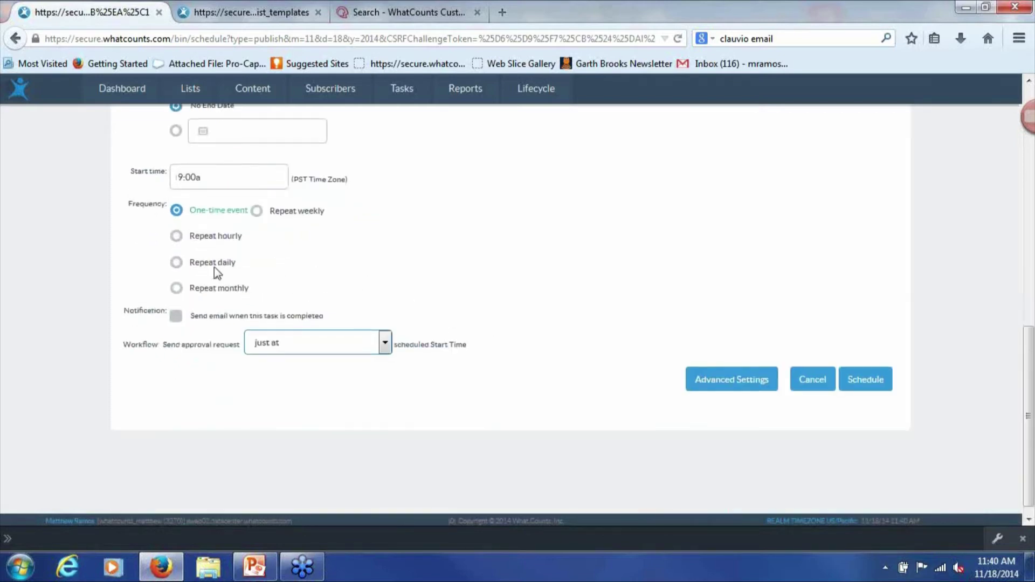
click(175, 263)
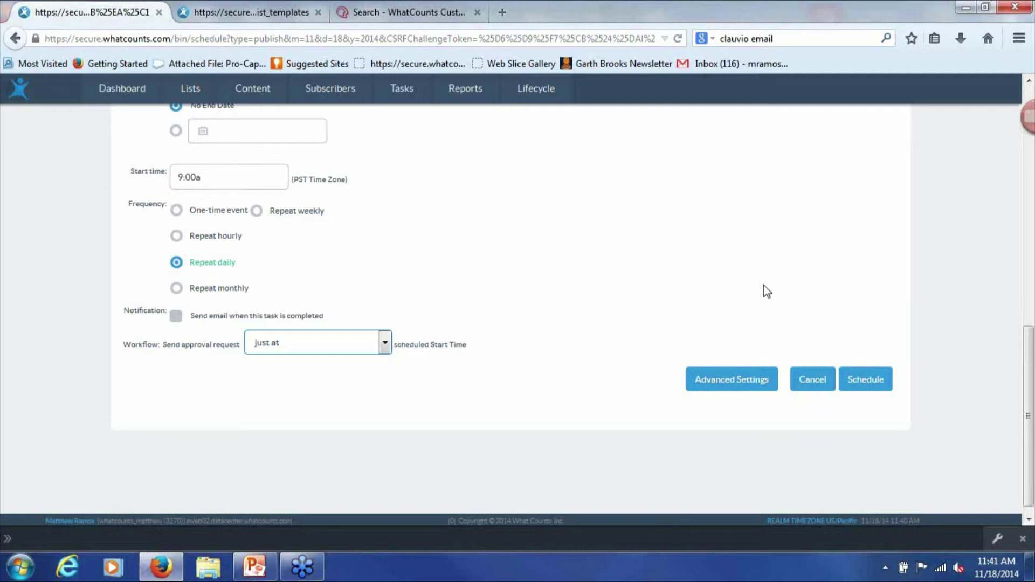
scroll(711, 298, up, 8)
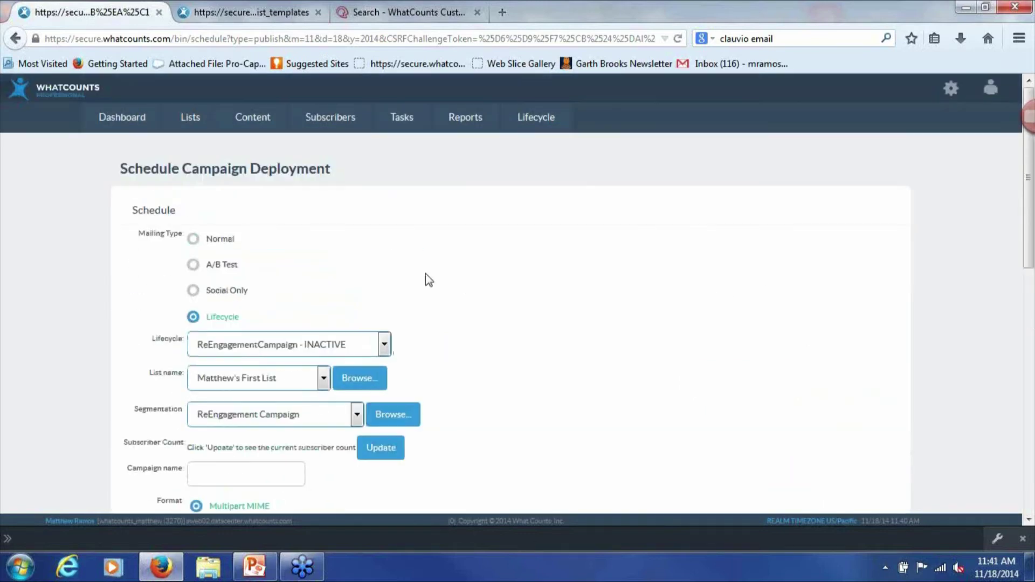
mouse_move(196, 132)
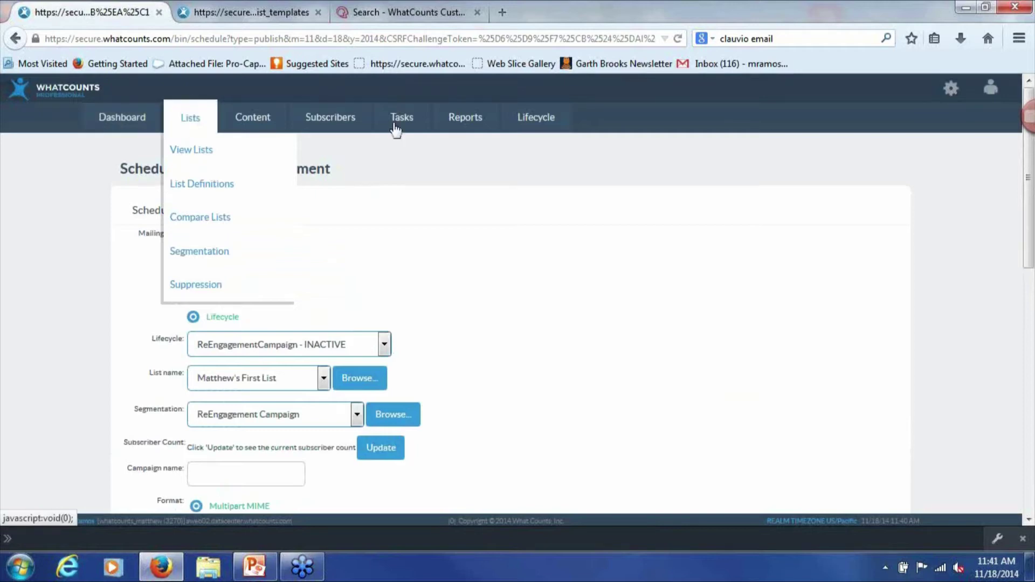
Open Lifecycle > View Campaigns and scroll through the campaign list
mouse_move(549, 130)
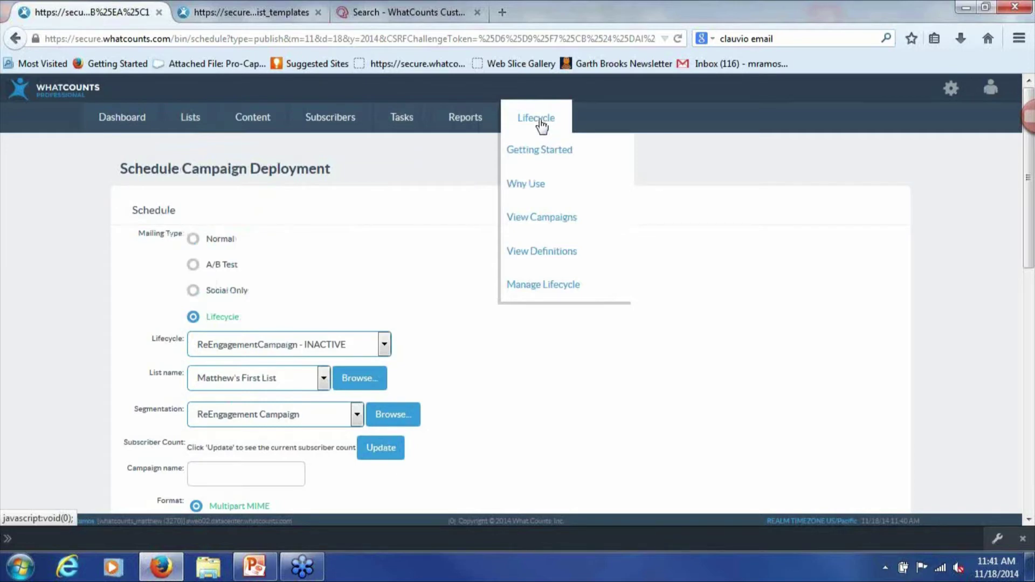
click(574, 224)
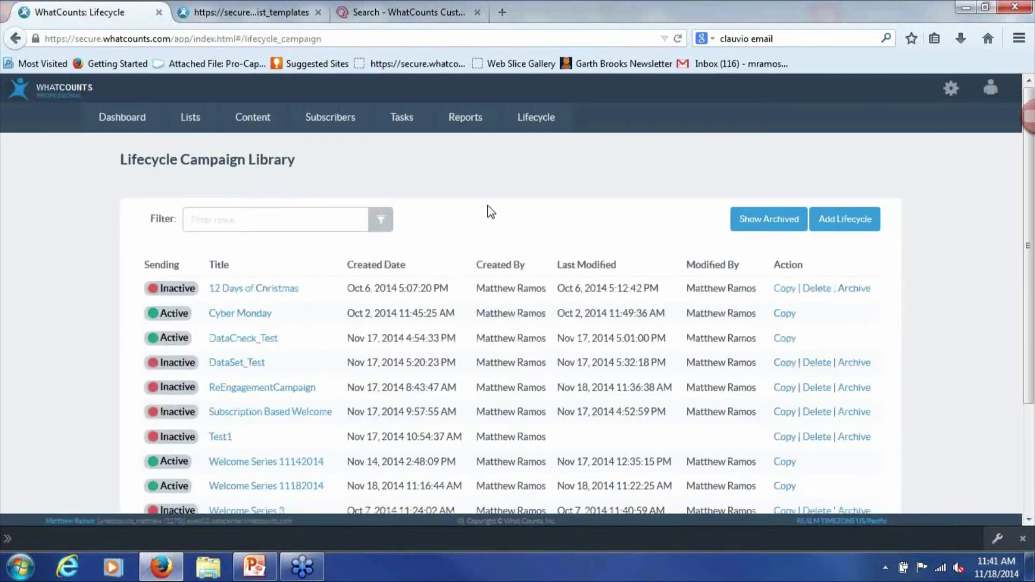
scroll(464, 212, down, 4)
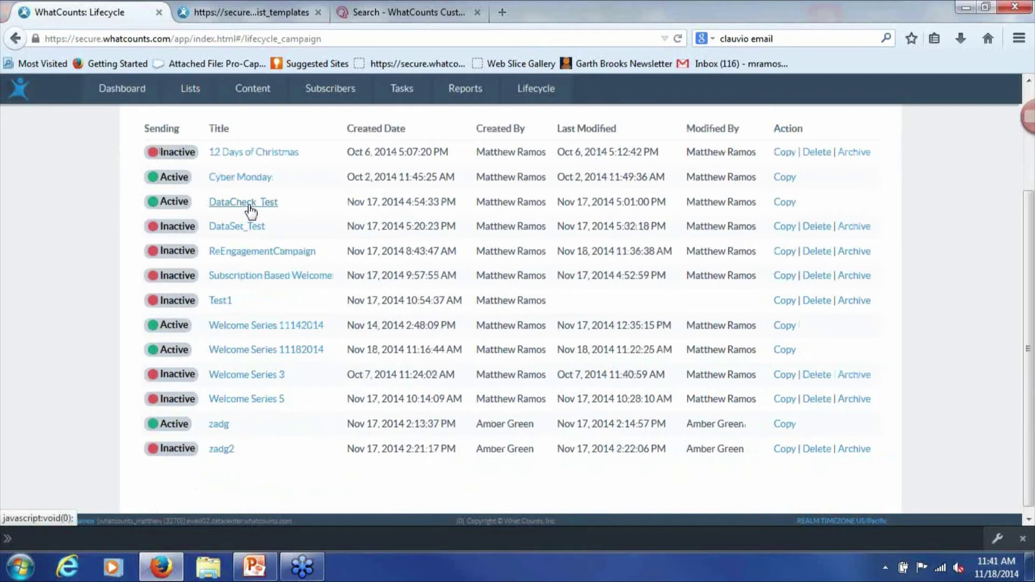
click(249, 204)
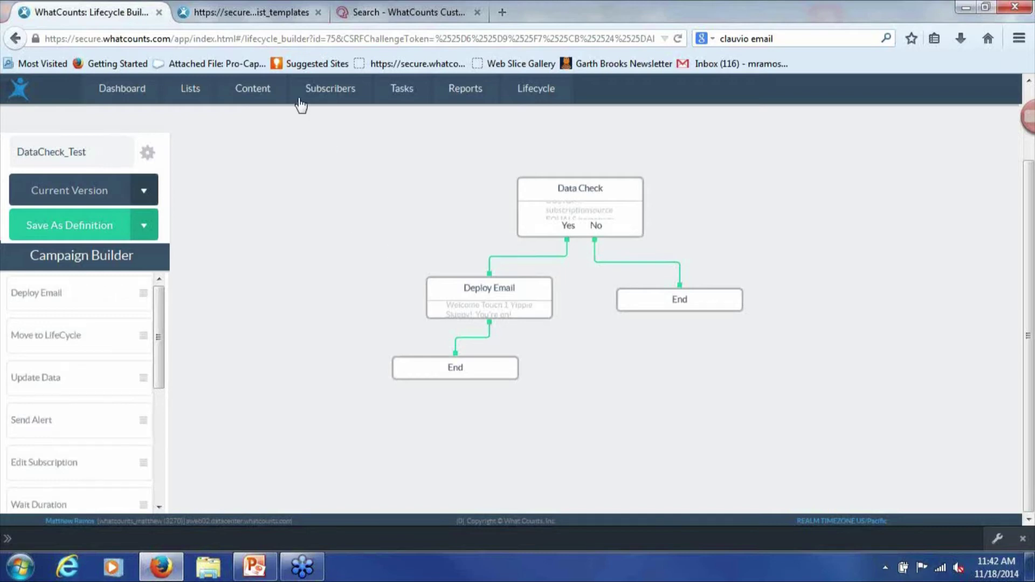
mouse_move(537, 90)
click(571, 189)
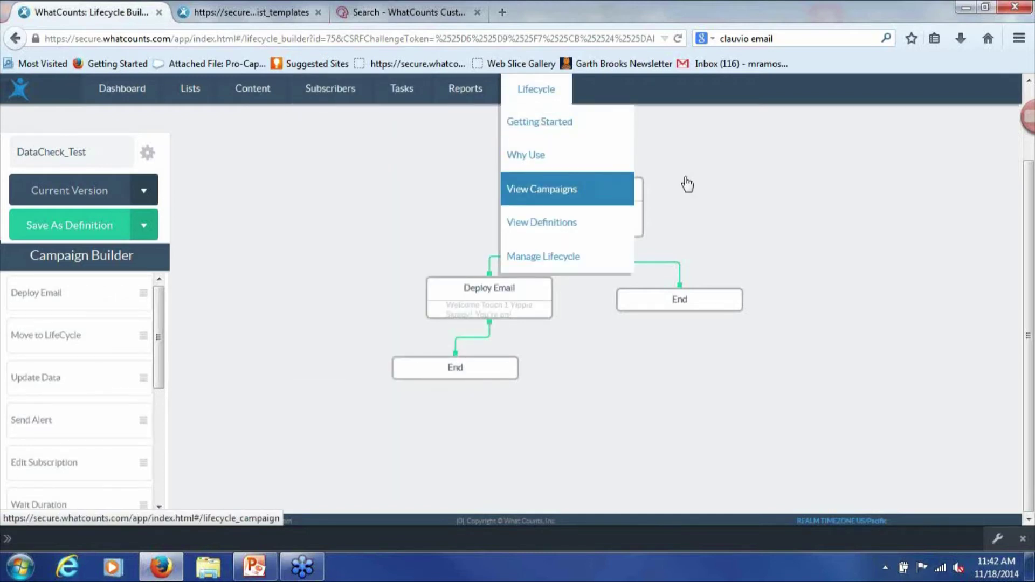
scroll(688, 310, down, 3)
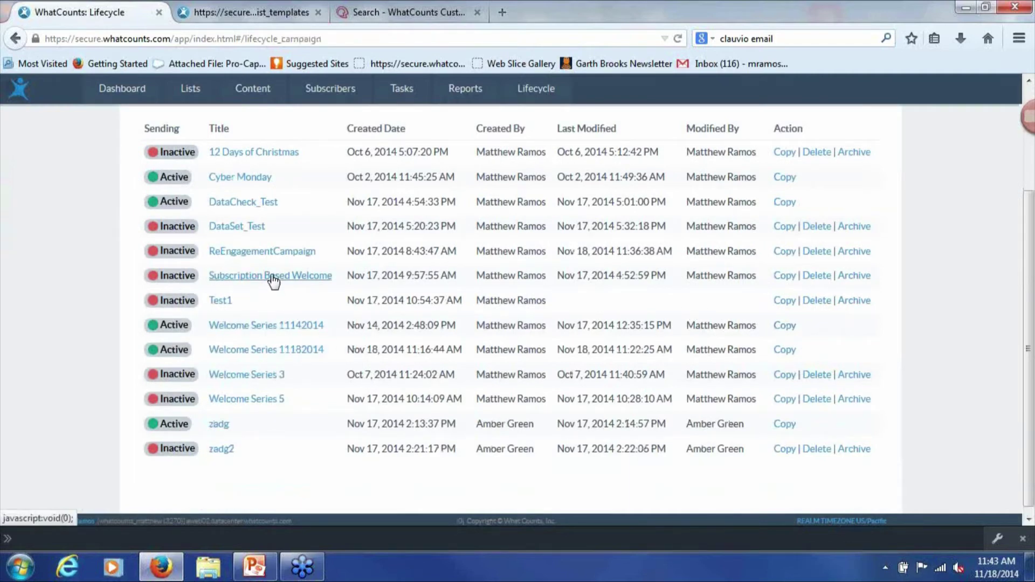
Open Subscription Based Welcome and inspect its first Data Check (subscriptionsource equals homepage)
click(313, 276)
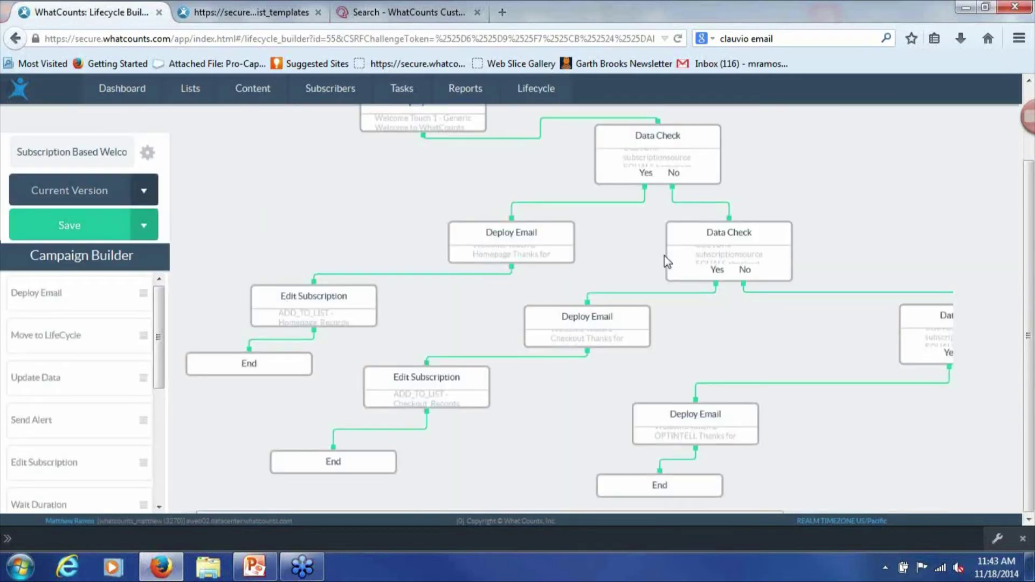
scroll(654, 252, up, 2)
scroll(654, 258, up, 1)
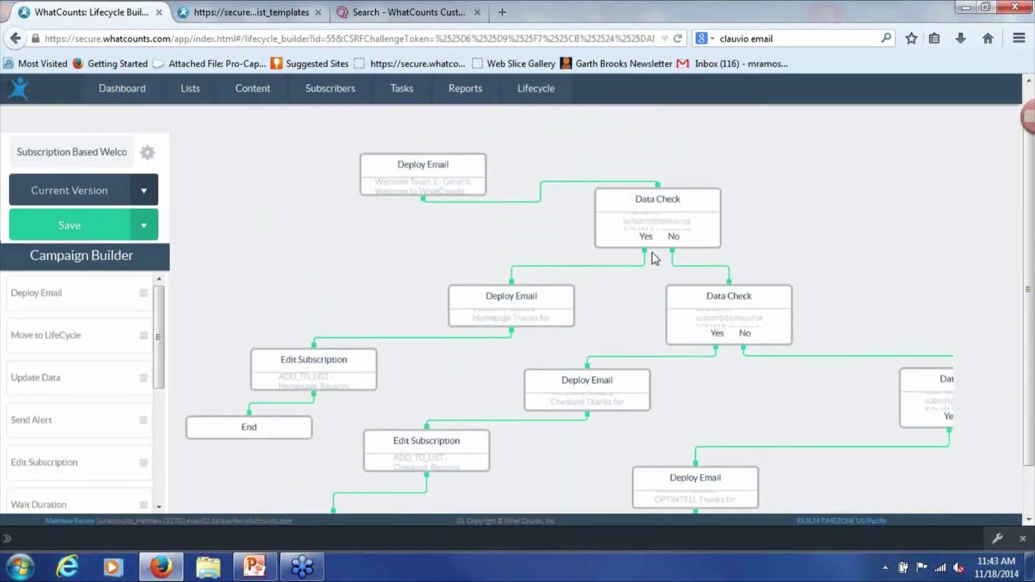
scroll(655, 259, up, 1)
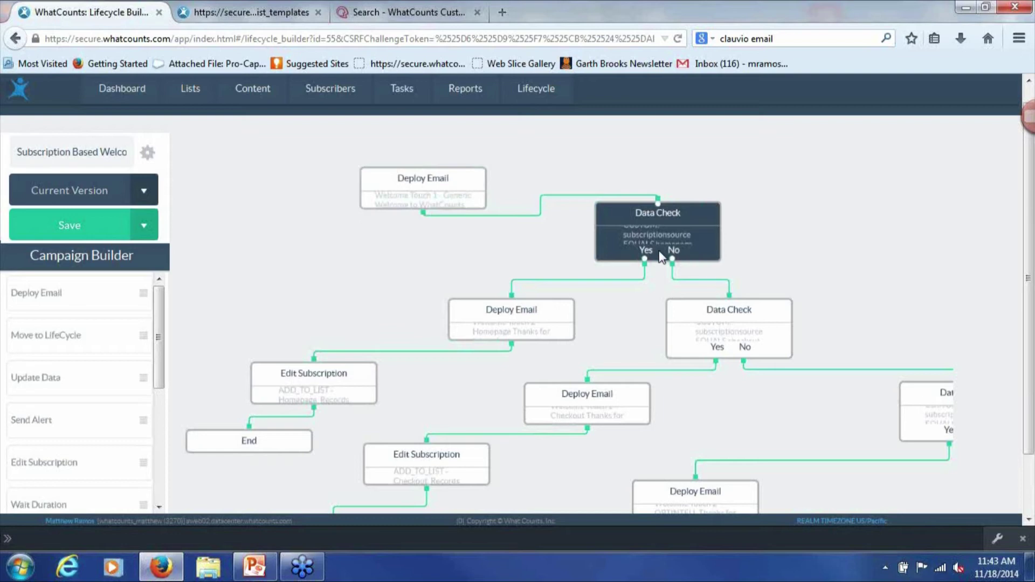
click(660, 218)
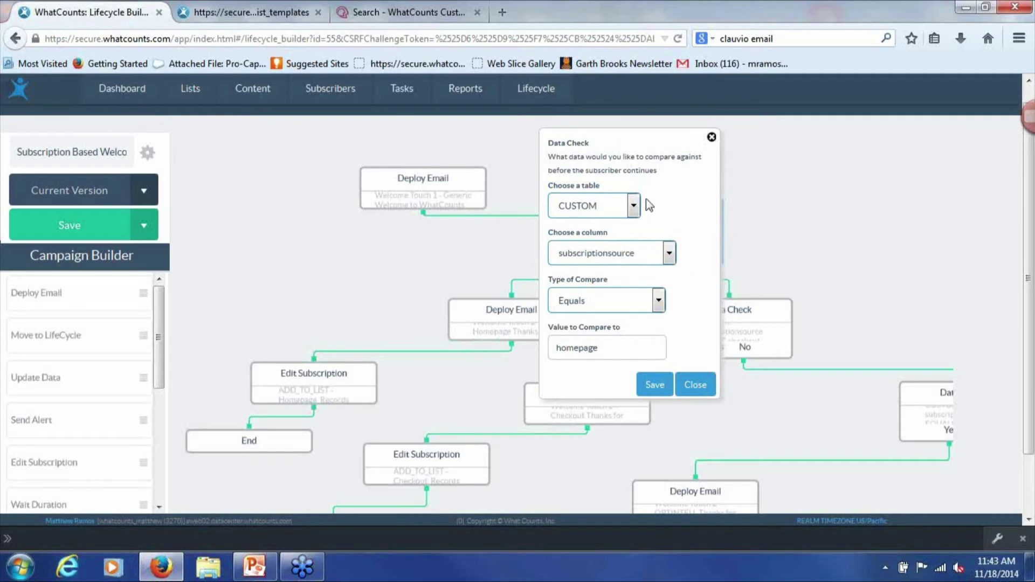
click(687, 384)
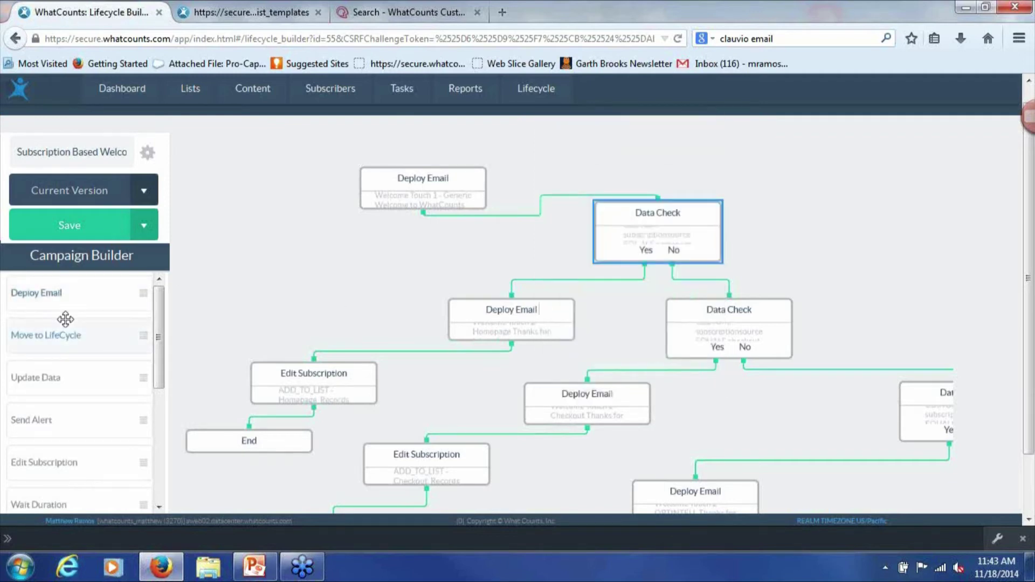
Add a new Data Check node near the canvas's top right and open its settings
drag(160, 343, 163, 488)
drag(104, 448, 835, 168)
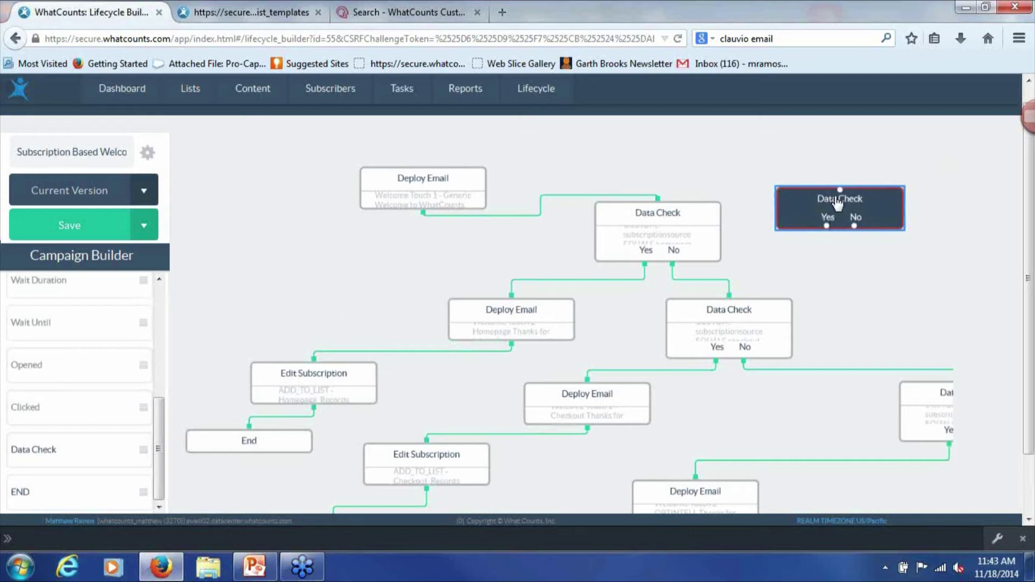
double_click(835, 202)
Make it compare CUSTOM subscriptionsource against 'homepage', then close the settings
click(779, 201)
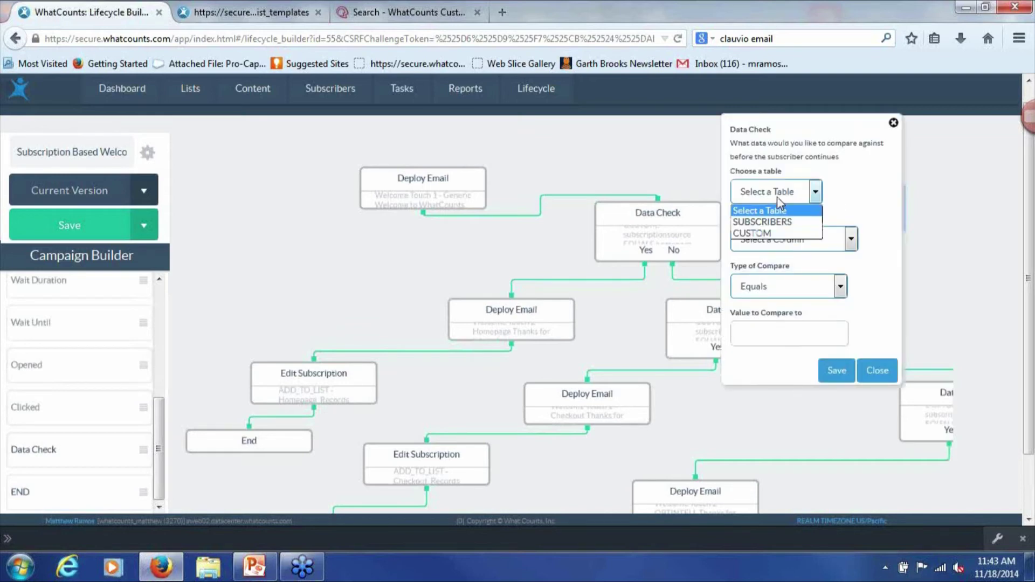
click(780, 232)
click(783, 237)
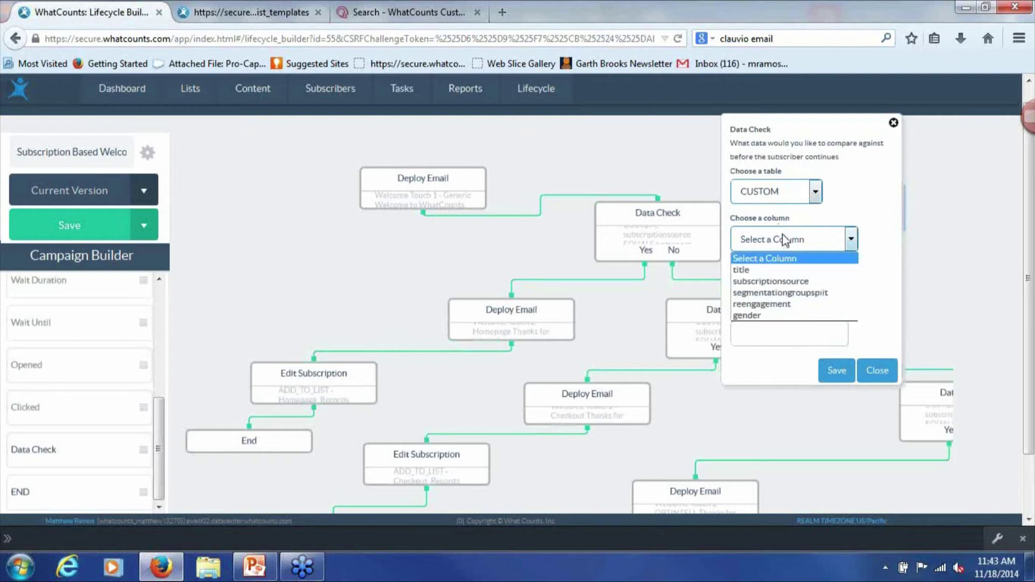
click(788, 281)
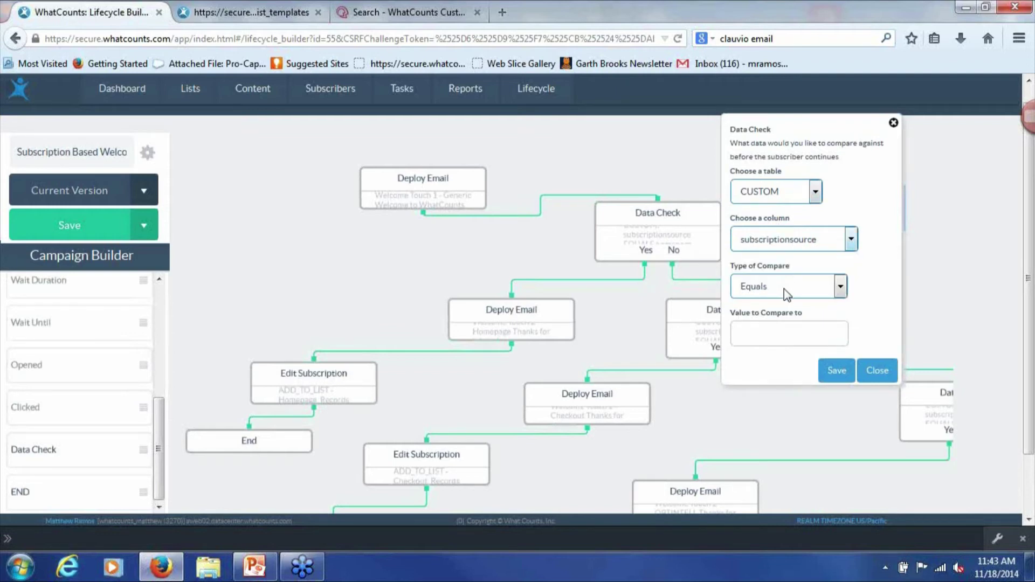
click(776, 331)
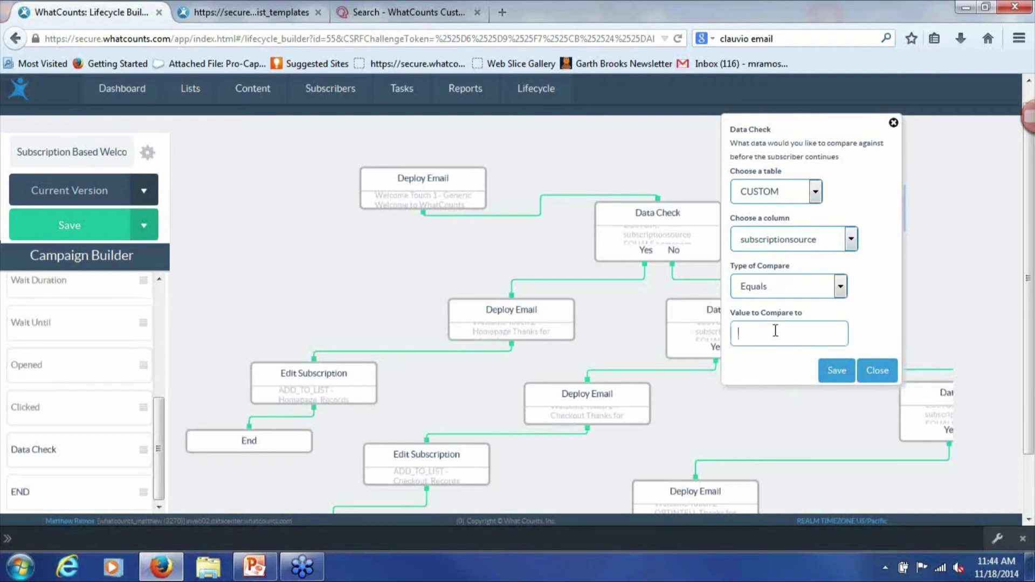
text(homepage)
click(876, 371)
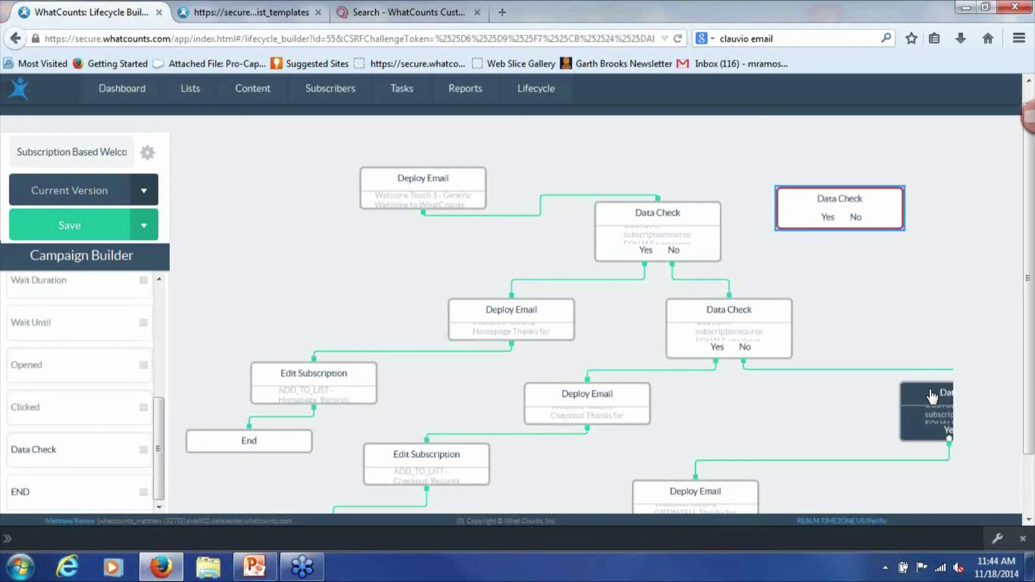
Try the SUBSCRIBERS table, then CUSTOM, in the unconnected Data Check node
click(854, 207)
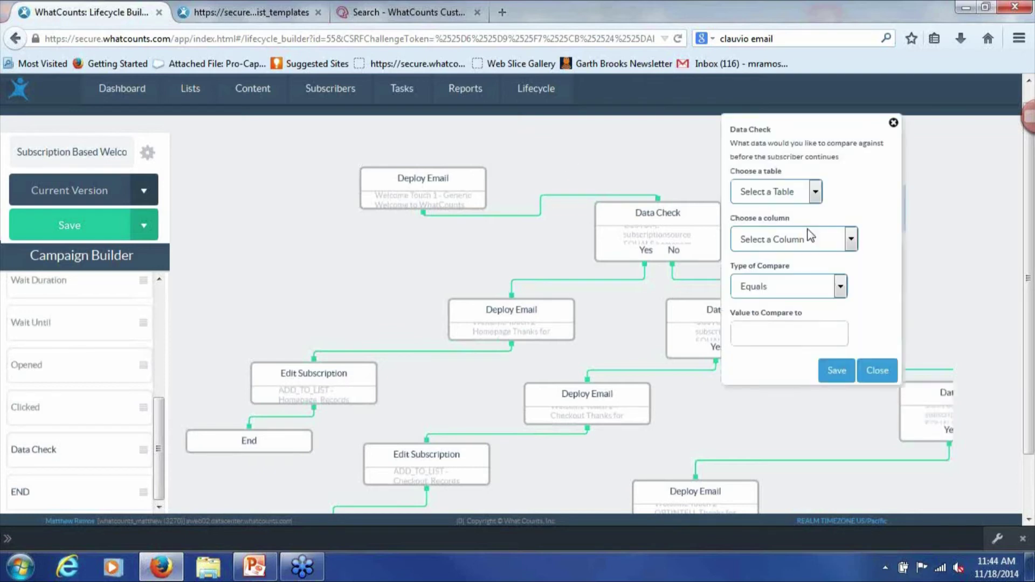
click(759, 195)
click(764, 223)
click(769, 238)
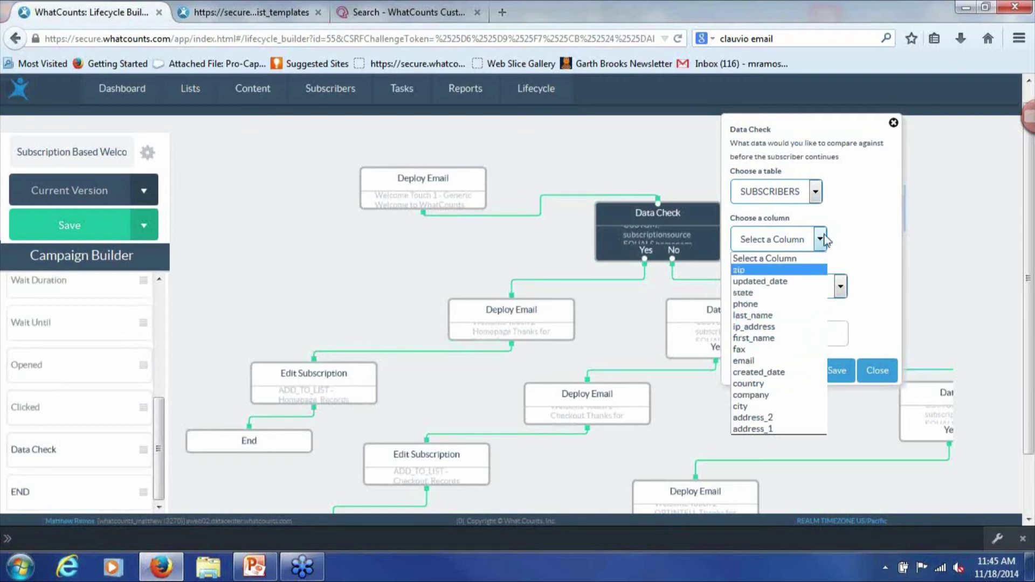
click(771, 196)
click(771, 197)
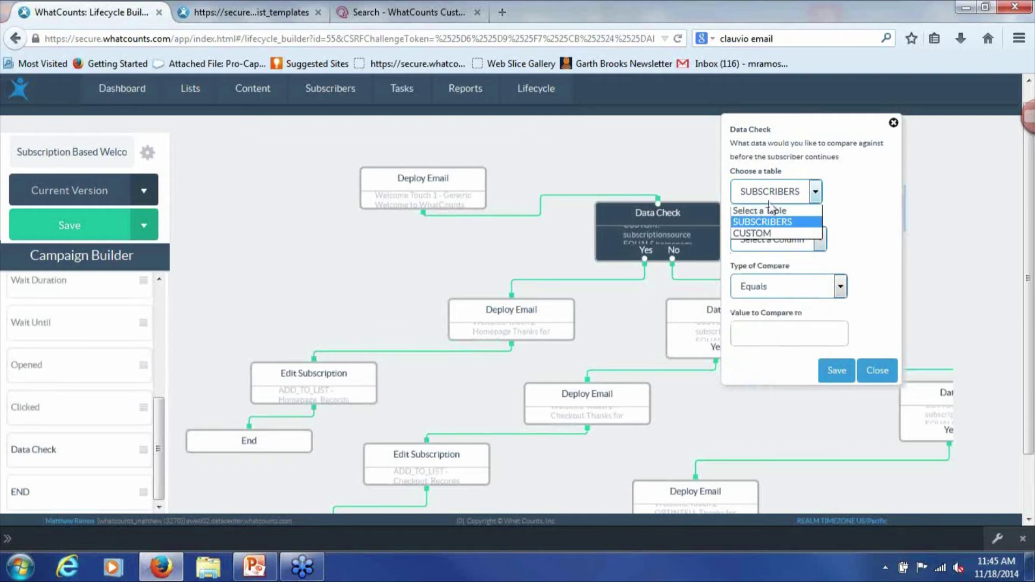
click(766, 233)
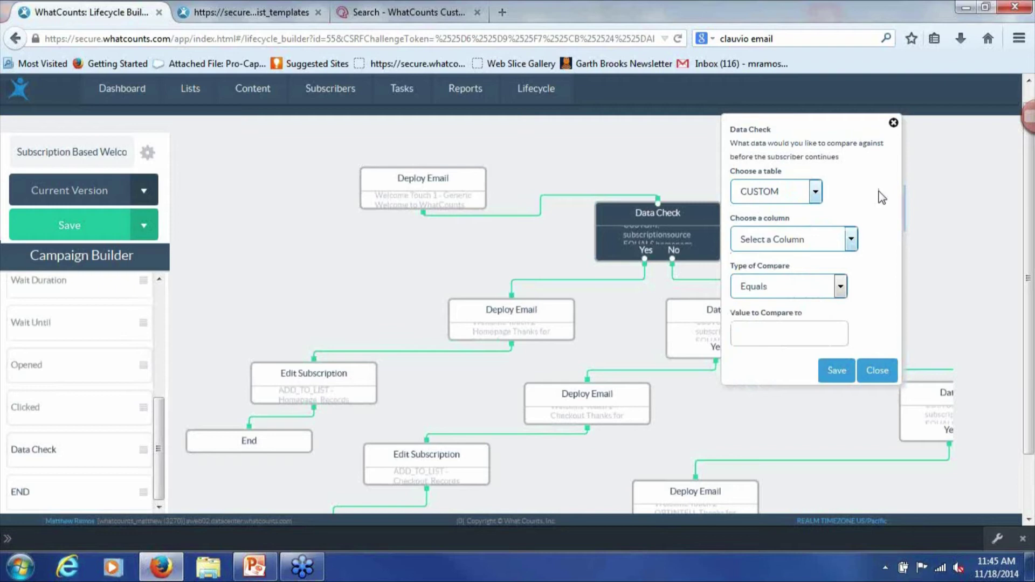
Close the settings without saving and delete the unconnected Data Check node
click(878, 371)
click(846, 201)
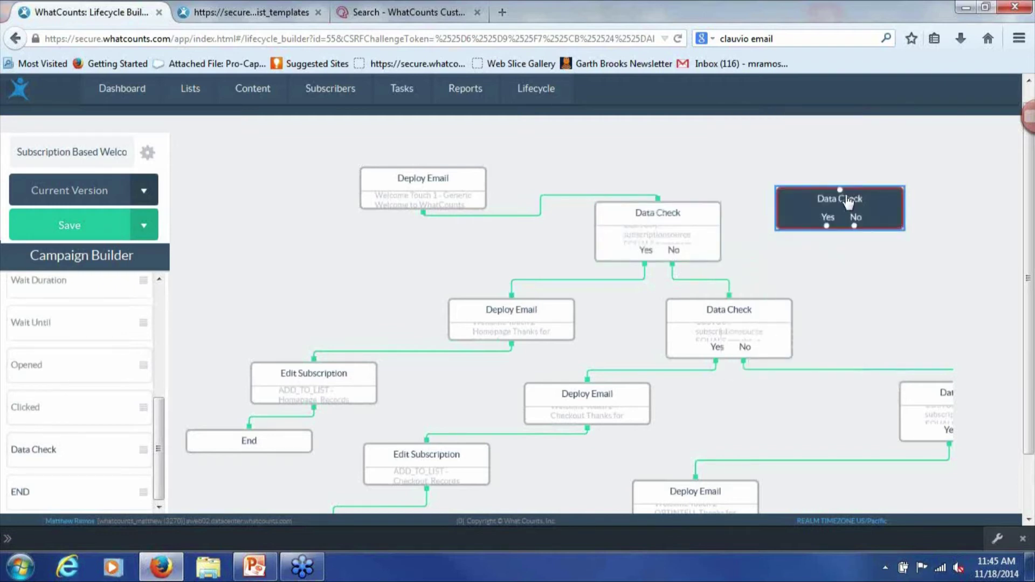
click(867, 201)
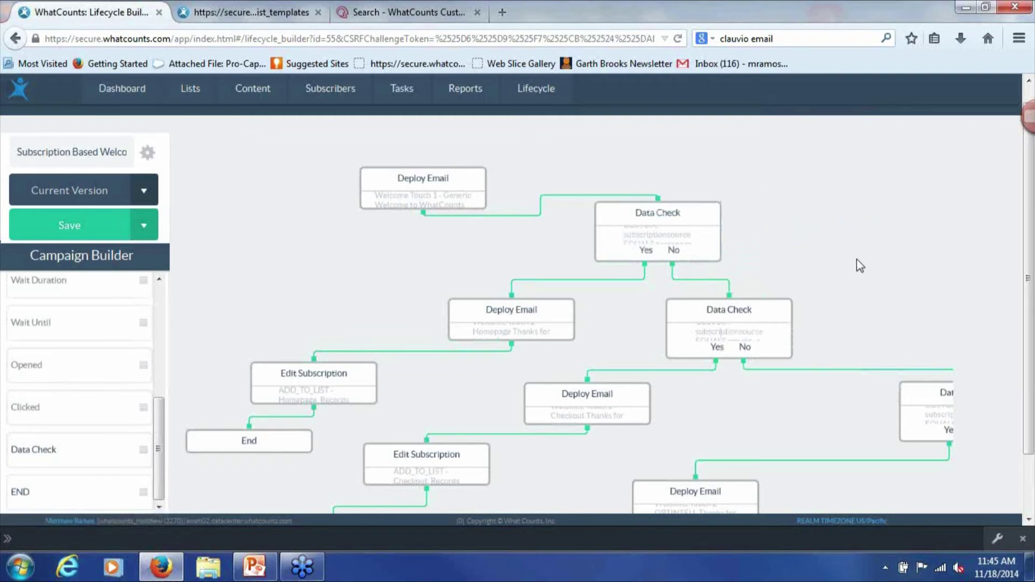
Open the DataSet_Test flow from the Lifecycle Campaign Library
scroll(860, 265, down, 2)
scroll(860, 265, down, 1)
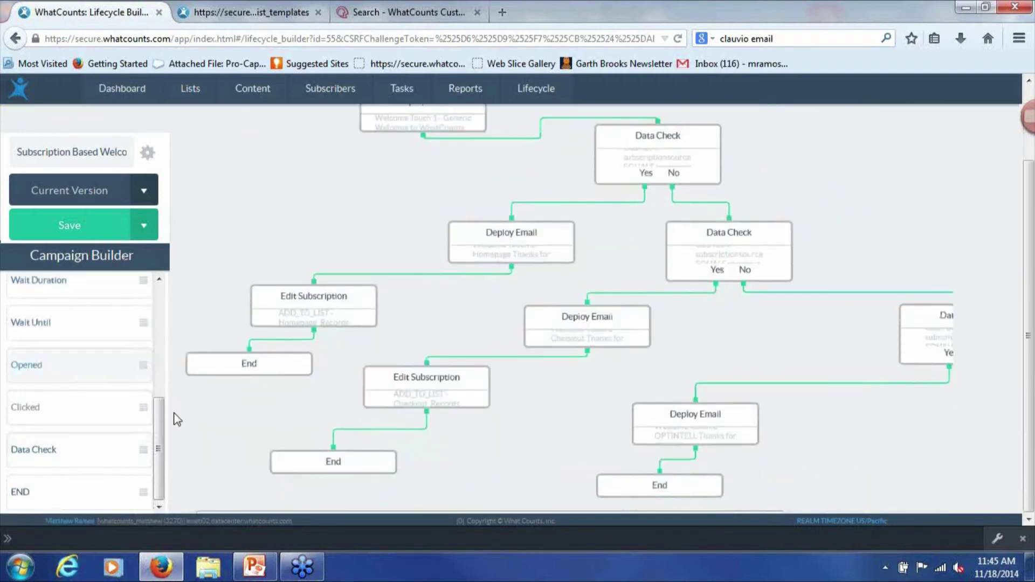
drag(162, 419, 365, 180)
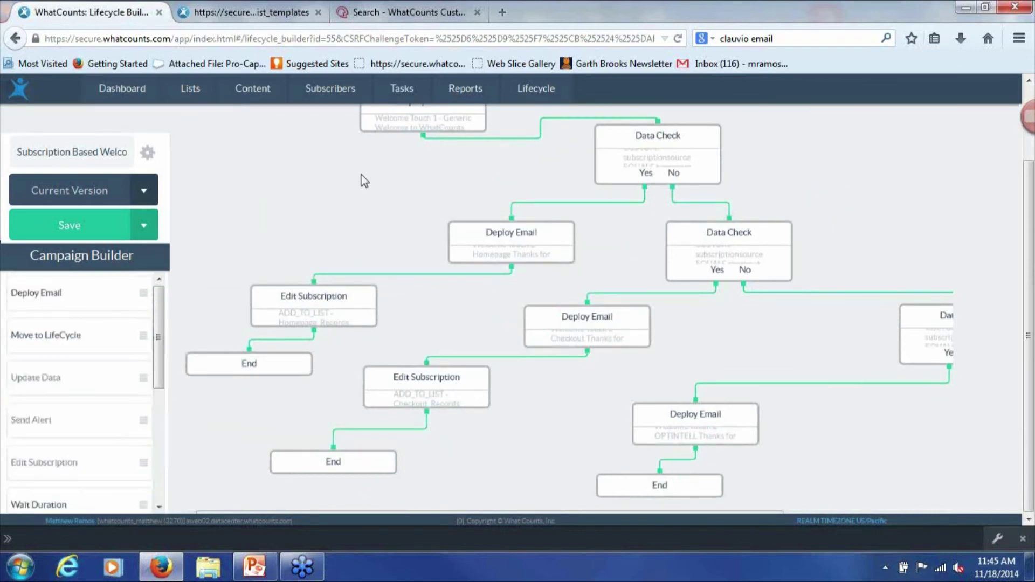
mouse_move(510, 95)
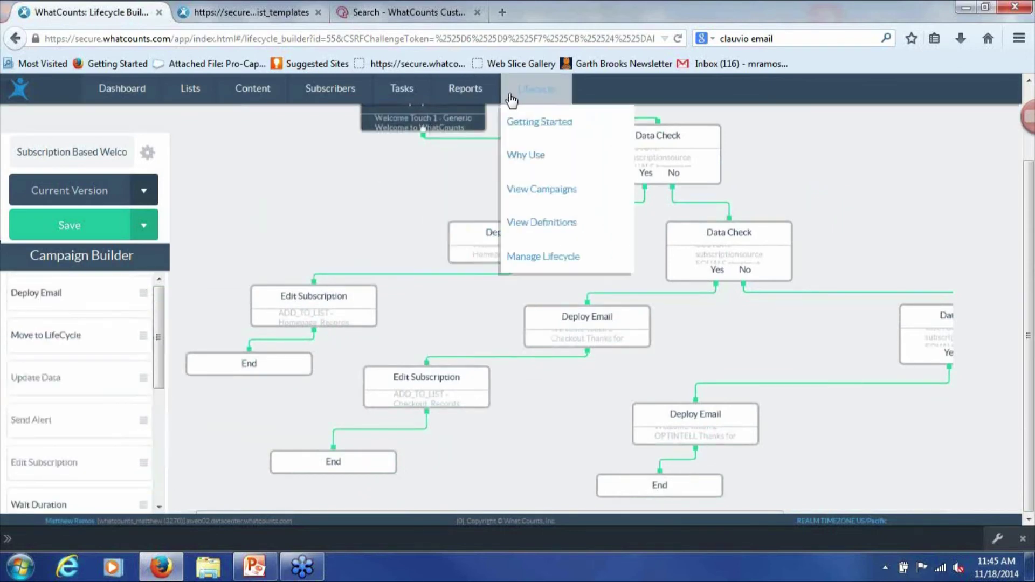
click(540, 190)
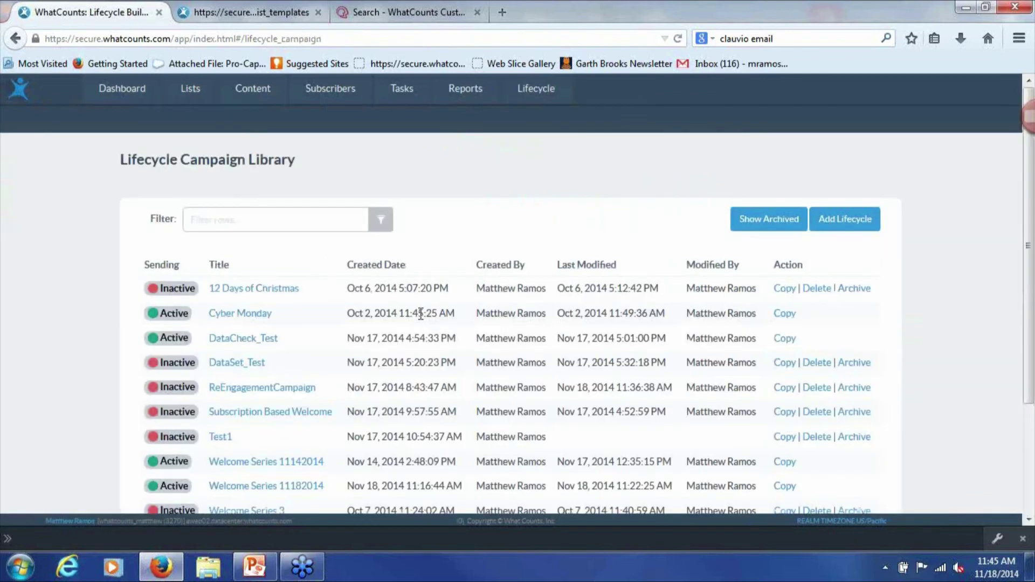
scroll(405, 329, down, 2)
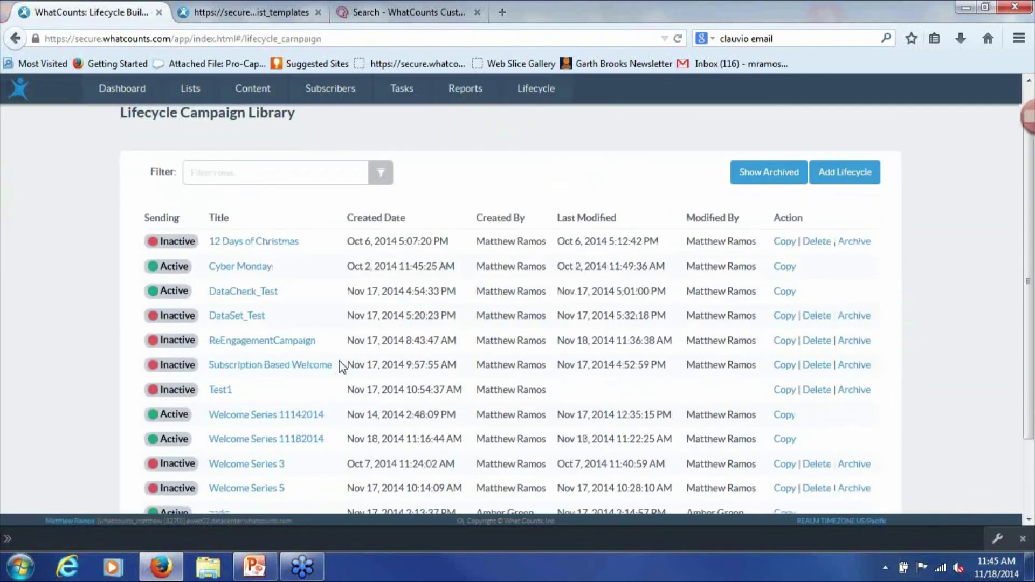
click(242, 299)
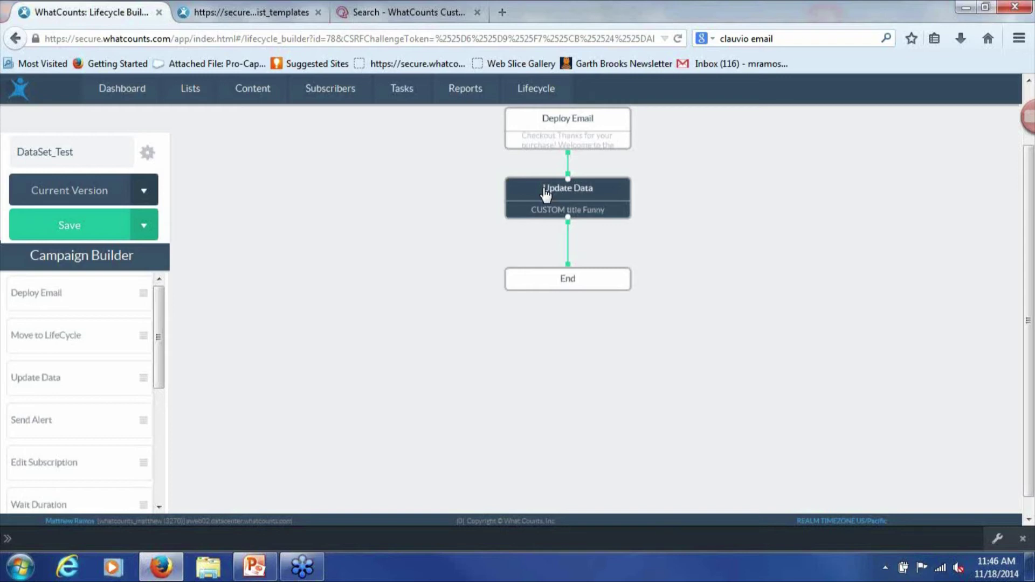
Set the Update Data step's column to reengagement with Set Data To, then close its settings
click(534, 120)
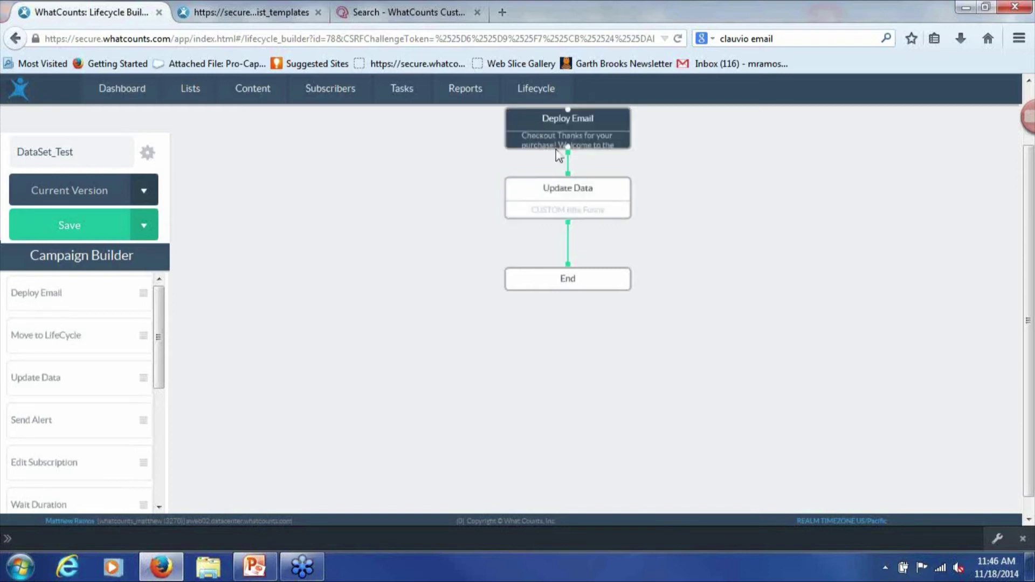
click(592, 204)
double_click(588, 202)
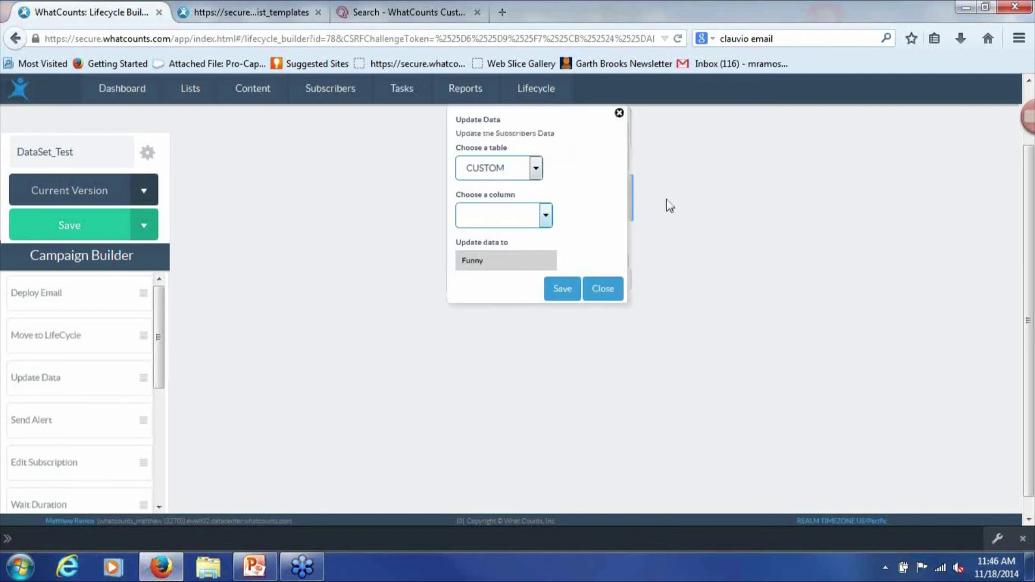
click(490, 213)
click(515, 279)
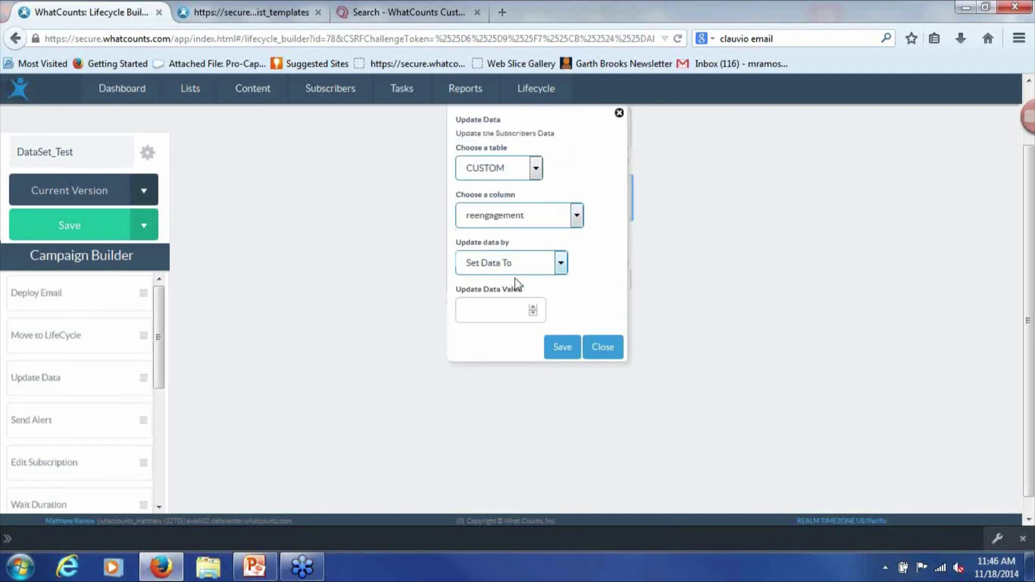
click(504, 267)
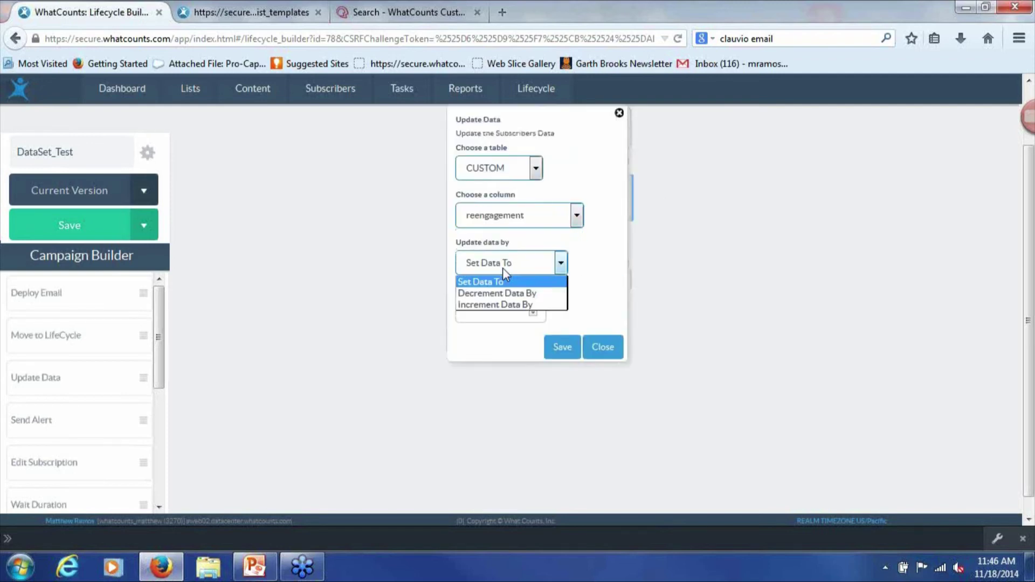
click(593, 267)
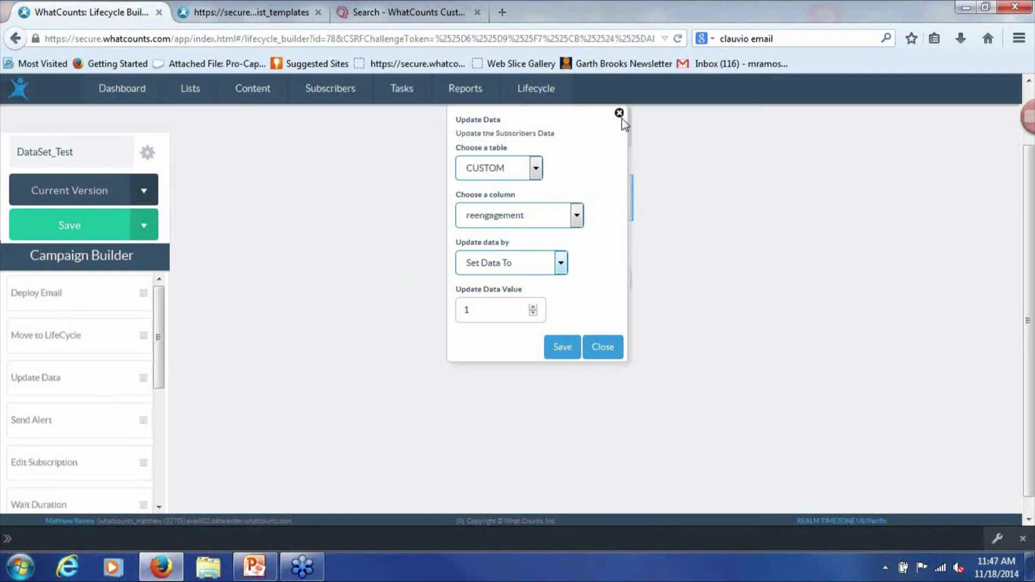
click(621, 117)
Open the ReEngagementCampaign flow from the Lifecycle Campaign Library
mouse_move(539, 90)
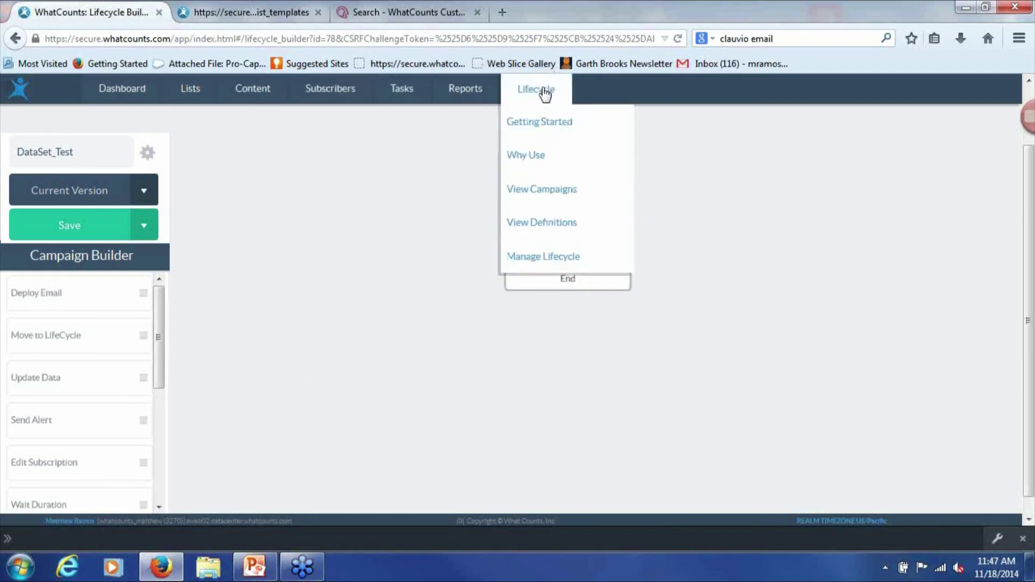
click(577, 191)
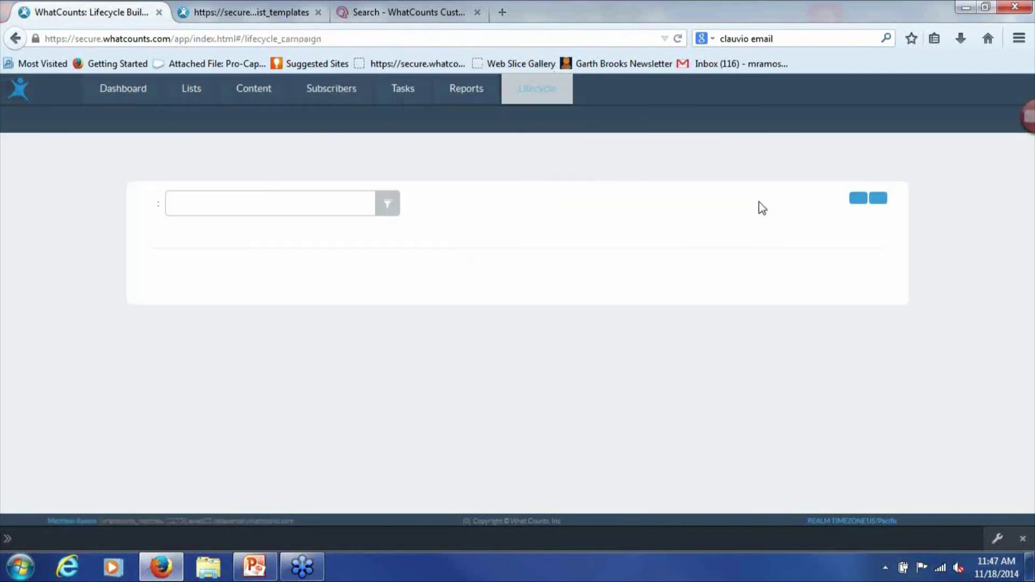
scroll(616, 285, down, 3)
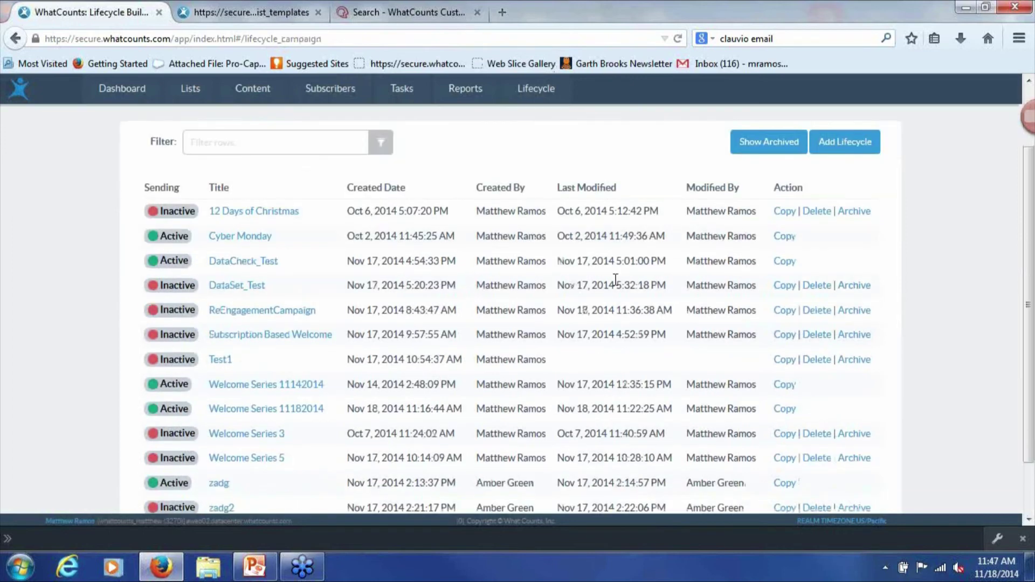
click(239, 257)
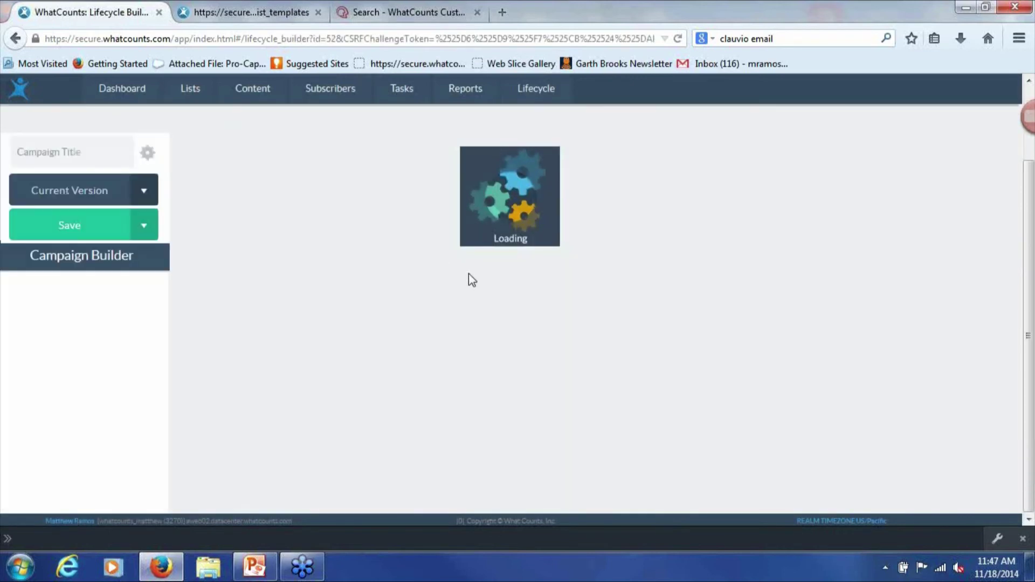
scroll(510, 240, up, 2)
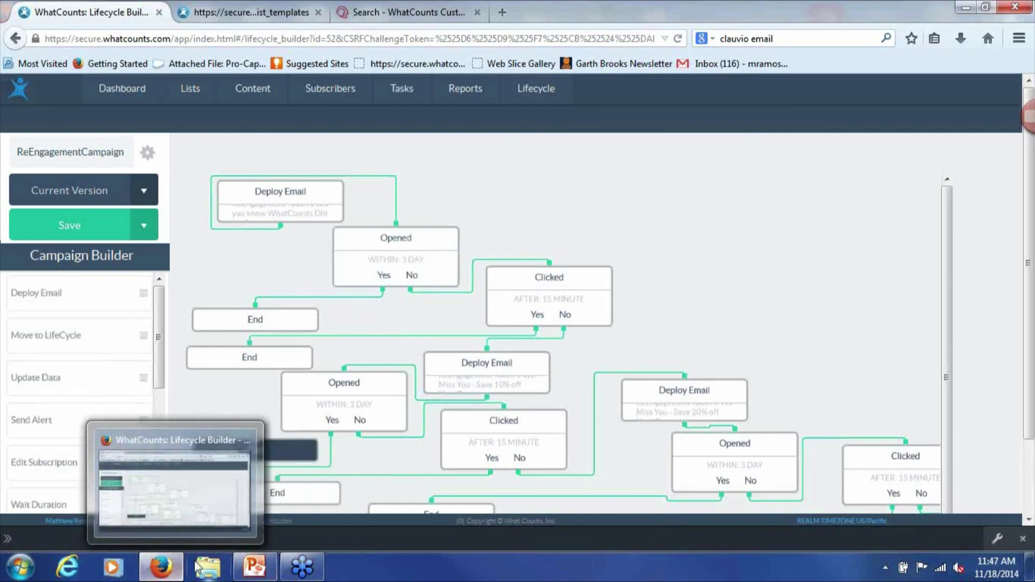
Switch to the PowerPoint training deck and show slide 16 listing the campaign exercises
mouse_move(252, 571)
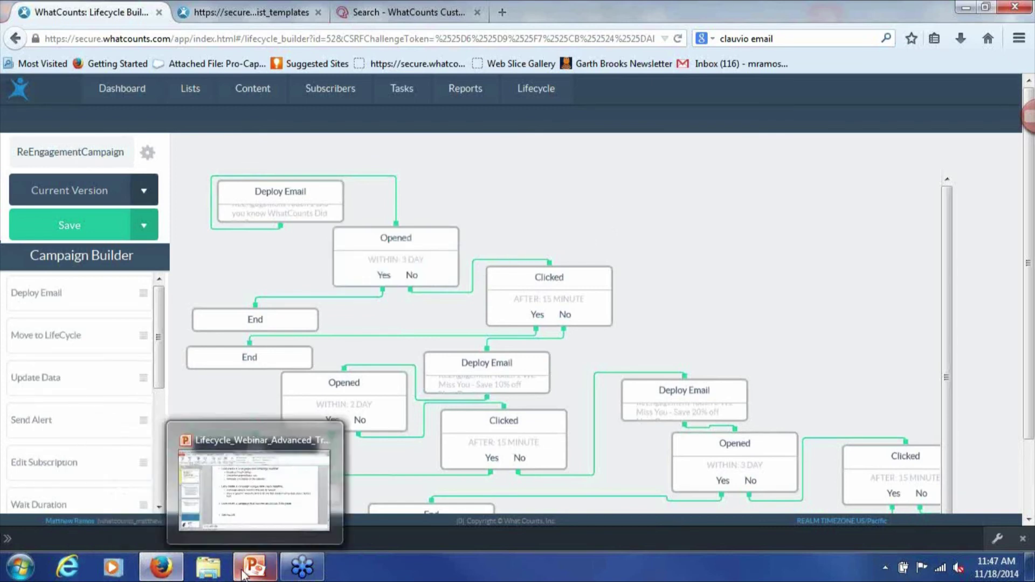
click(247, 514)
click(32, 304)
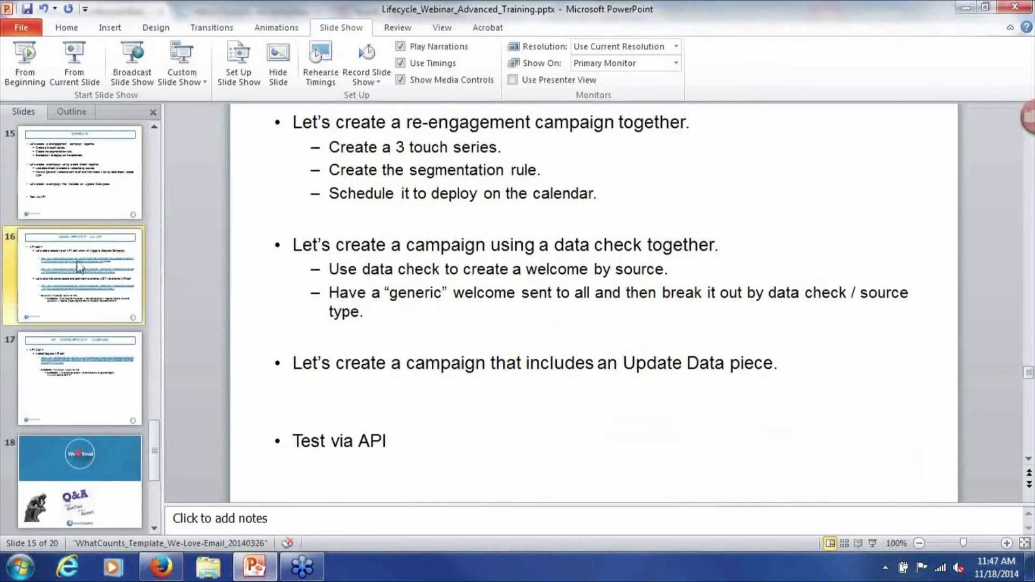